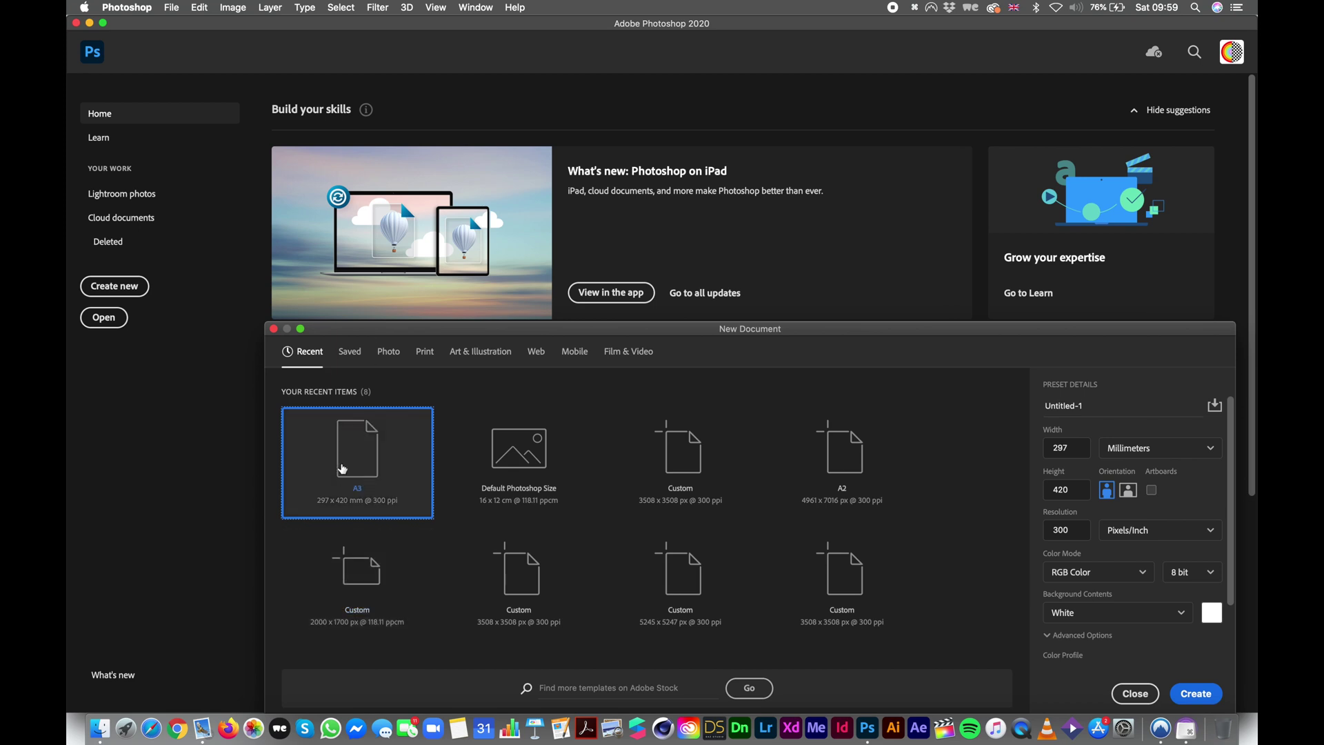
Step: Create a blank 3508 x 4961 px, 300 ppi A3 document and unlock its Background as Layer 0
{"action": "double_click", "coordinate": [342, 468]}
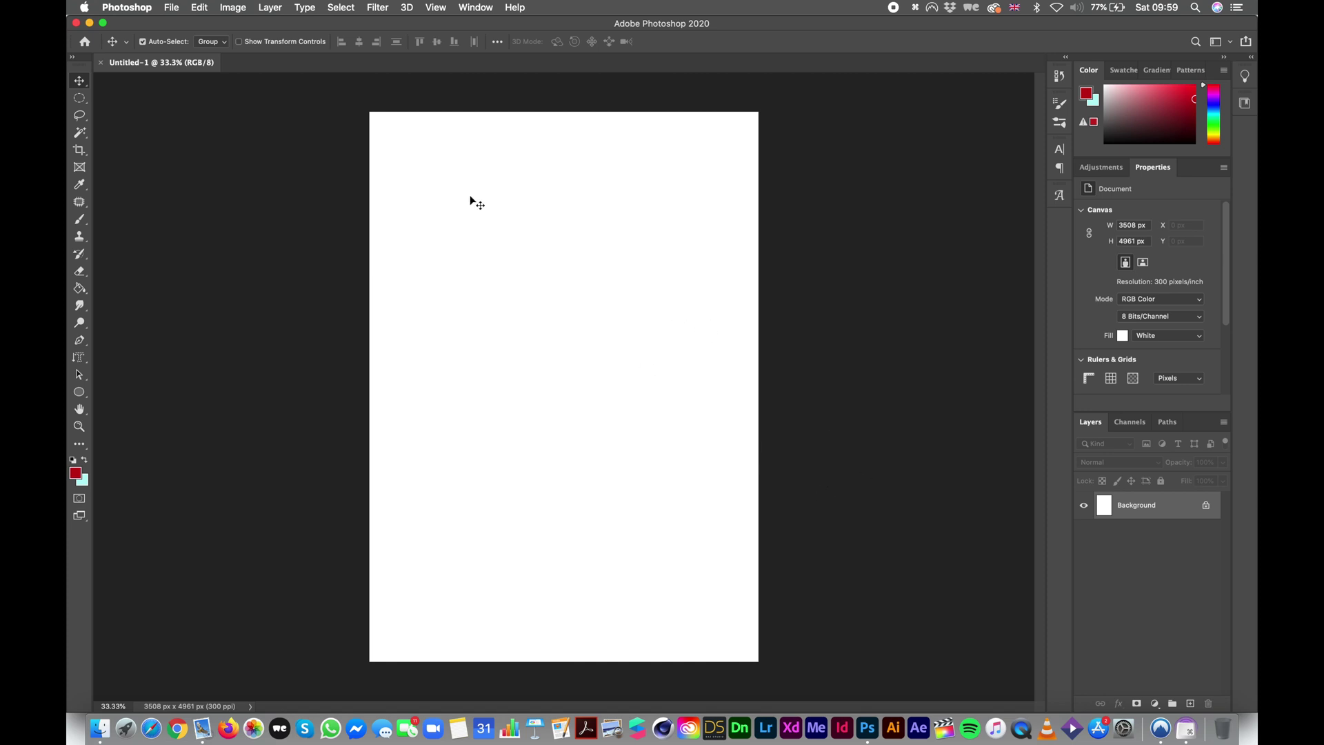
{"action": "left_click", "coordinate": [1205, 505]}
Step: Place Untitled-1.PNG onto the canvas as a 2207 x 2207 px embedded smart object
{"action": "mouse_move", "coordinate": [1257, 2]}
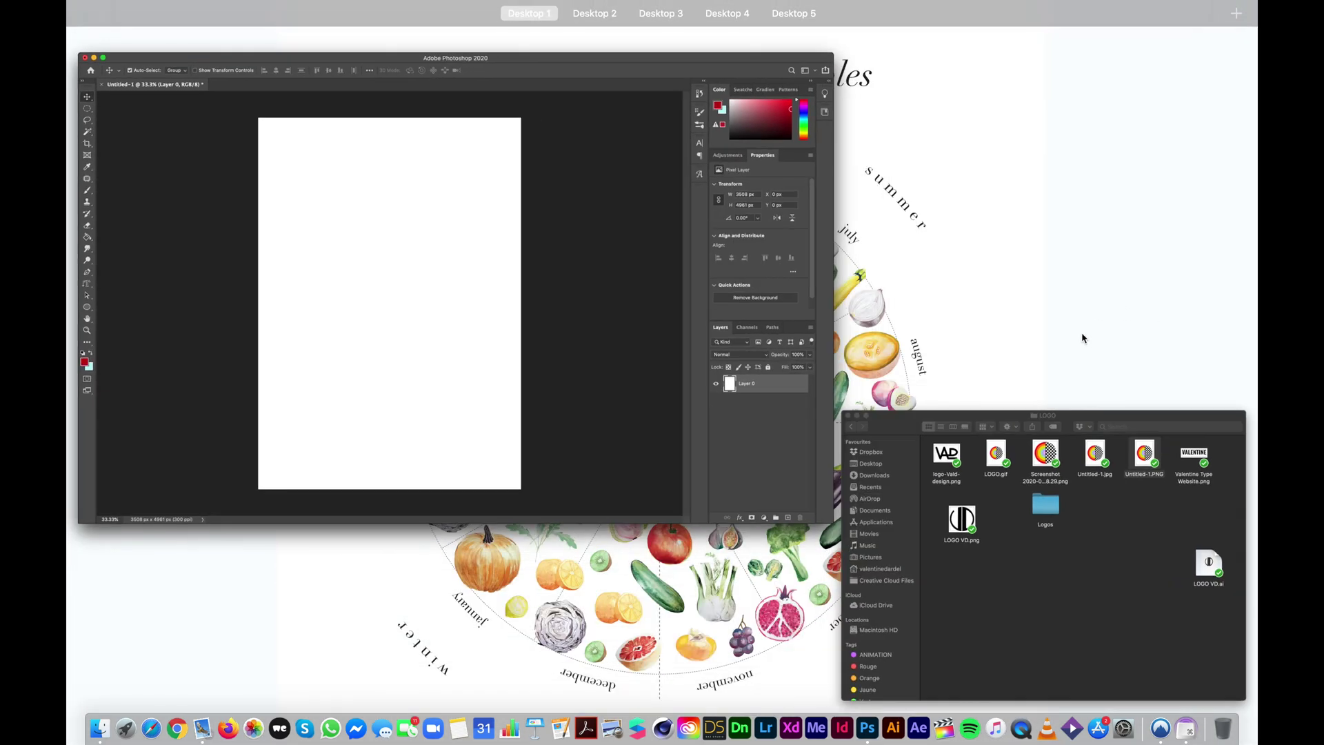
{"action": "left_click", "coordinate": [1083, 483]}
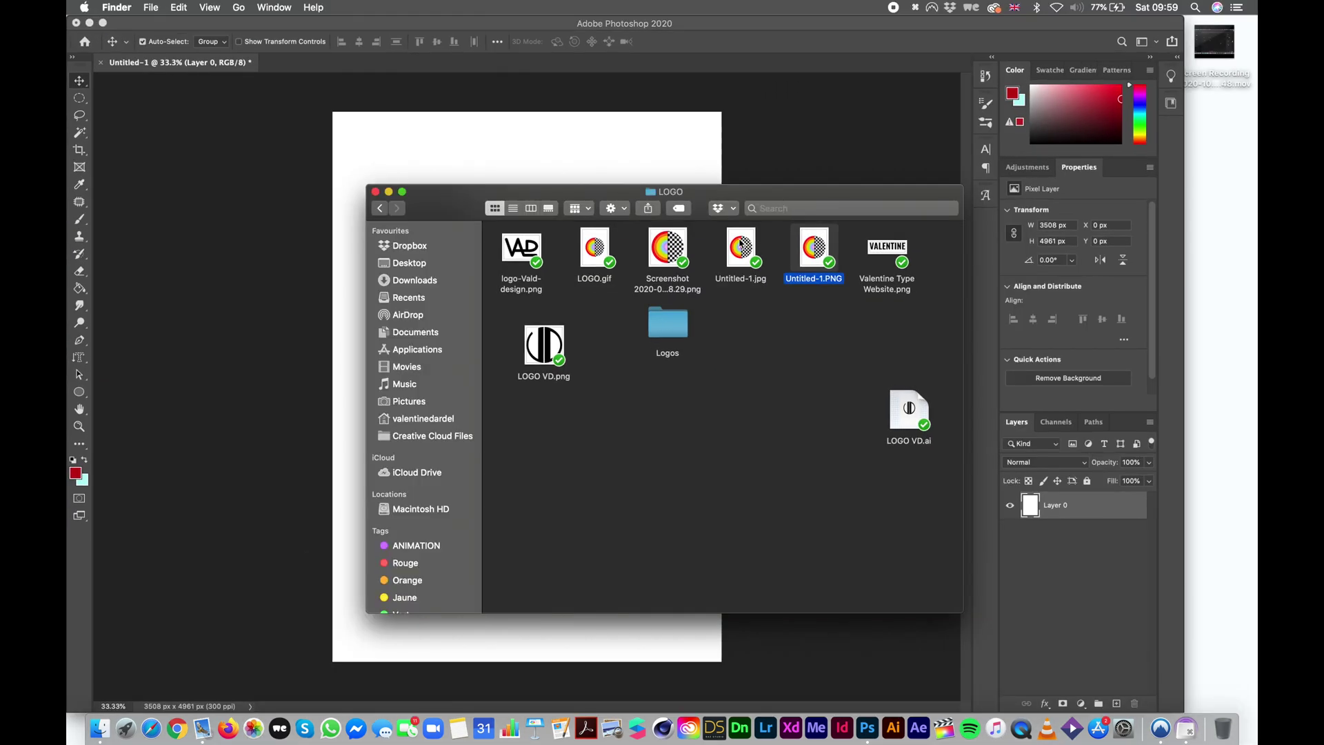
{"action": "left_click_drag", "start_coordinate": [813, 253], "coordinate": [633, 177]}
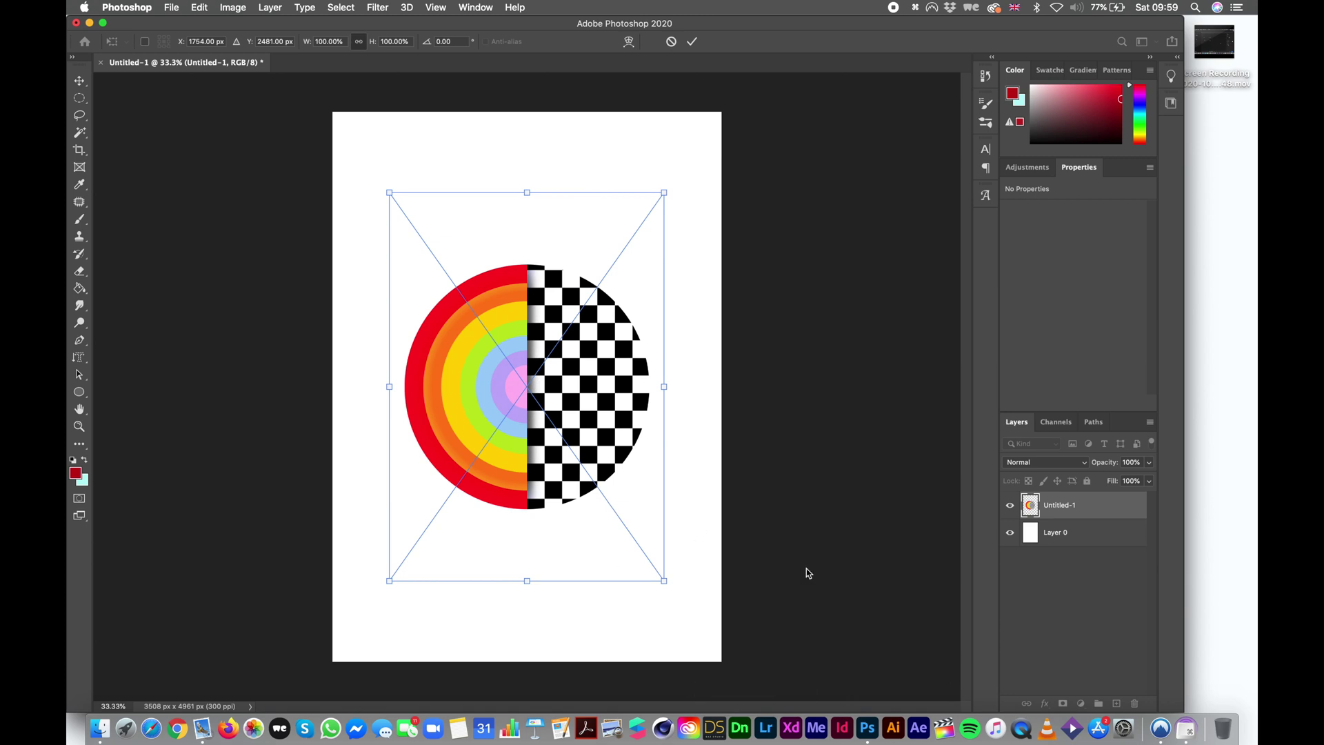
{"action": "key", "text": "Return"}
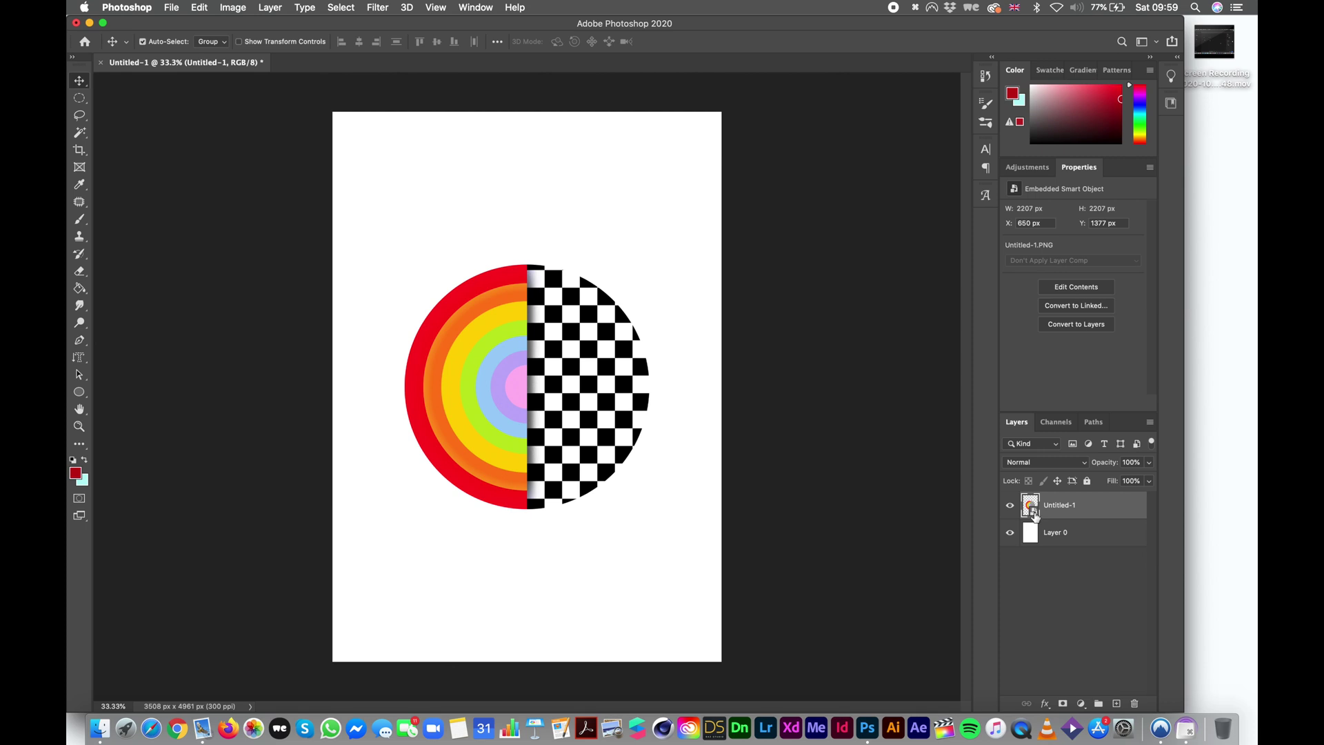
{"action": "right_click", "coordinate": [1051, 517]}
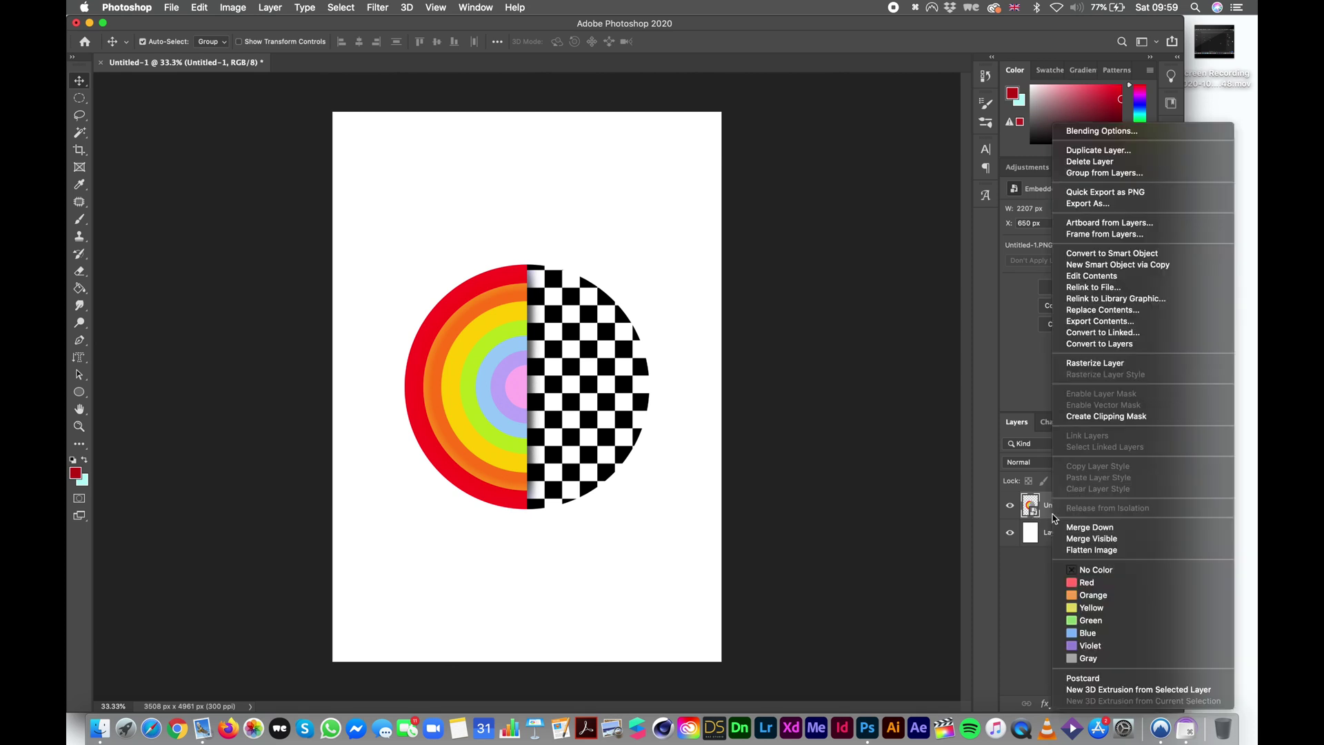
{"action": "left_click", "coordinate": [1091, 363]}
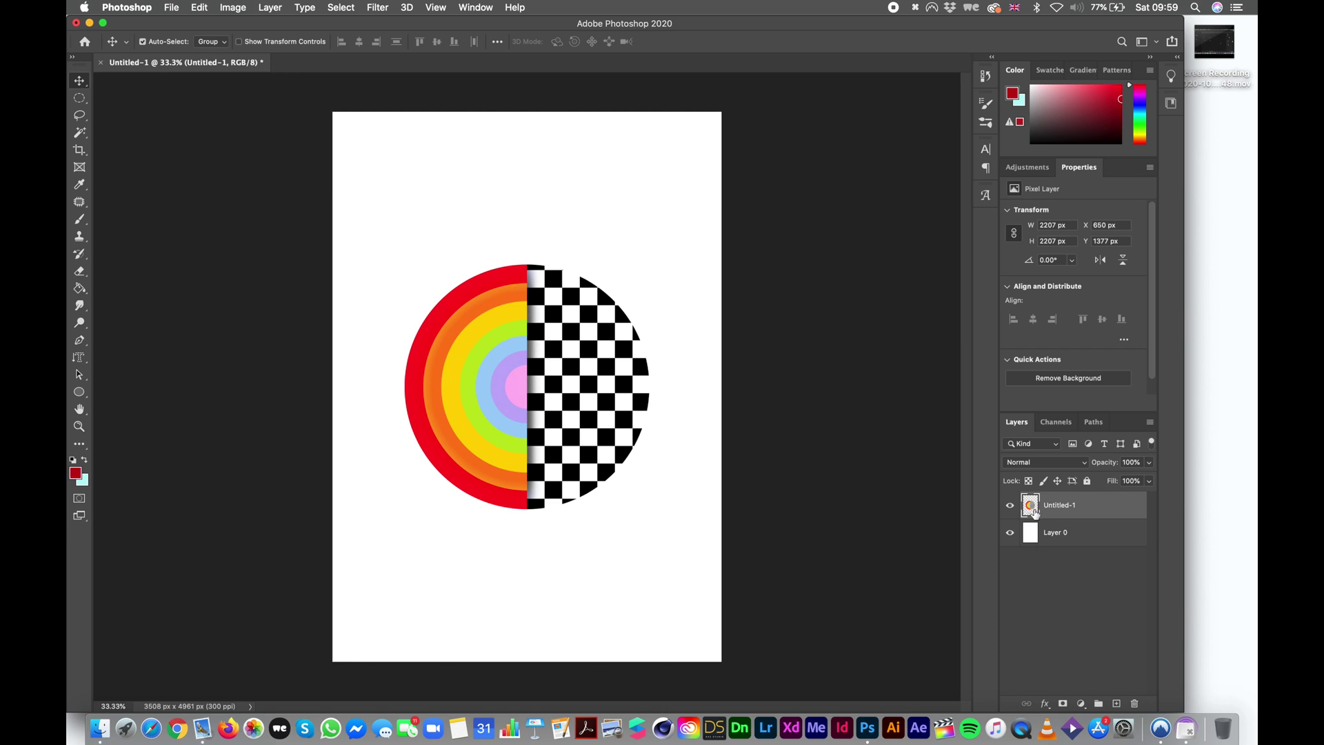
{"action": "right_click", "coordinate": [1089, 512]}
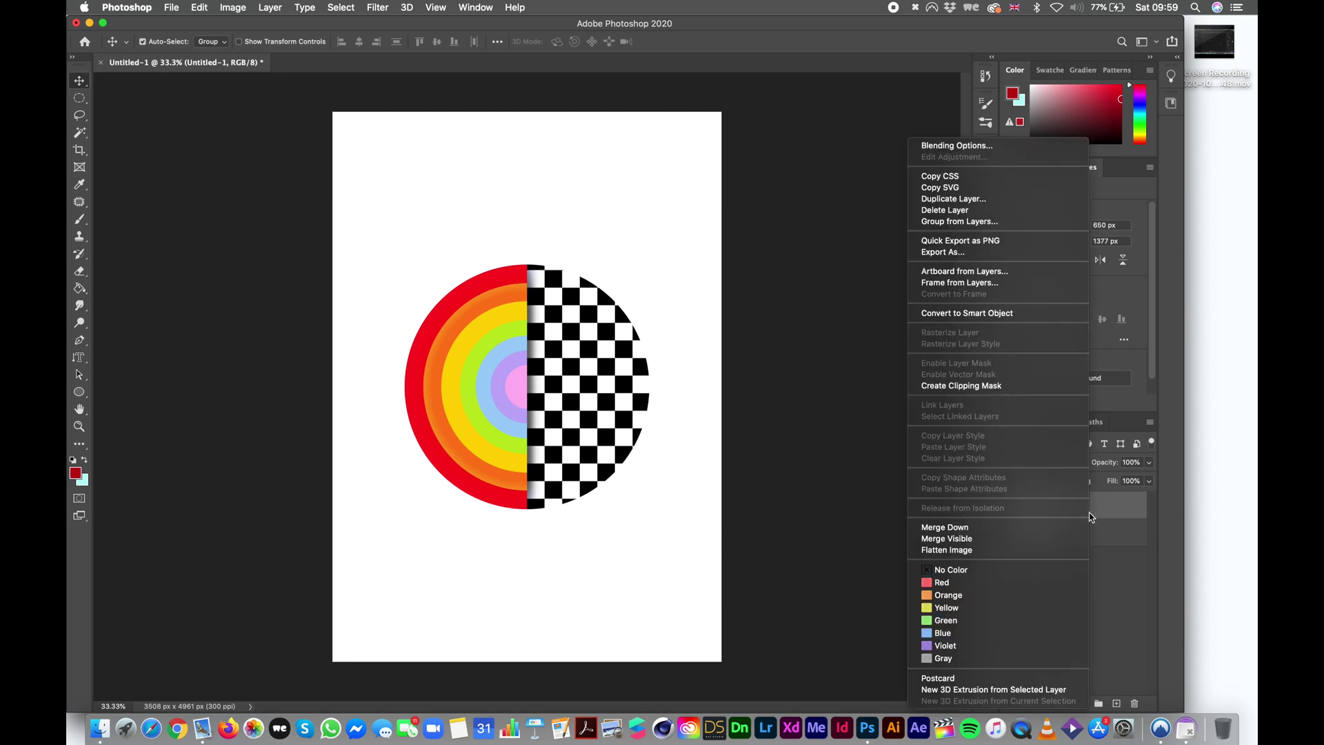
{"action": "left_click", "coordinate": [1021, 313]}
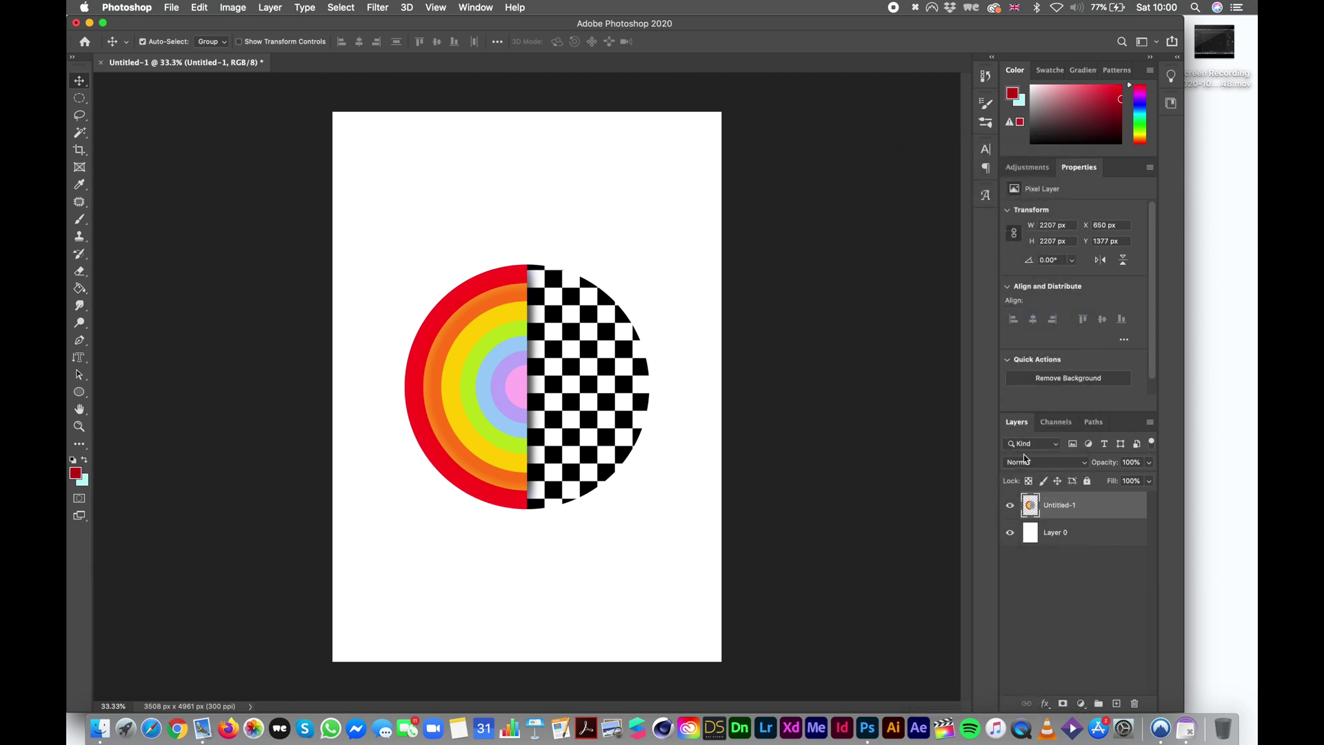
{"action": "key", "text": "super+z"}
{"action": "key", "text": "super+z"}
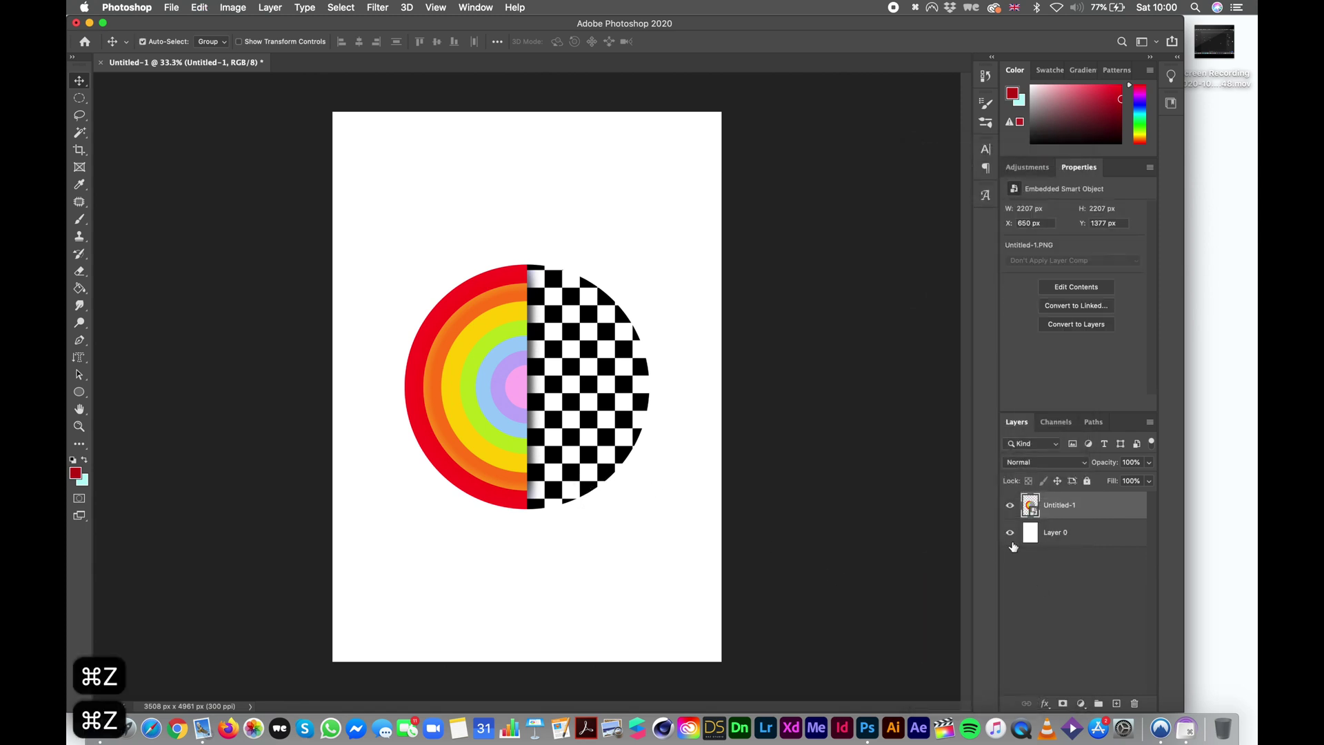
{"action": "key", "text": "super+j"}
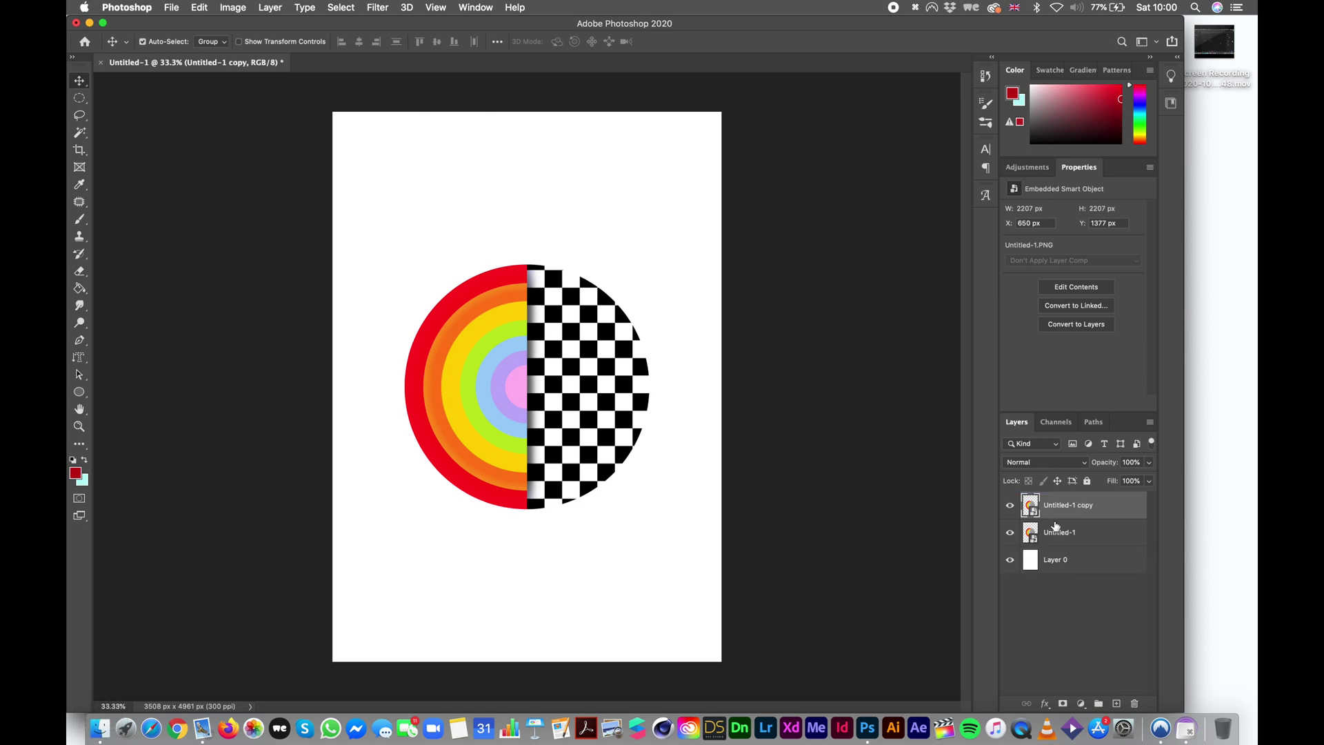
{"action": "right_click", "coordinate": [1058, 516]}
{"action": "left_click", "coordinate": [1043, 497]}
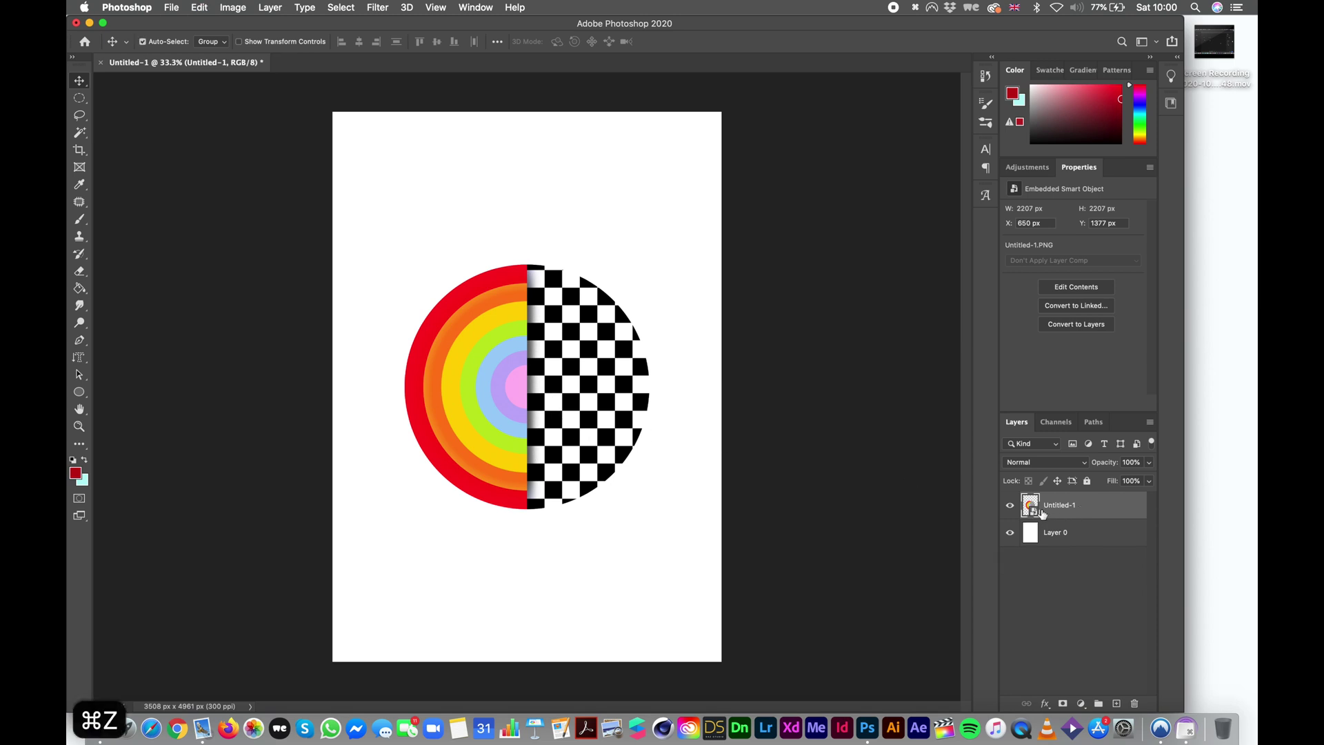
Step: Replace the stray duplicate with a fresh Untitled-1 copy, naming the layers 'Logo' and 'Logo Smart Object'
{"action": "key", "text": "super+e"}
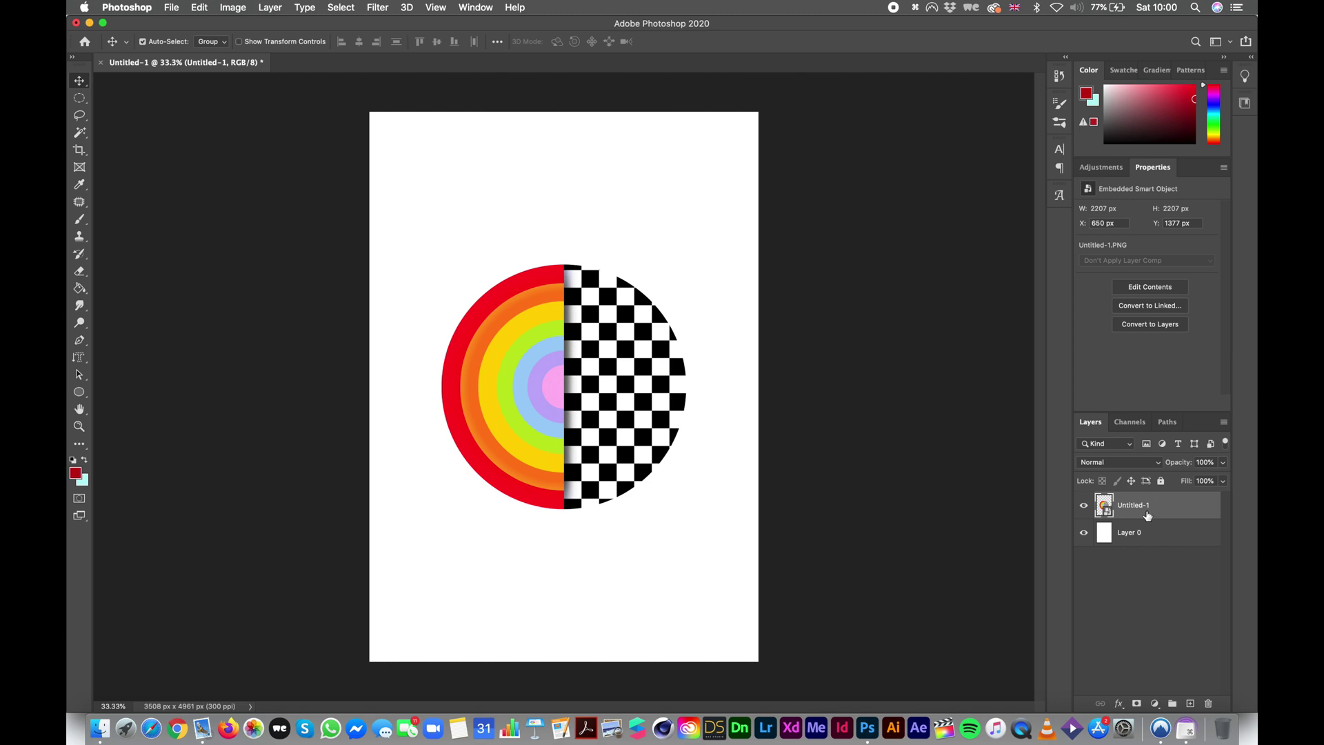
{"action": "left_click_drag", "start_coordinate": [1143, 515], "coordinate": [1142, 502], "text": "alt"}
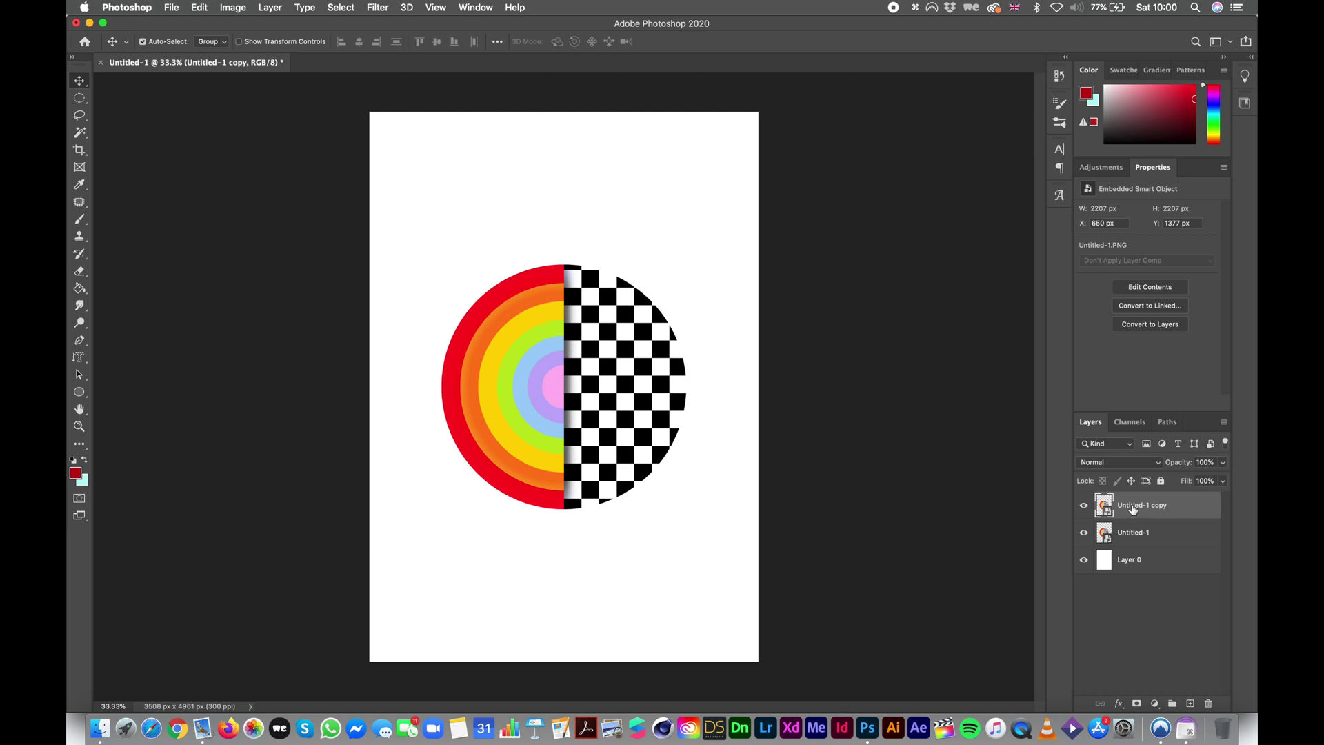
{"action": "double_click", "coordinate": [1132, 505]}
{"action": "type", "text": "Logo"}
{"action": "double_click", "coordinate": [1130, 533]}
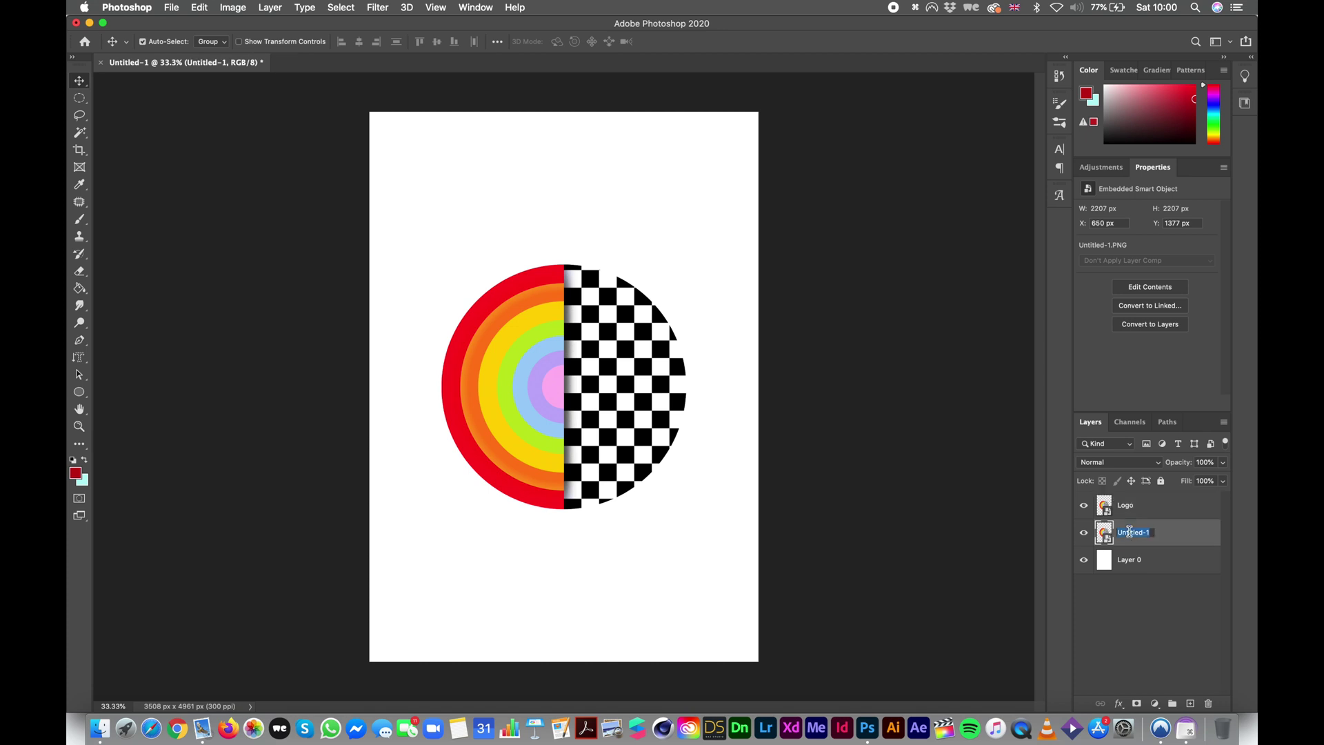
{"action": "type", "text": "Logo Smart Object"}
{"action": "key", "text": "Return"}
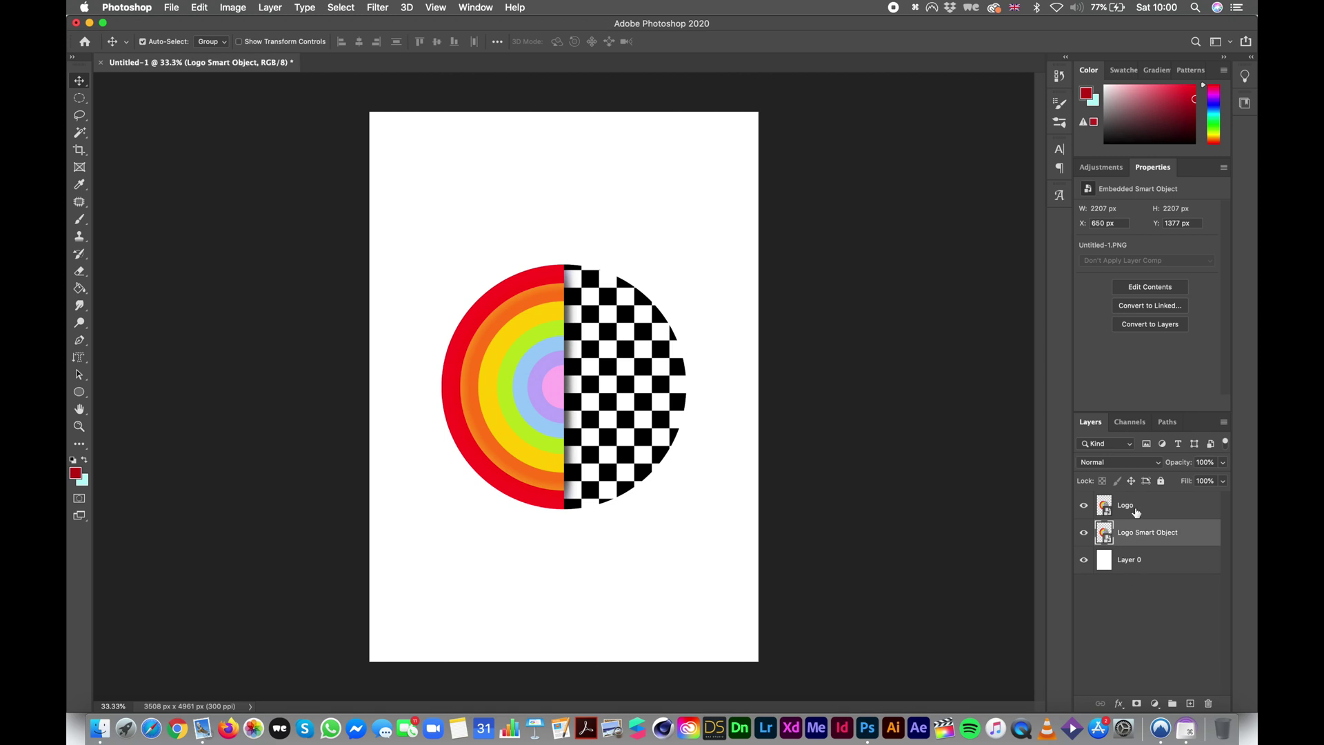
{"action": "left_click", "coordinate": [1134, 506]}
Step: Rasterize the Logo layer and move it up into the upper half of the page
{"action": "right_click", "coordinate": [1134, 505]}
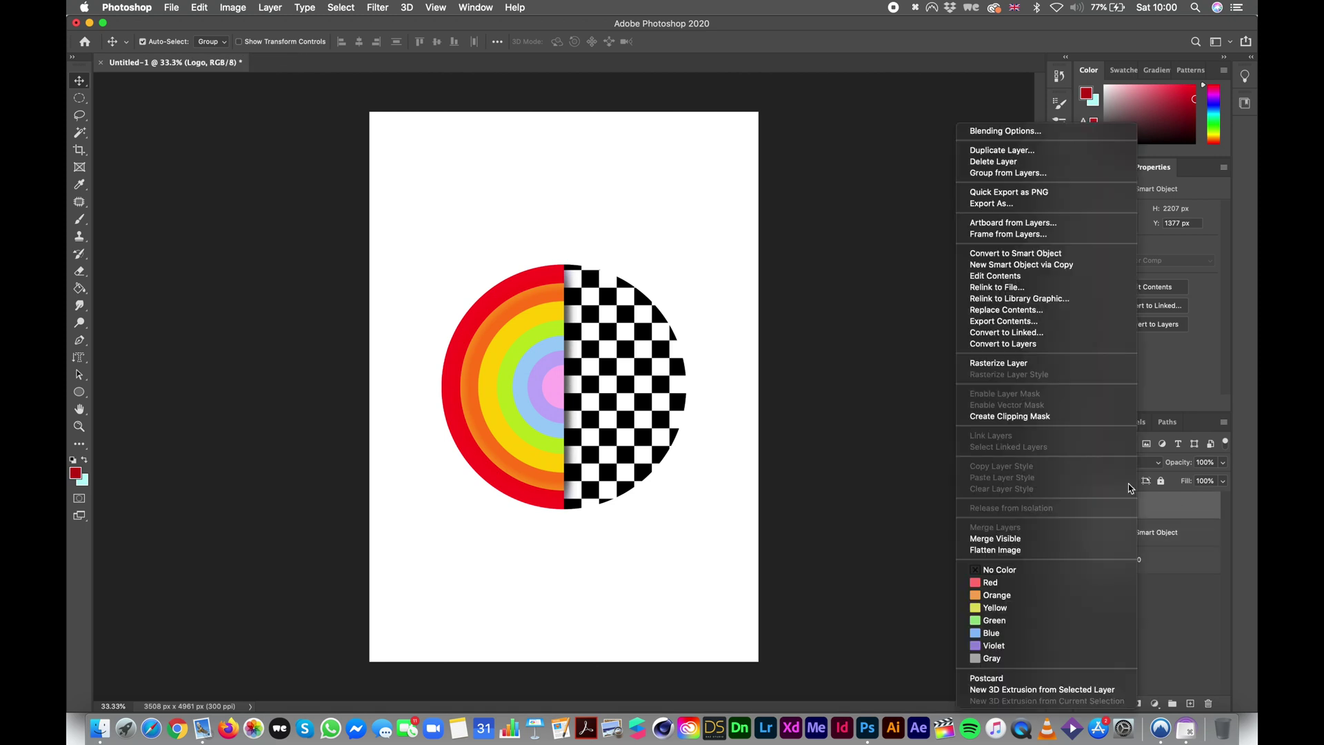
{"action": "left_click", "coordinate": [1058, 361]}
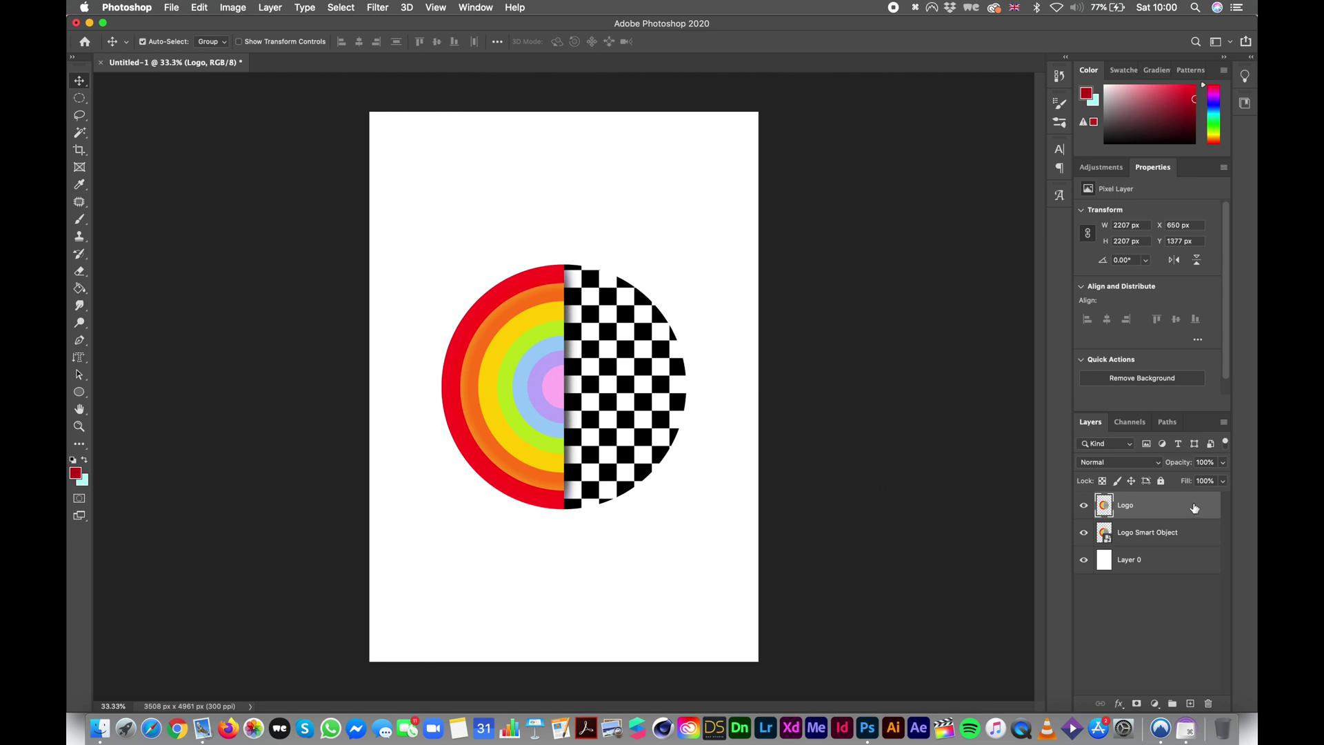
{"action": "key", "text": "super+t"}
{"action": "left_click_drag", "start_coordinate": [508, 371], "coordinate": [571, 283]}
{"action": "key", "text": "Return"}
Step: Move the Logo Smart Object layer down into the lower half of the page
{"action": "key", "text": "alt+bracketleft"}
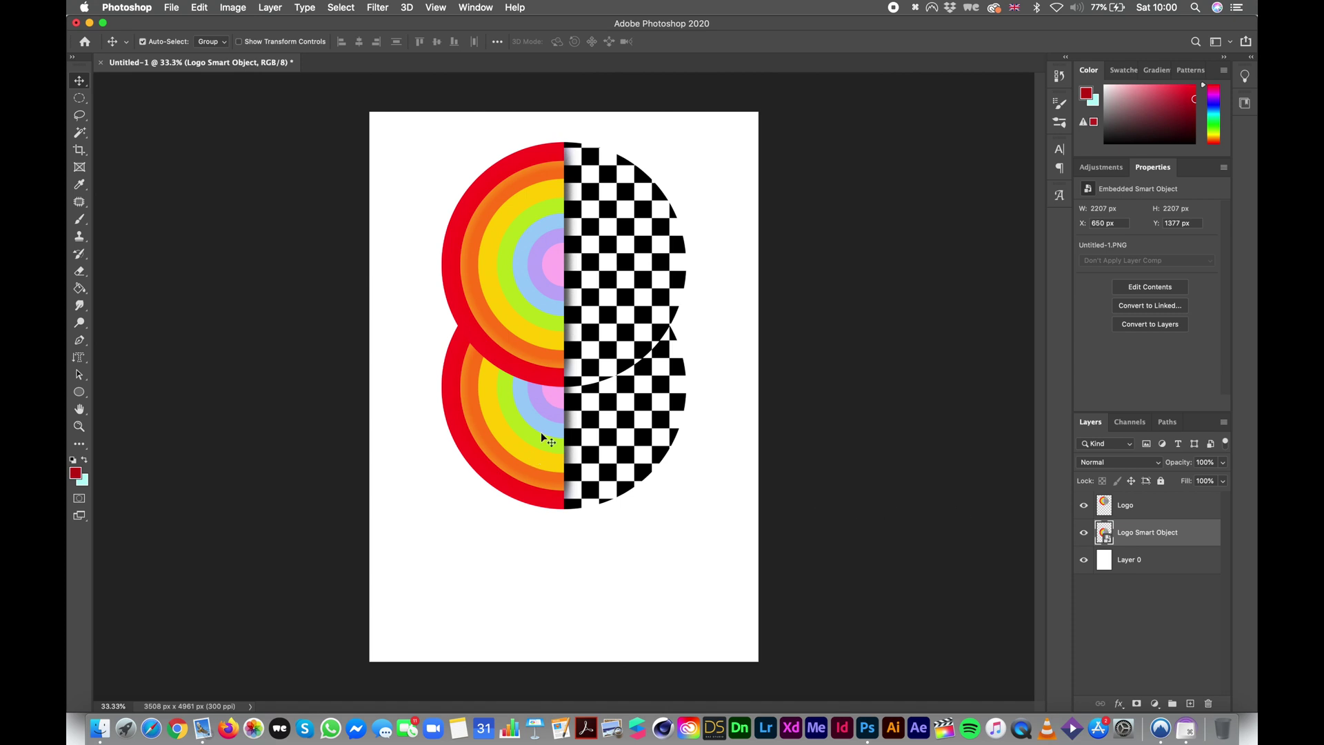
{"action": "key", "text": "super+t"}
{"action": "left_click_drag", "start_coordinate": [541, 432], "coordinate": [540, 568]}
{"action": "key", "text": "Return"}
{"action": "left_click", "coordinate": [1157, 531], "text": "super"}
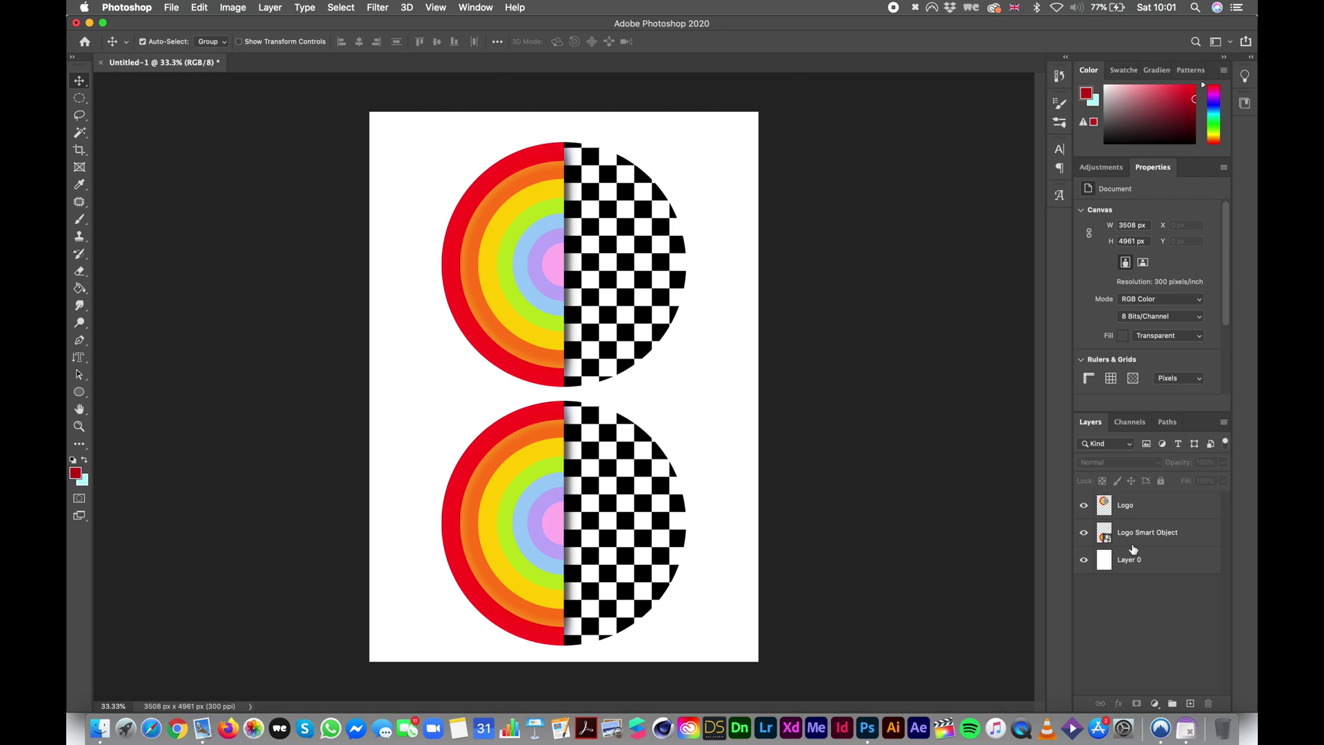
{"action": "left_click", "coordinate": [1127, 514]}
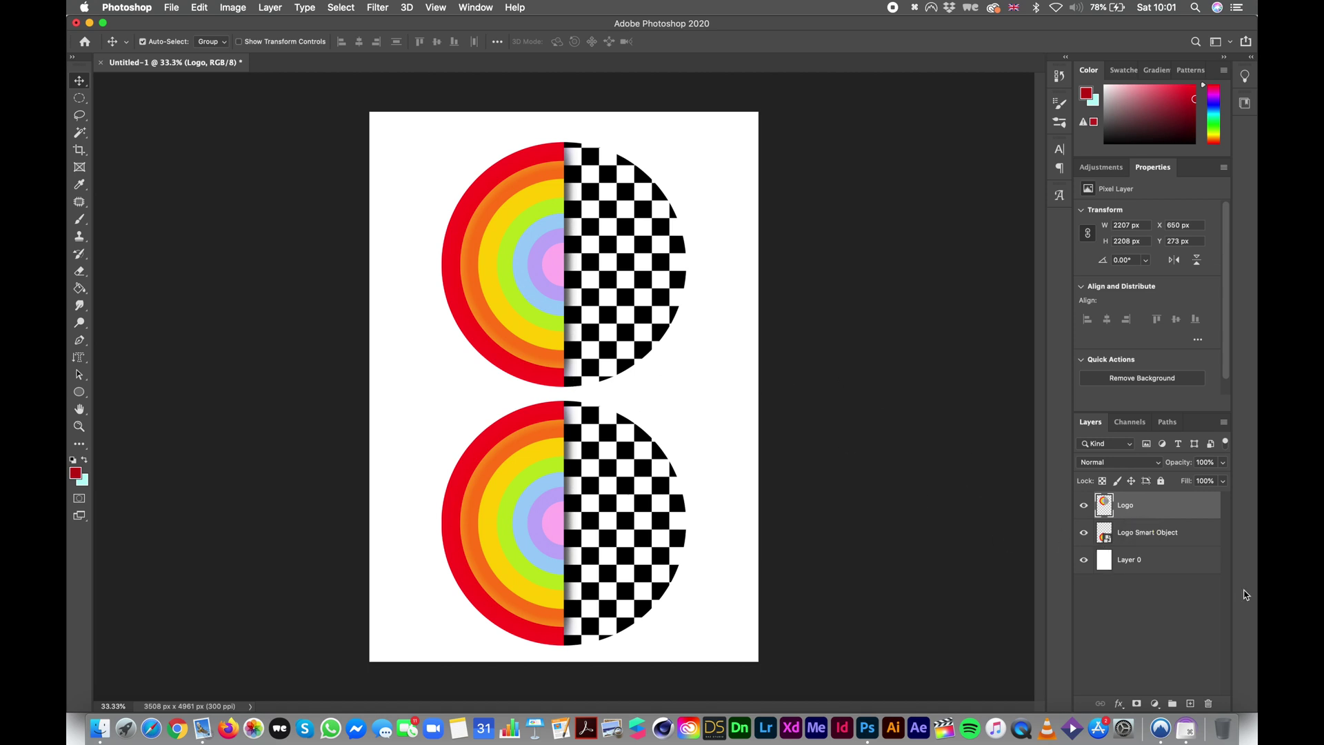
Step: Shrink the pixel Logo to a small 338 px circle in the top-left corner
{"action": "key", "text": "super+t"}
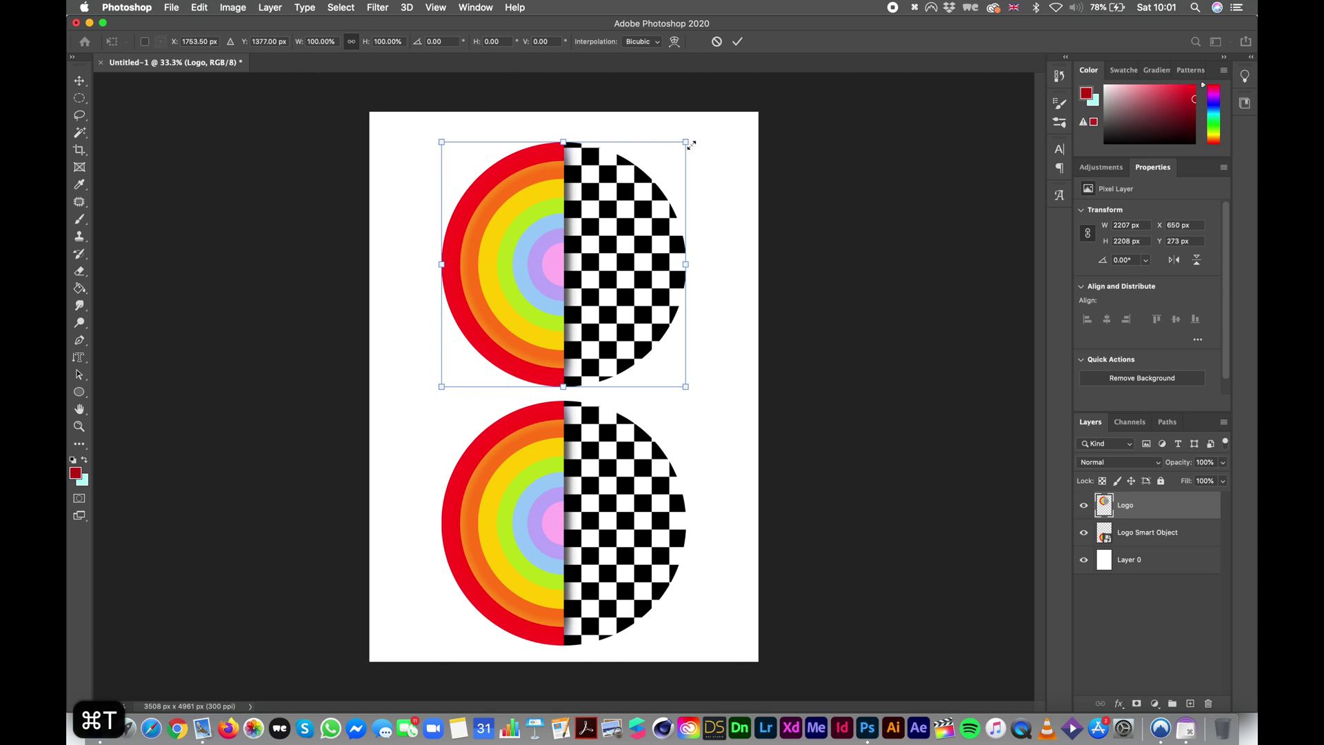
{"action": "left_click_drag", "start_coordinate": [688, 142], "coordinate": [426, 163]}
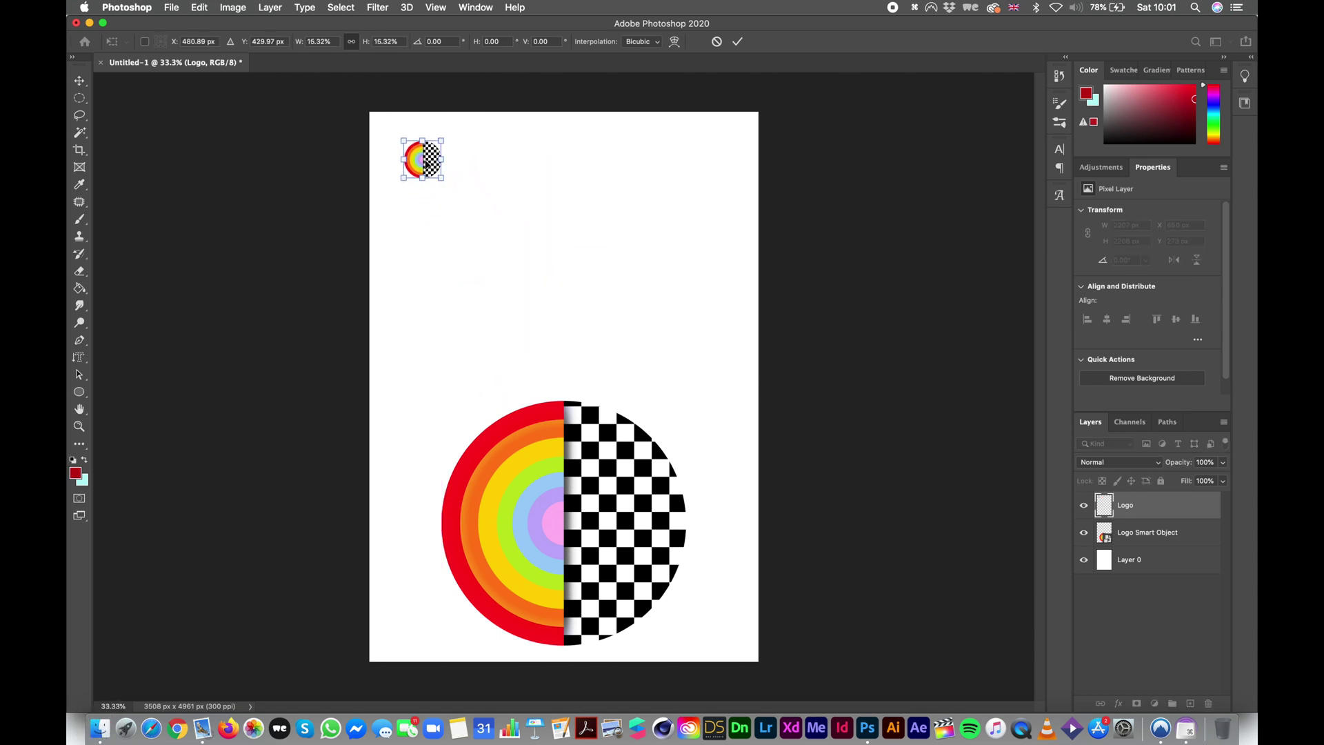
{"action": "key", "text": "Return"}
Step: Shrink the smart-object logo to about 15%, then scale it back up to fill the lower half
{"action": "mouse_move", "coordinate": [573, 473]}
{"action": "left_mouse_down"}
{"action": "mouse_move", "coordinate": [560, 423]}
{"action": "mouse_move", "coordinate": [581, 457]}
{"action": "left_mouse_up"}
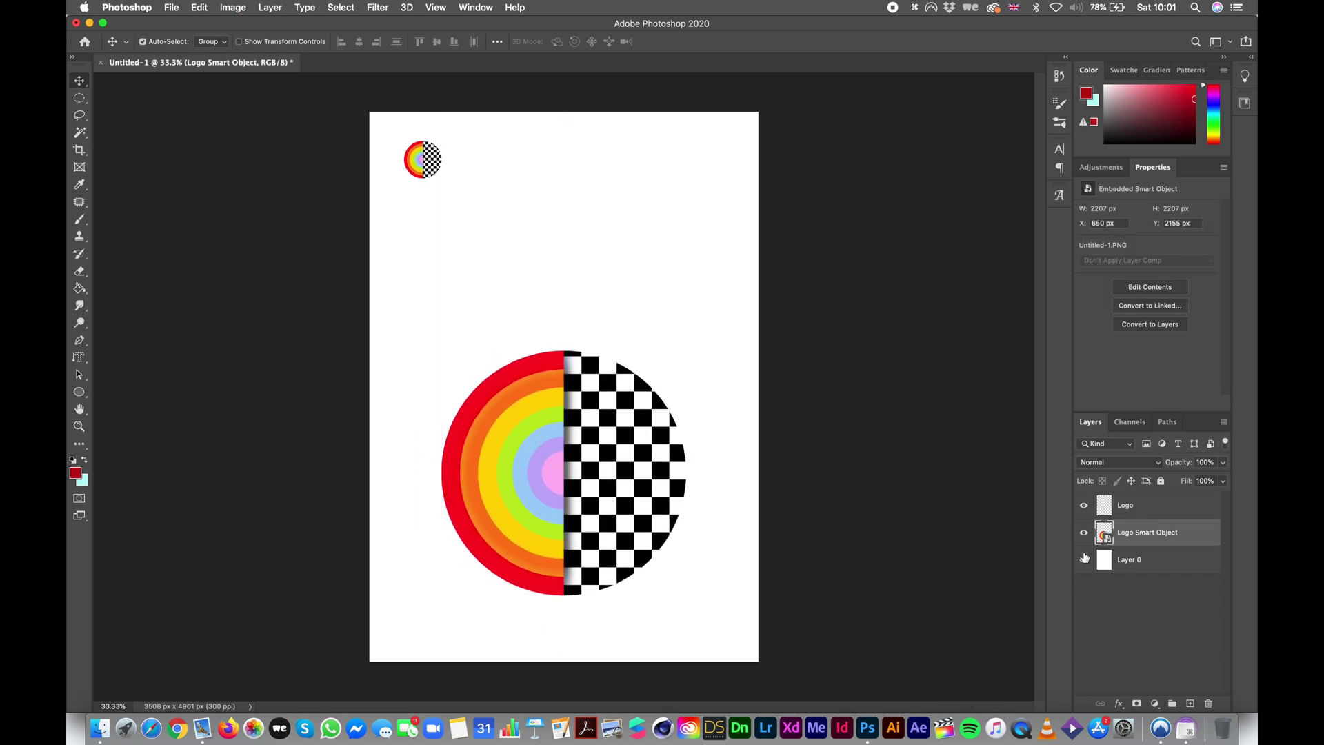
{"action": "key", "text": "super+t"}
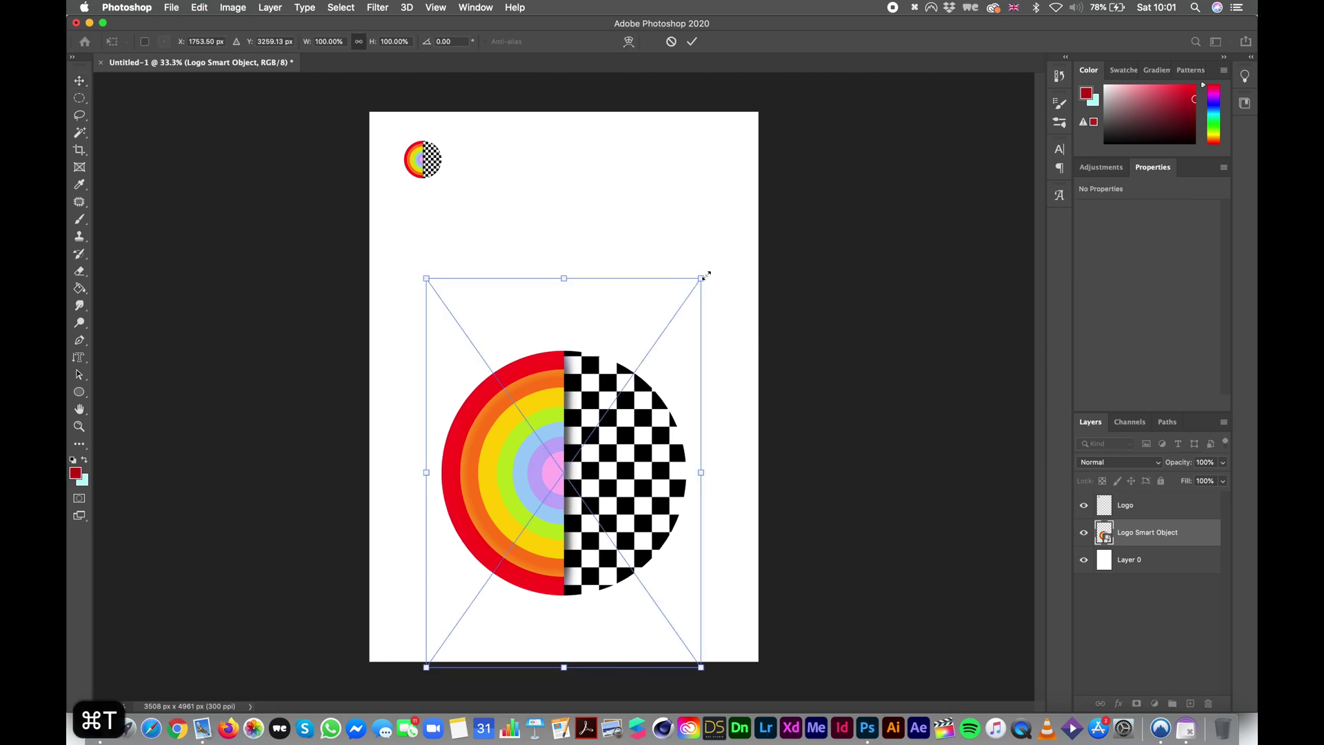
{"action": "left_click_drag", "start_coordinate": [705, 275], "coordinate": [422, 449]}
{"action": "key", "text": "Return"}
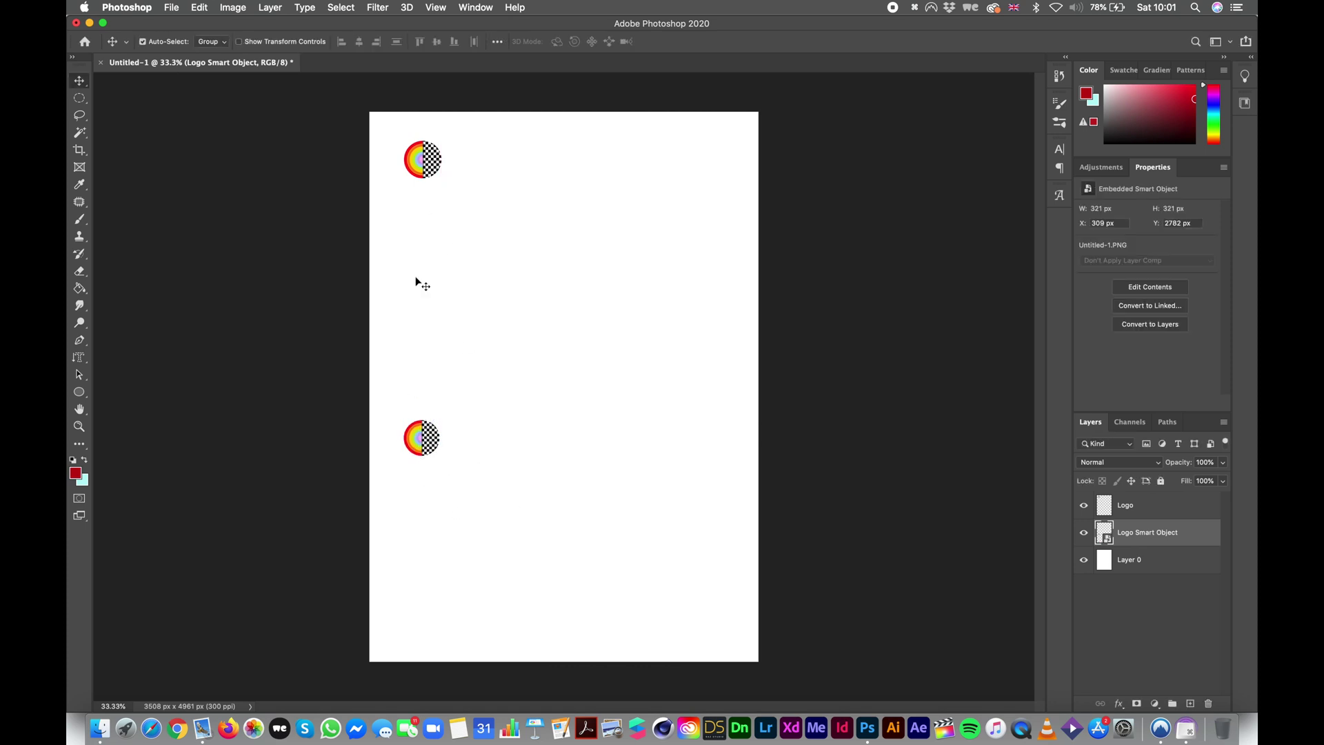
{"action": "key", "text": "super+t"}
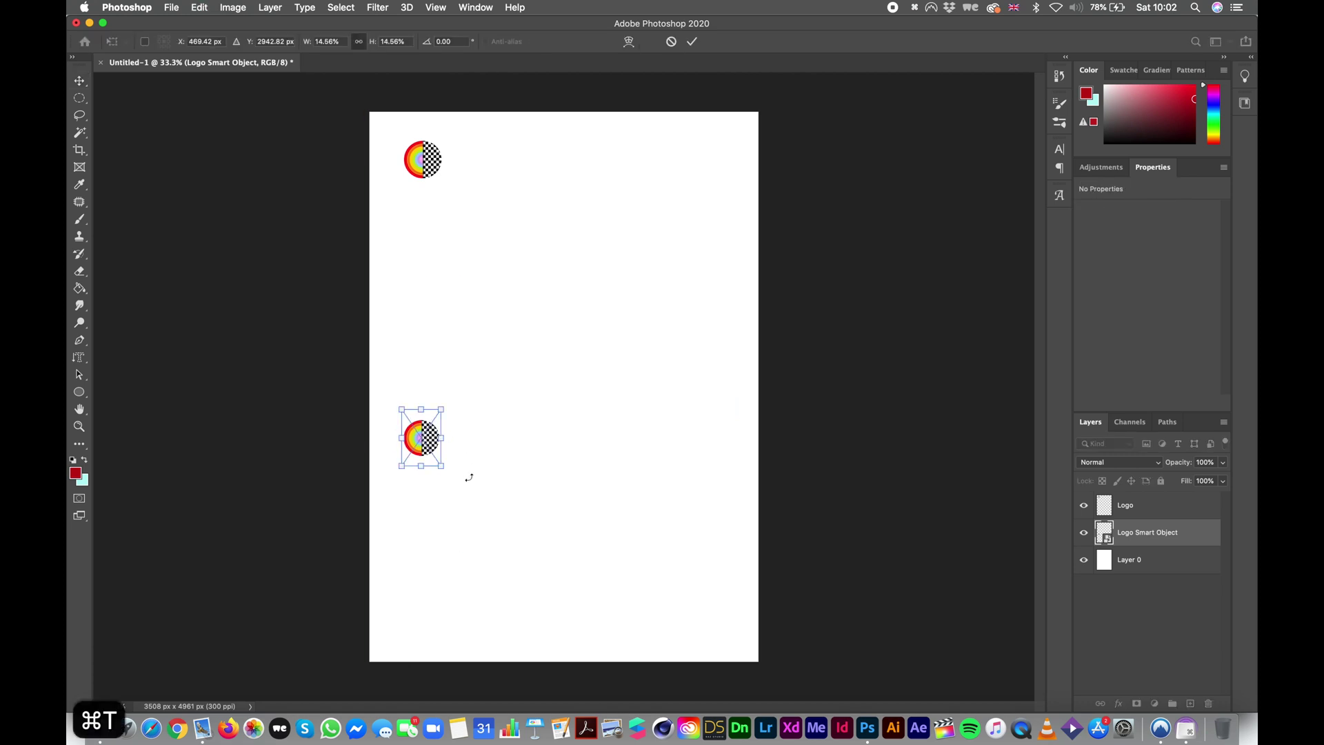
{"action": "left_click_drag", "start_coordinate": [443, 467], "coordinate": [862, 710]}
{"action": "left_click_drag", "start_coordinate": [608, 619], "coordinate": [610, 511]}
Step: Commit the enlarged smart-object logo, select the small pixel logo, and toggle the rulers on and off
{"action": "key", "text": "Return"}
{"action": "left_click", "coordinate": [438, 155]}
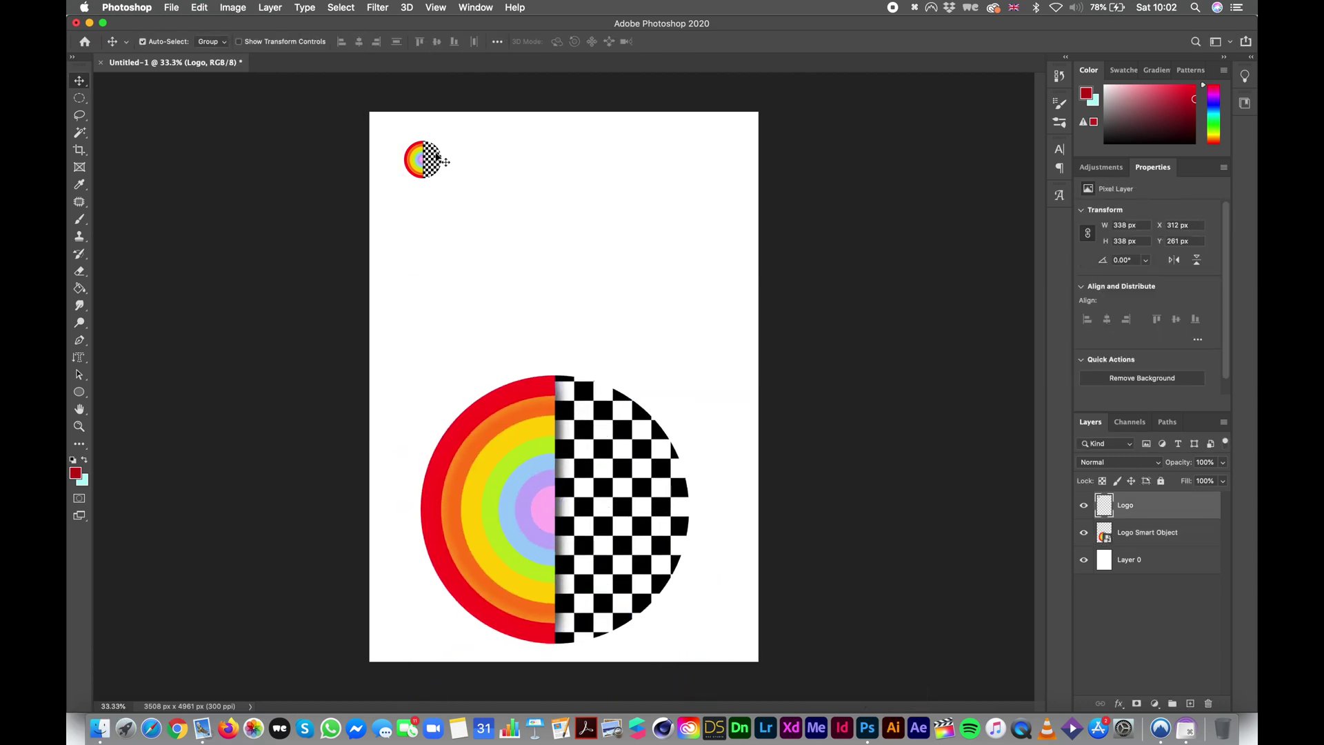
{"action": "key", "text": "super+r"}
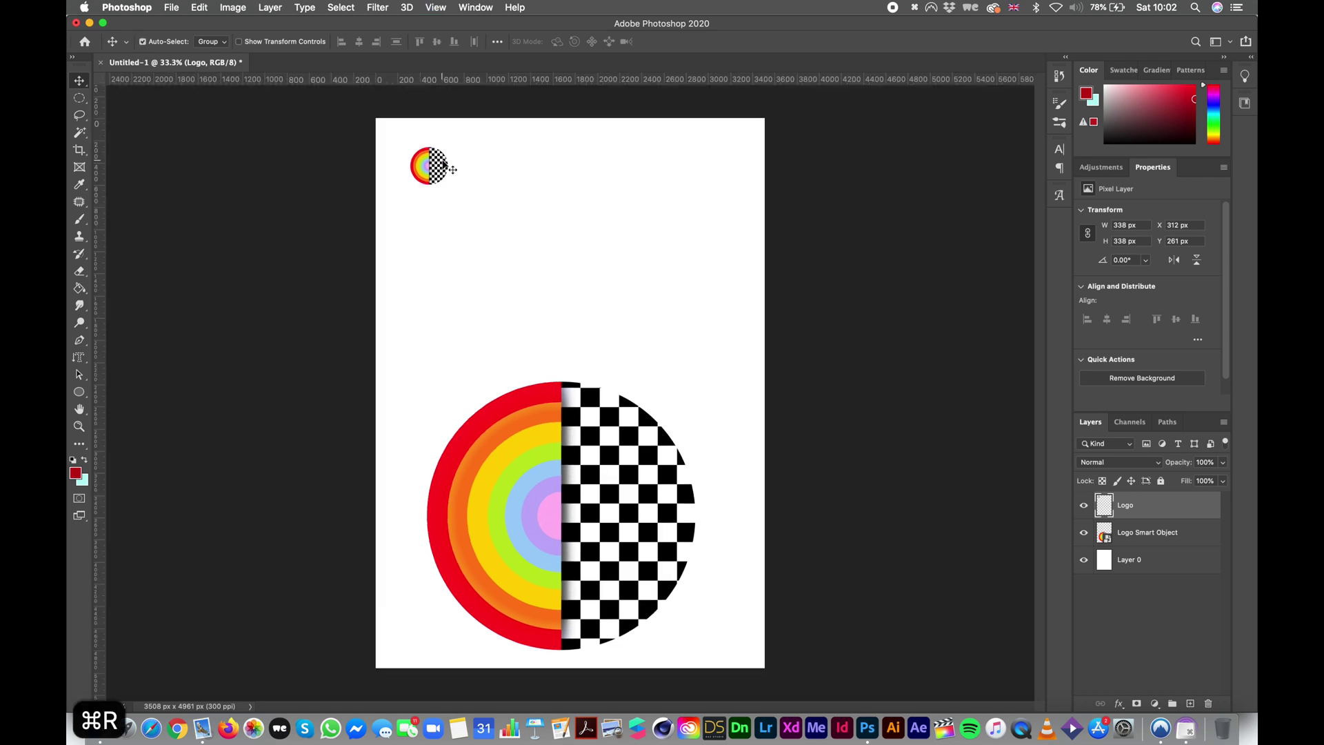
{"action": "key", "text": "super+r"}
Step: Scale the pixel Logo up to 2226 x 2226 px and position it directly above the lower logo
{"action": "key", "text": "super+t"}
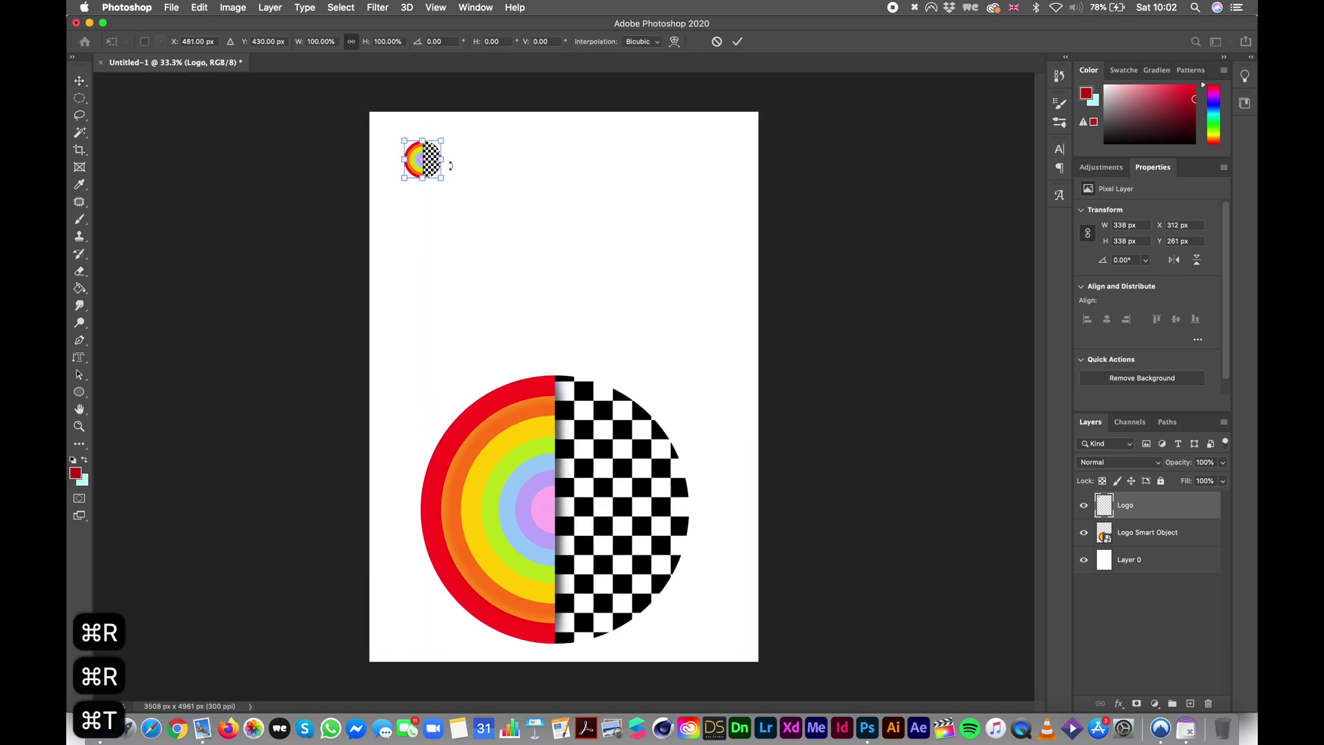
{"action": "left_click_drag", "start_coordinate": [443, 181], "coordinate": [706, 400]}
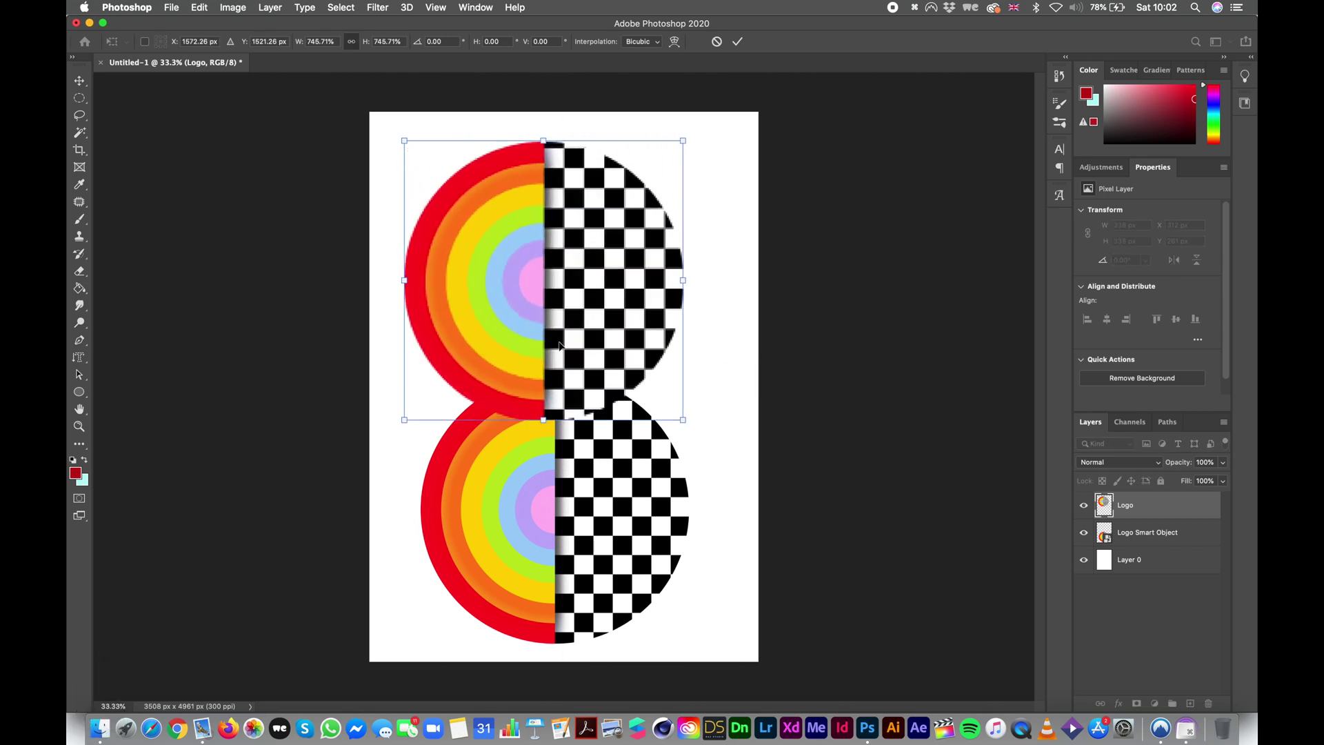
{"action": "left_click_drag", "start_coordinate": [560, 346], "coordinate": [570, 329]}
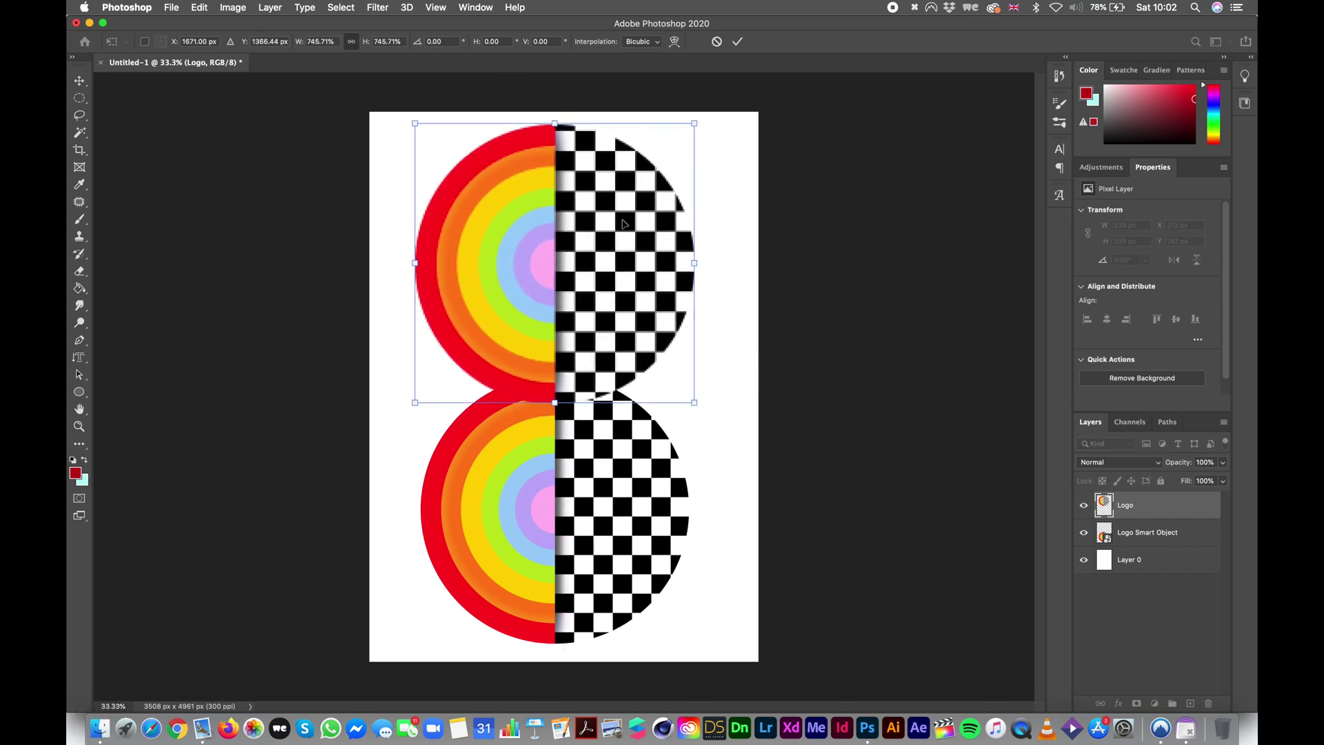
{"action": "left_click_drag", "start_coordinate": [695, 403], "coordinate": [661, 371]}
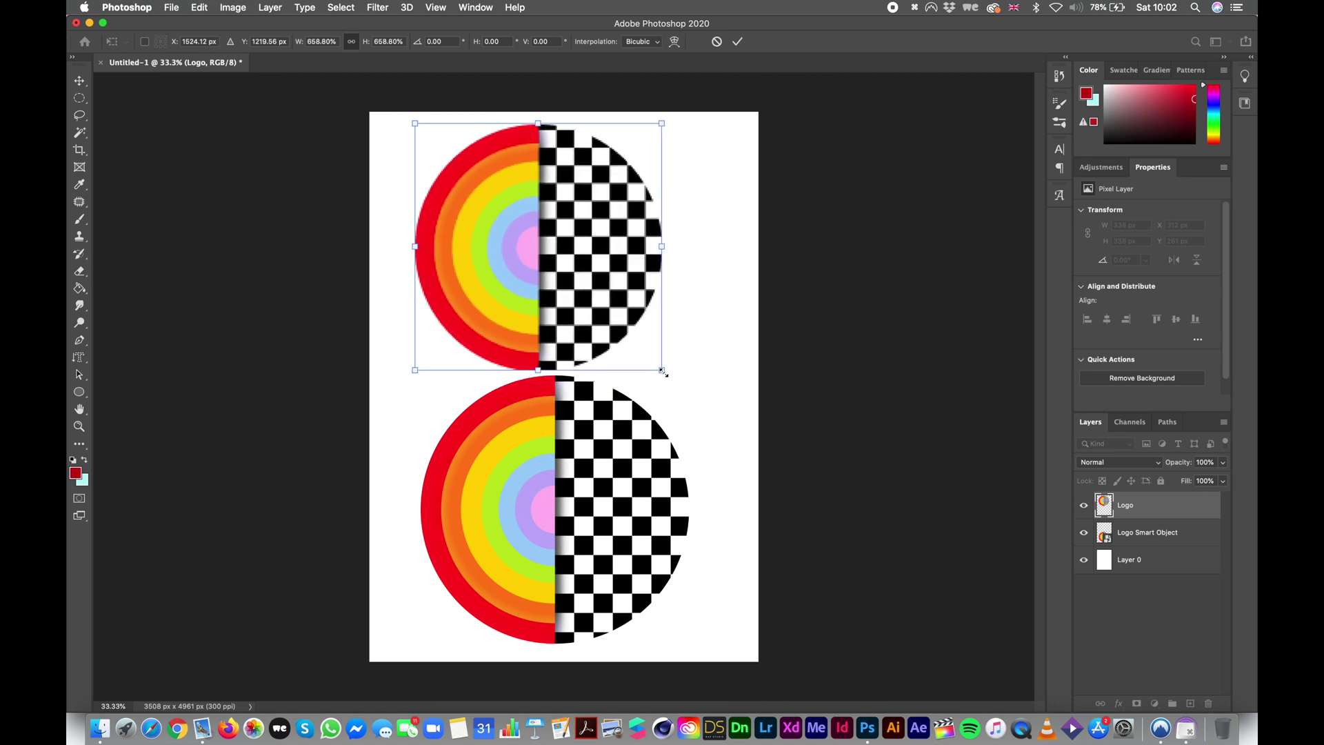
{"action": "mouse_move", "coordinate": [611, 290]}
{"action": "left_mouse_down"}
{"action": "mouse_move", "coordinate": [630, 272]}
{"action": "mouse_move", "coordinate": [613, 304]}
{"action": "left_mouse_up"}
{"action": "key", "text": "Return"}
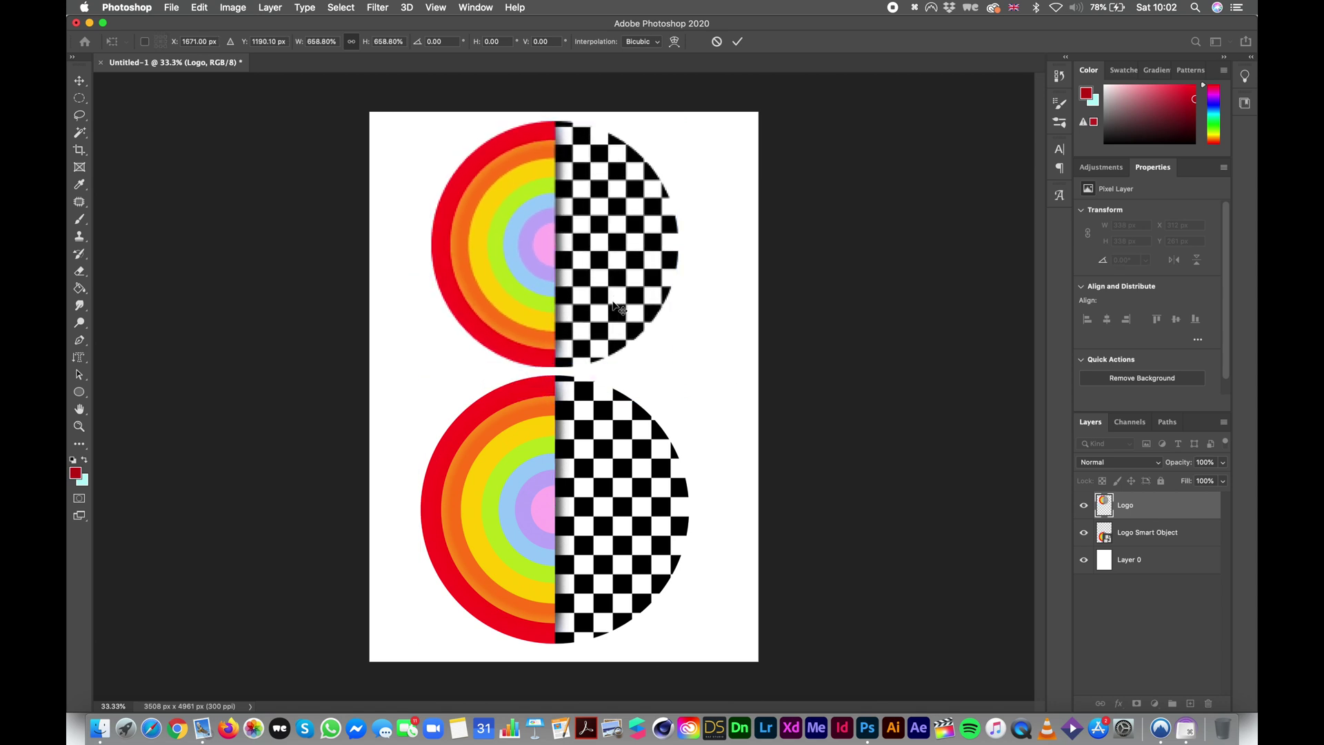
{"action": "scroll", "coordinate": [609, 354], "scroll_direction": "up", "scroll_amount": 5}
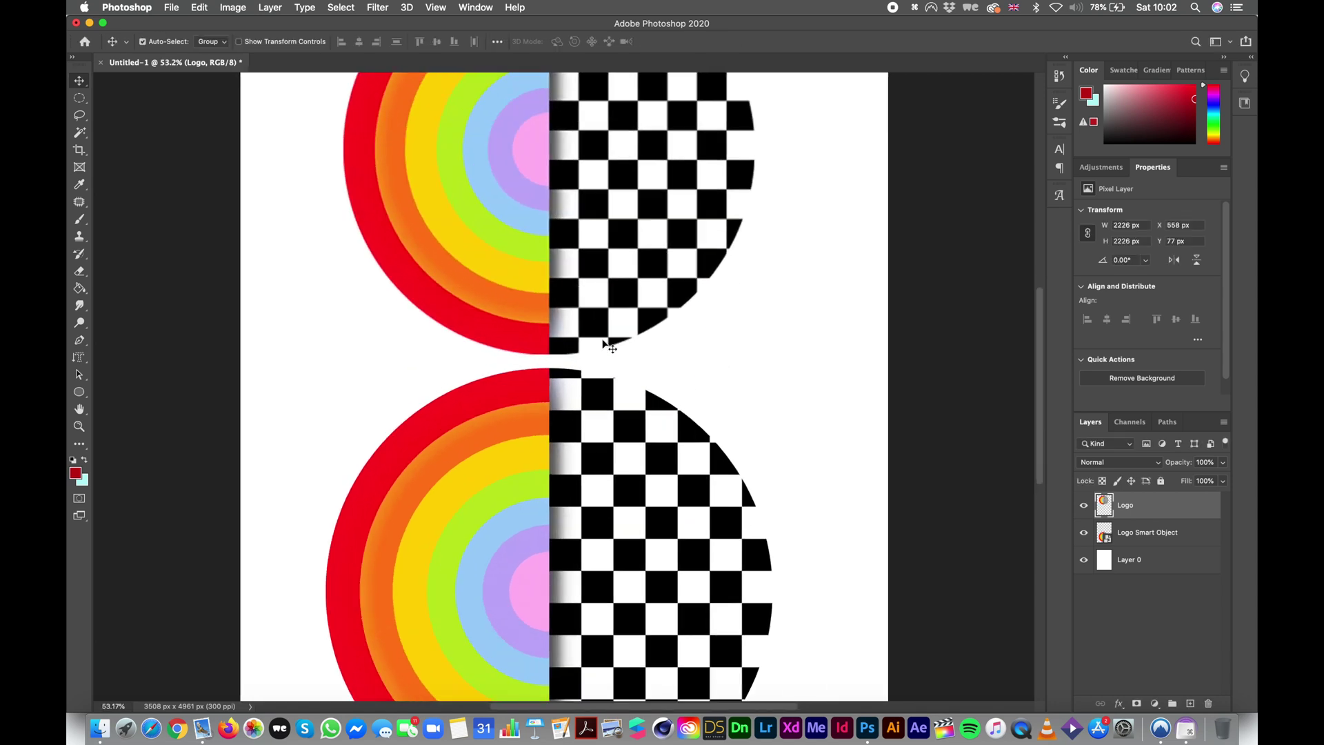
{"action": "scroll", "coordinate": [604, 343], "scroll_direction": "up", "scroll_amount": 3}
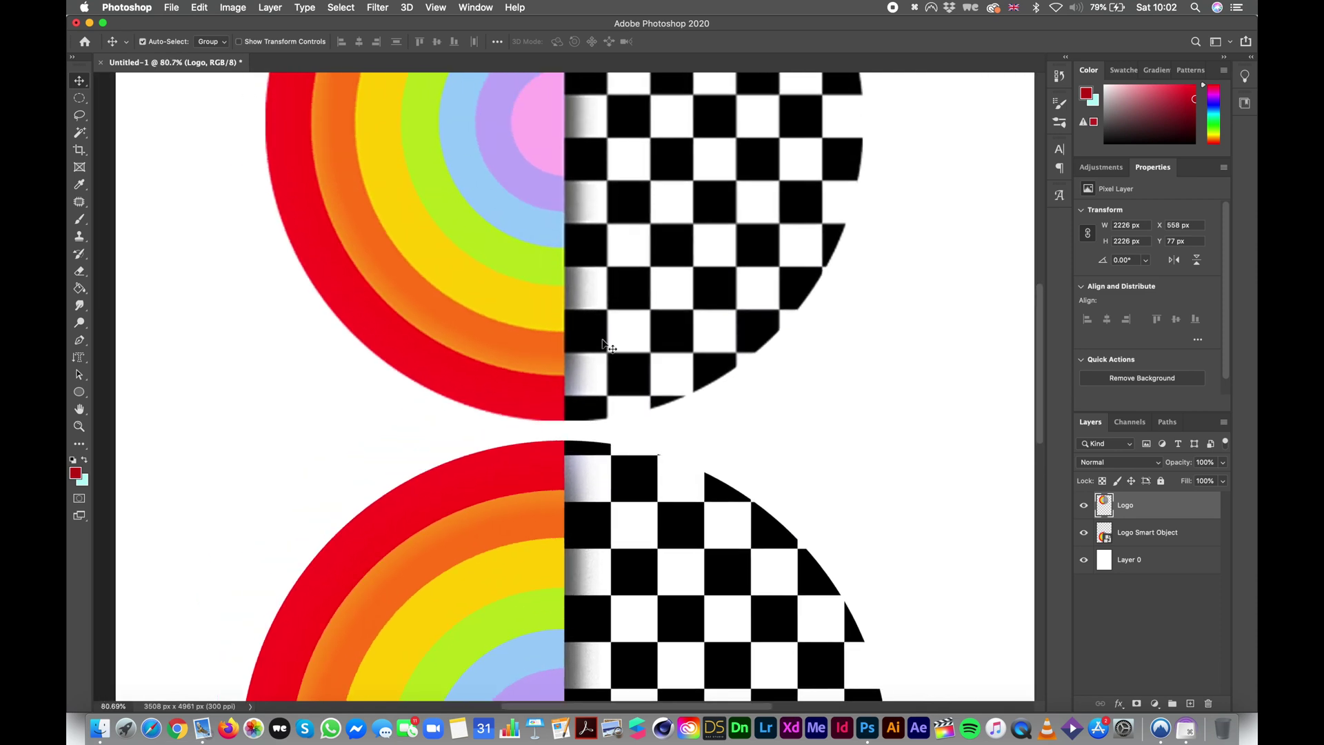
{"action": "scroll", "coordinate": [605, 345], "scroll_direction": "up", "scroll_amount": 2}
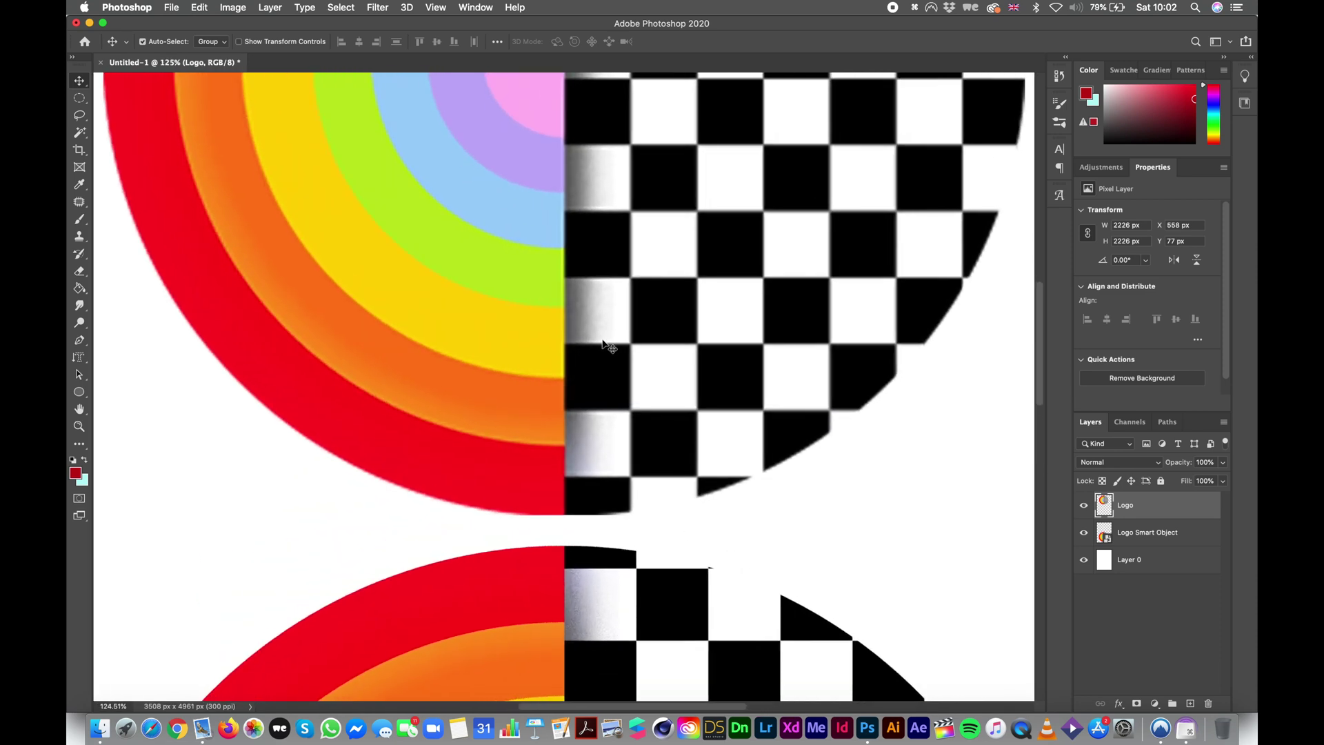
{"action": "scroll", "coordinate": [604, 345], "scroll_direction": "down", "scroll_amount": 5}
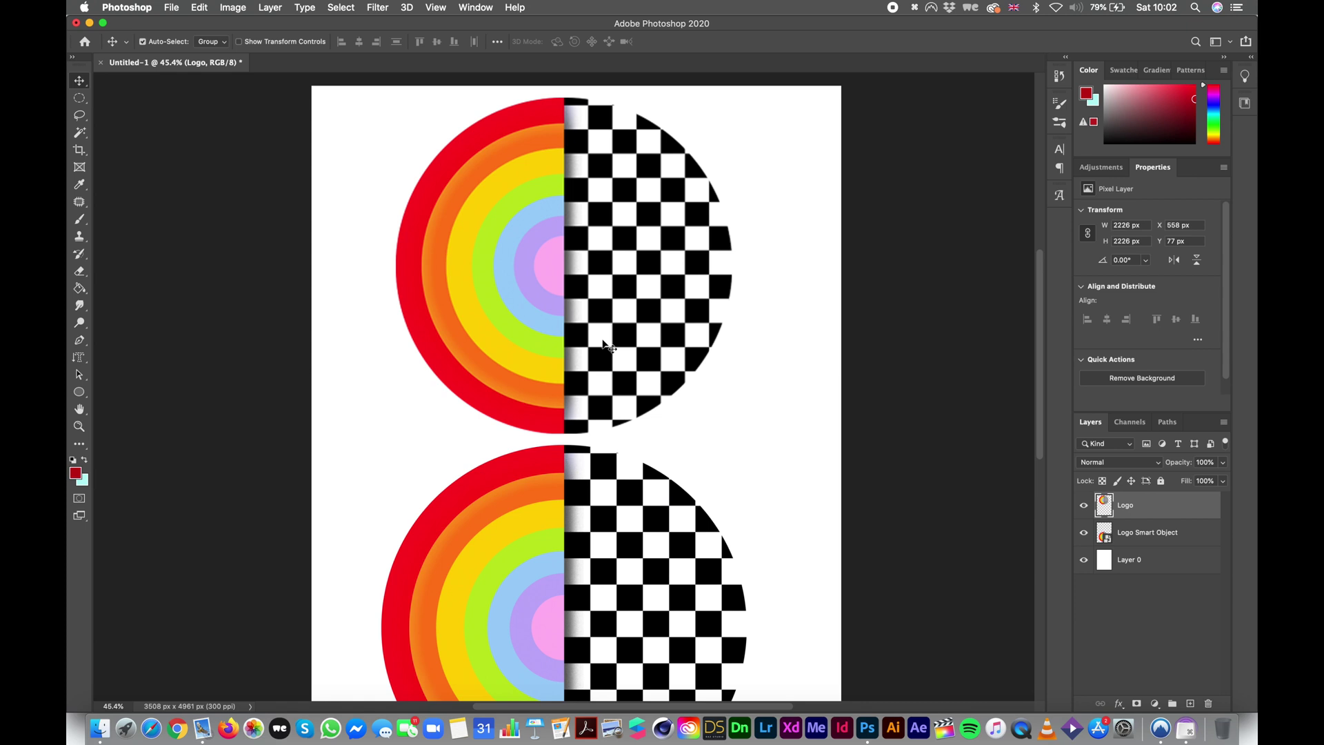
{"action": "scroll", "coordinate": [604, 345], "scroll_direction": "down", "scroll_amount": 3}
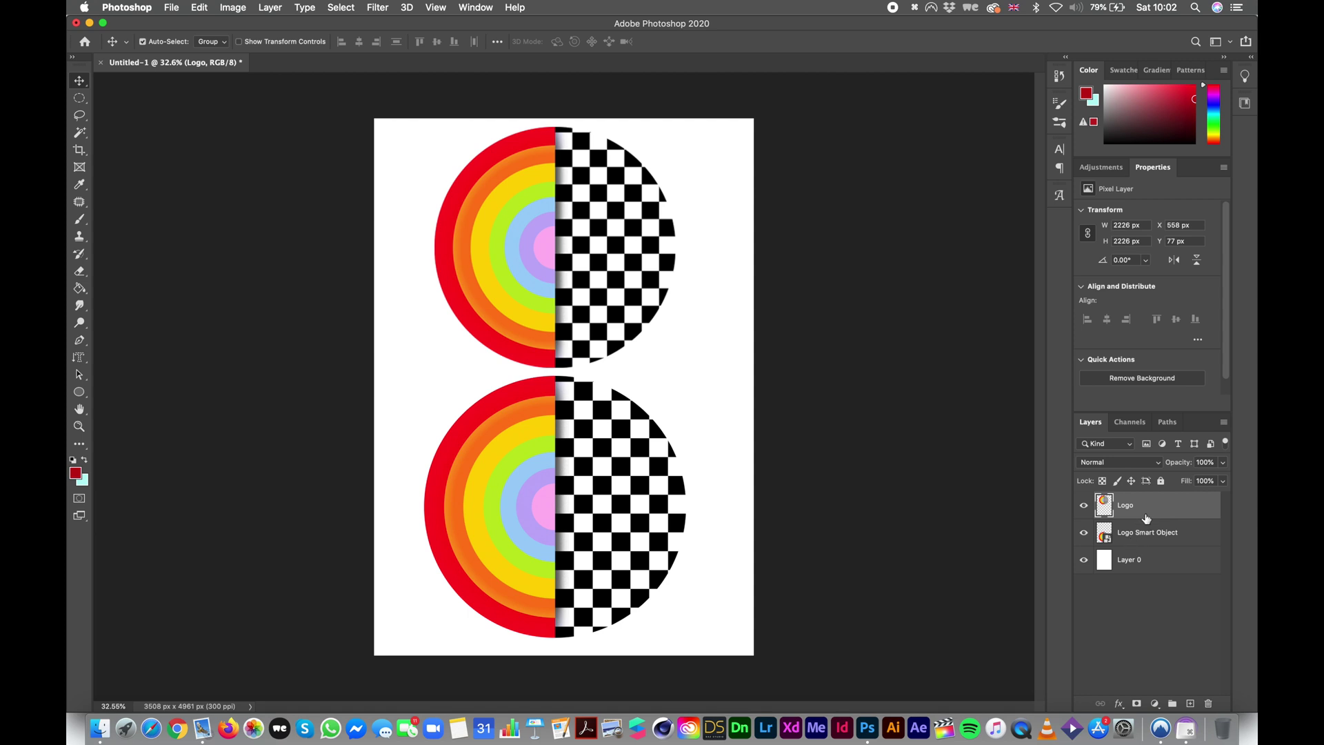
Step: Delete the pixel Logo, centre the smart-object logo, fill Layer 0 black, and open the smart object's contents
{"action": "key", "text": "Delete"}
{"action": "left_click_drag", "start_coordinate": [564, 526], "coordinate": [574, 410]}
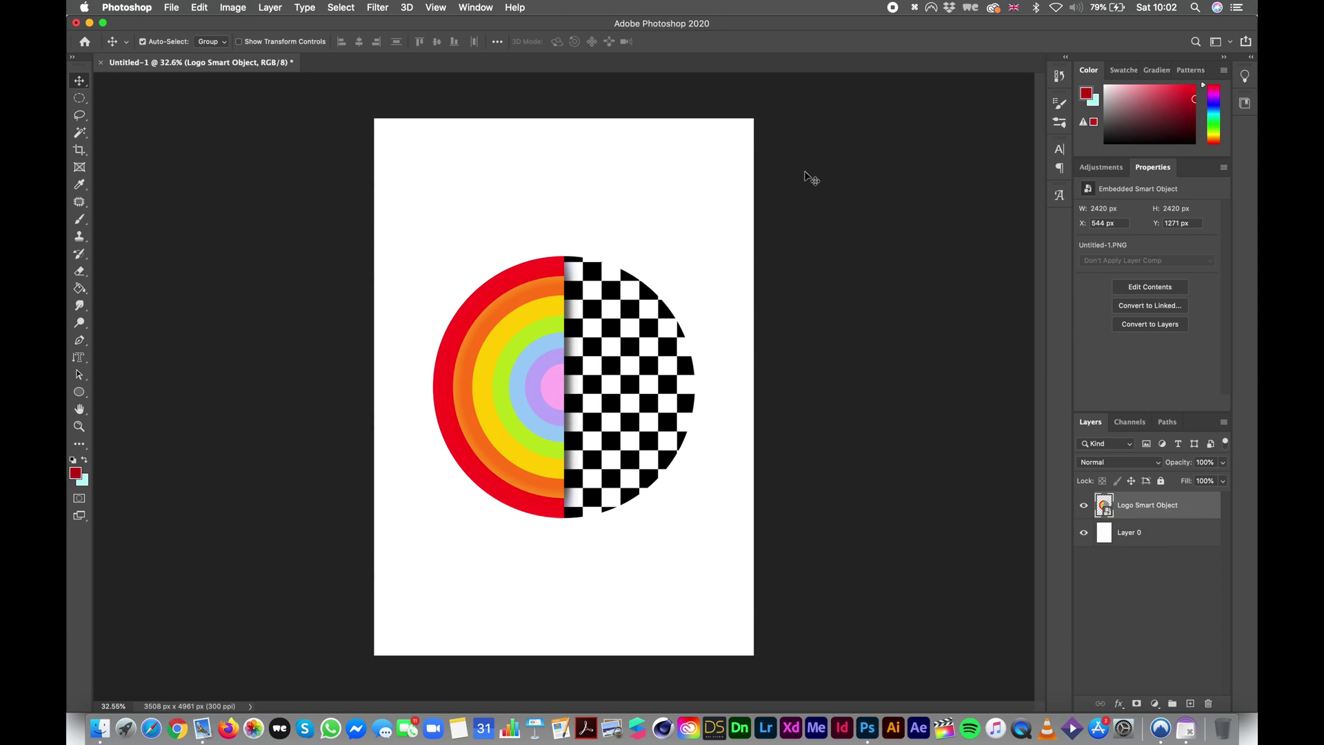
{"action": "left_click", "coordinate": [1161, 547]}
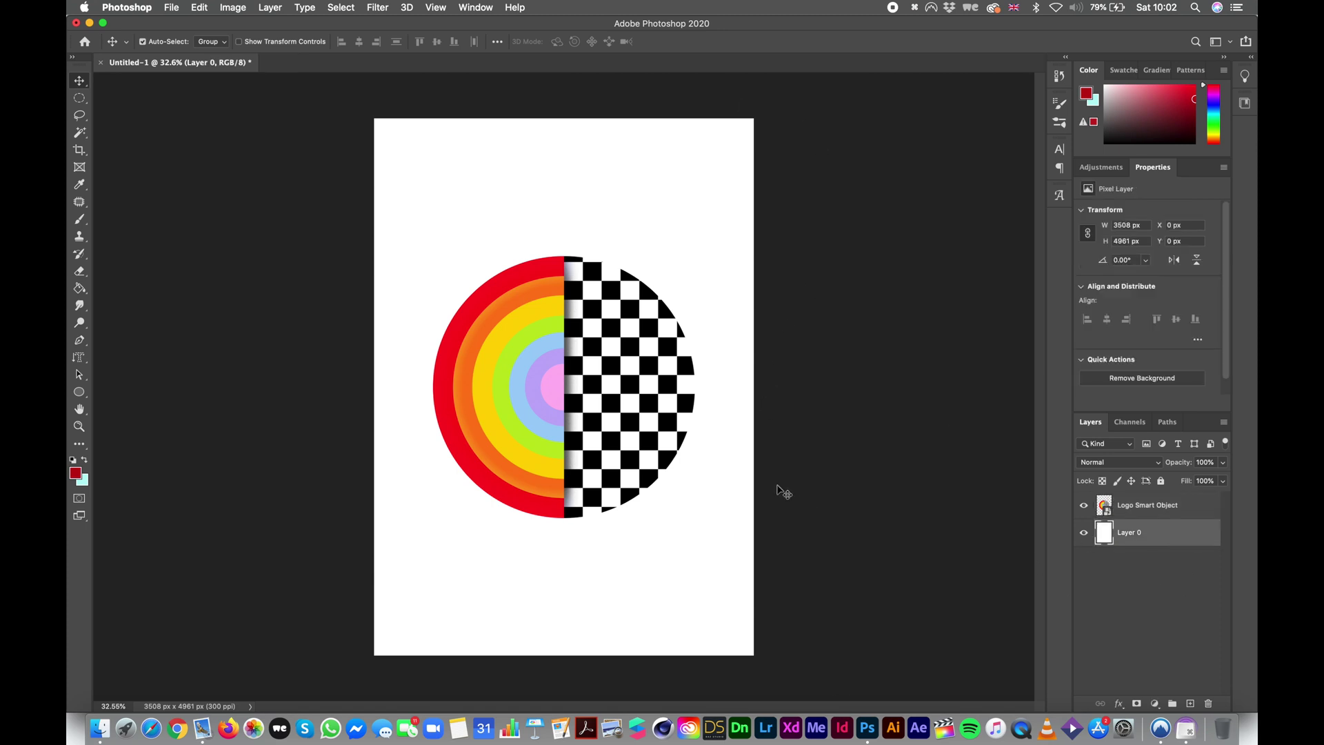
{"action": "left_click", "coordinate": [73, 460]}
{"action": "key", "text": "g"}
{"action": "left_click", "coordinate": [485, 220]}
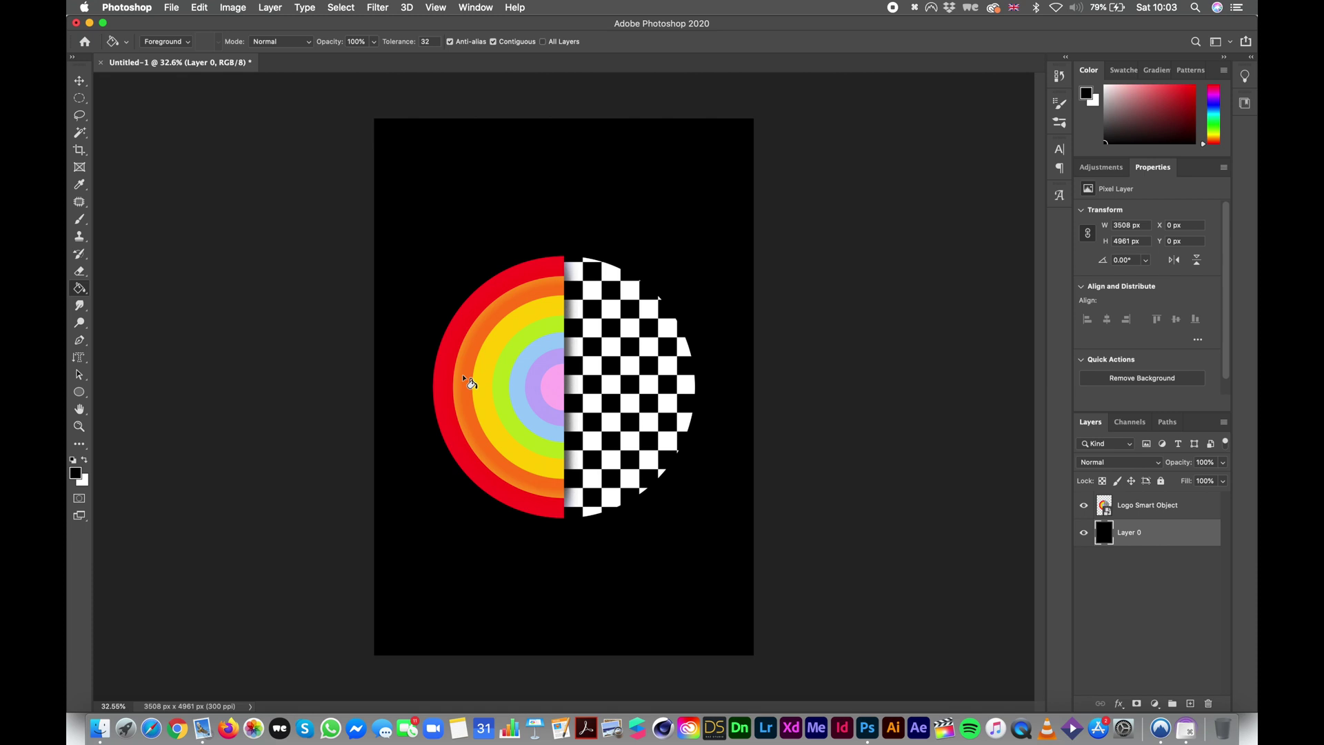
{"action": "left_click", "coordinate": [1107, 509]}
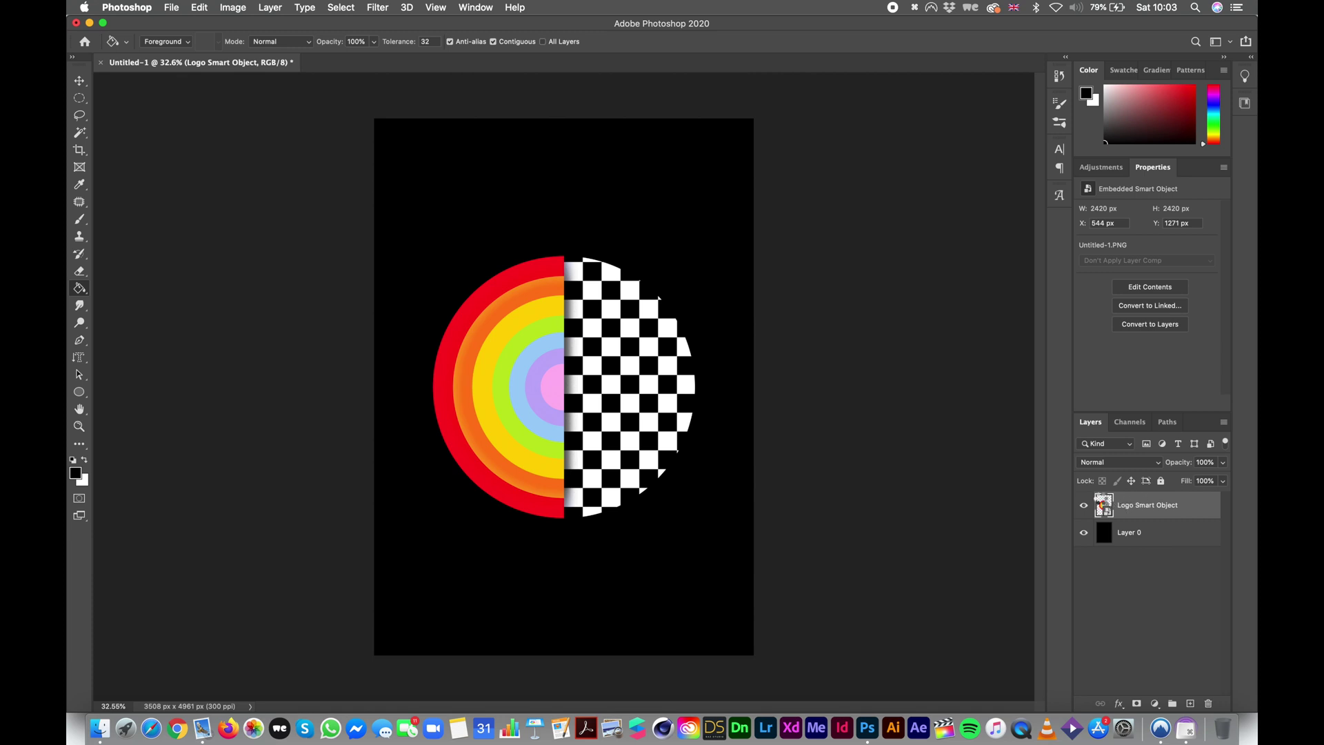
{"action": "double_click", "coordinate": [1103, 507]}
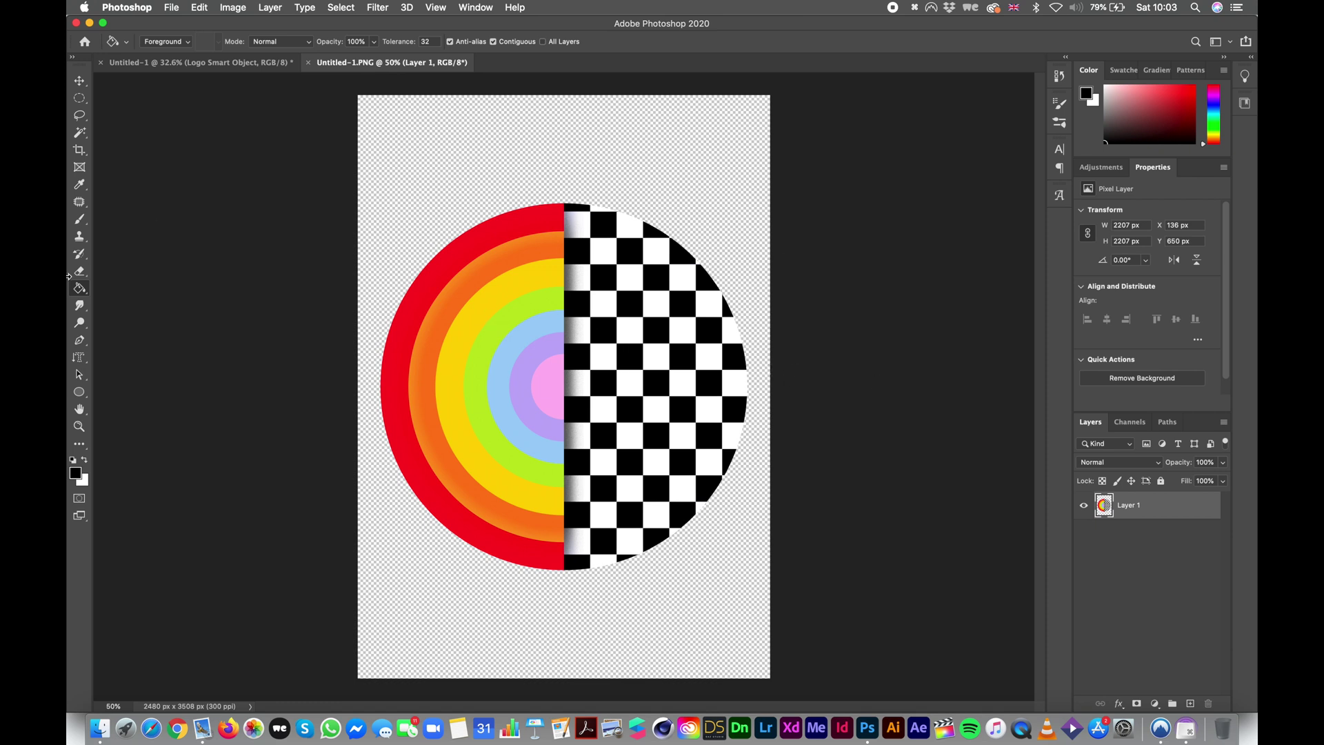
Step: Paste the DAY 345 neon figure circle into the smart object, delete the original logo layer, and save
{"action": "key", "text": "super+c"}
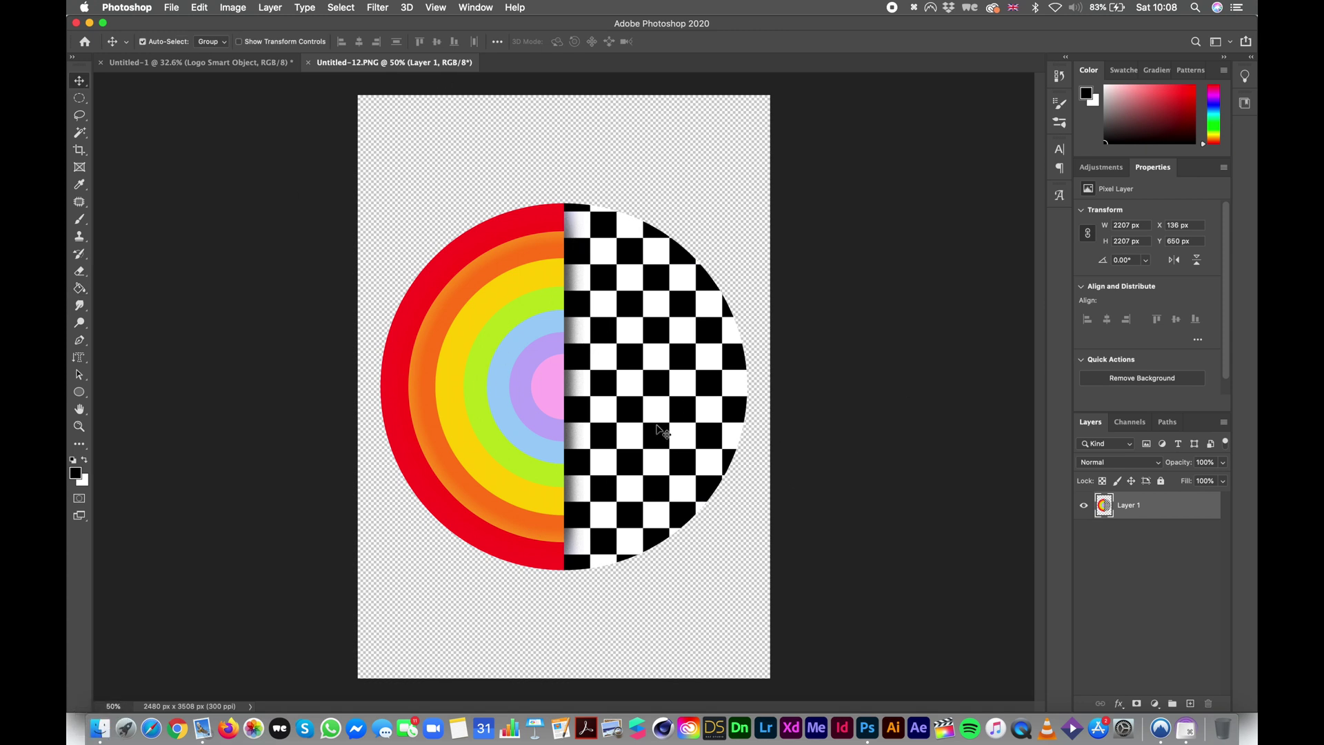
{"action": "key", "text": "super"}
{"action": "key", "text": "super+v"}
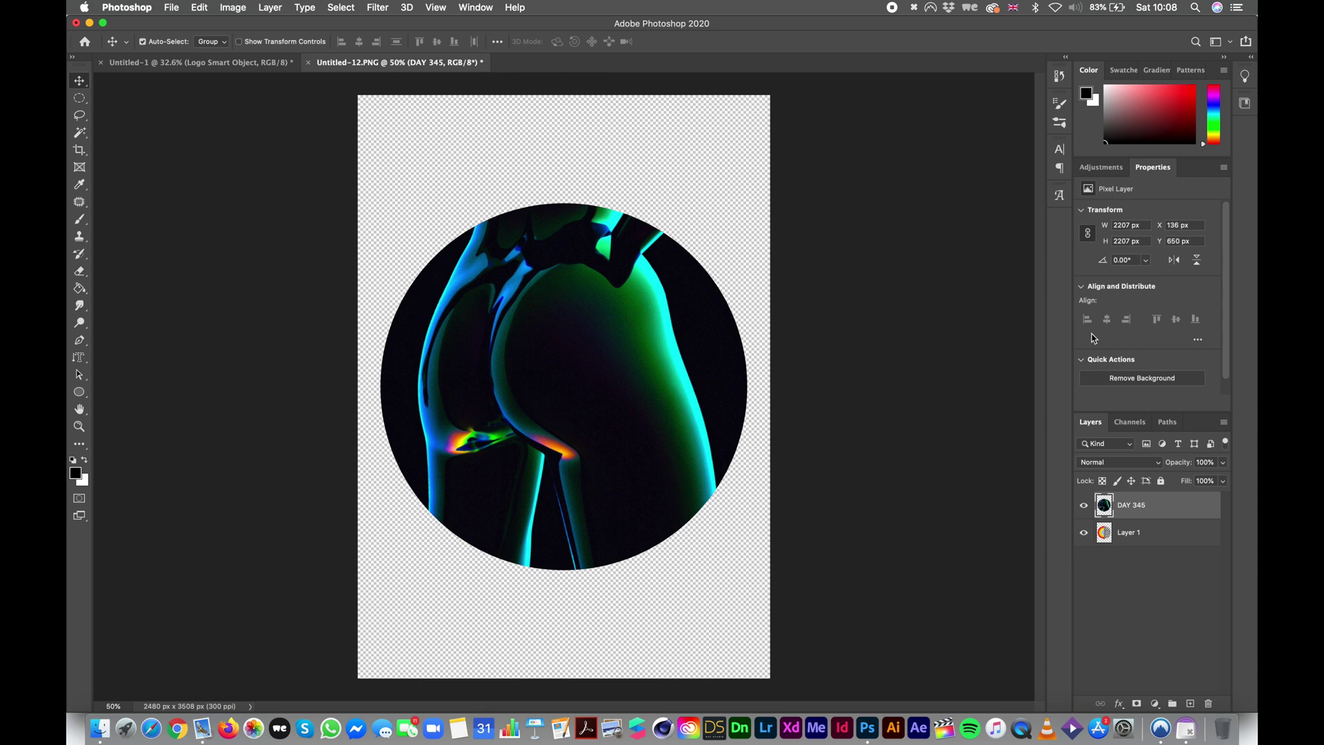
{"action": "left_click", "coordinate": [1193, 542]}
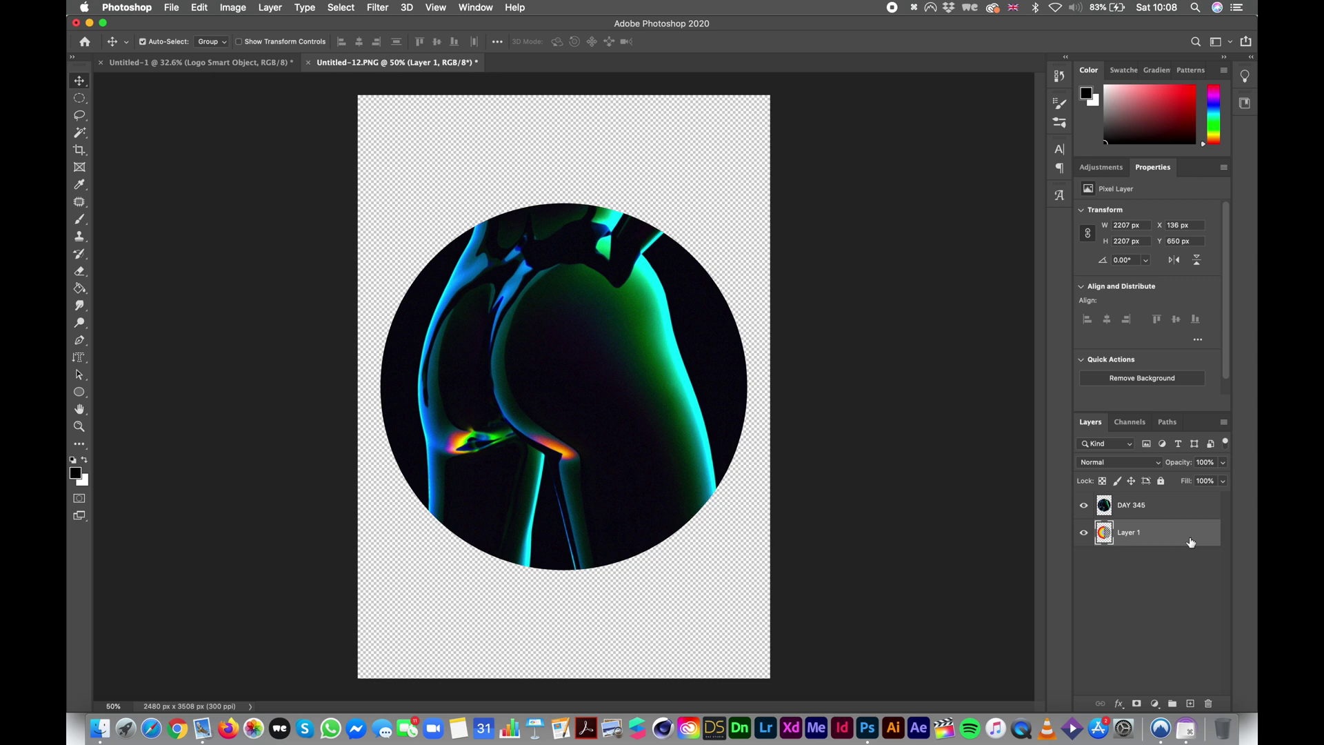
{"action": "key", "text": "BackSpace"}
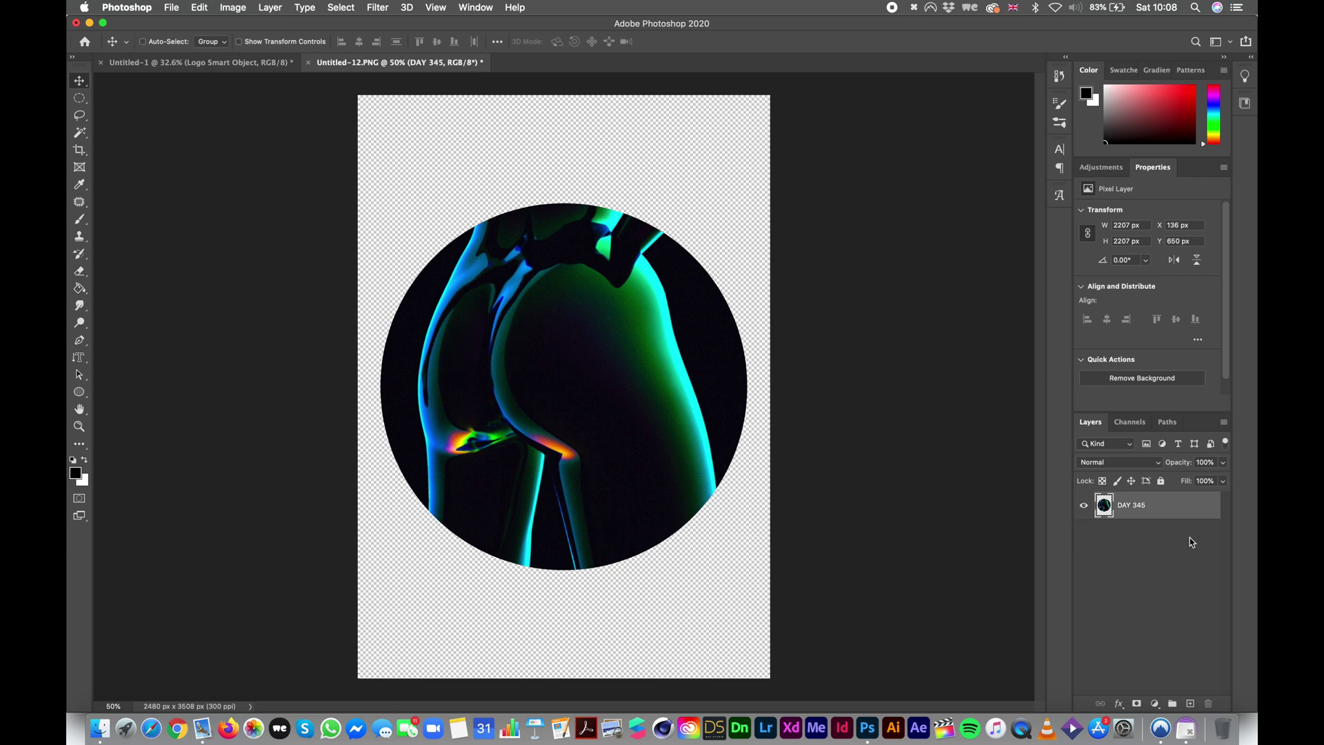
{"action": "key", "text": "super+s"}
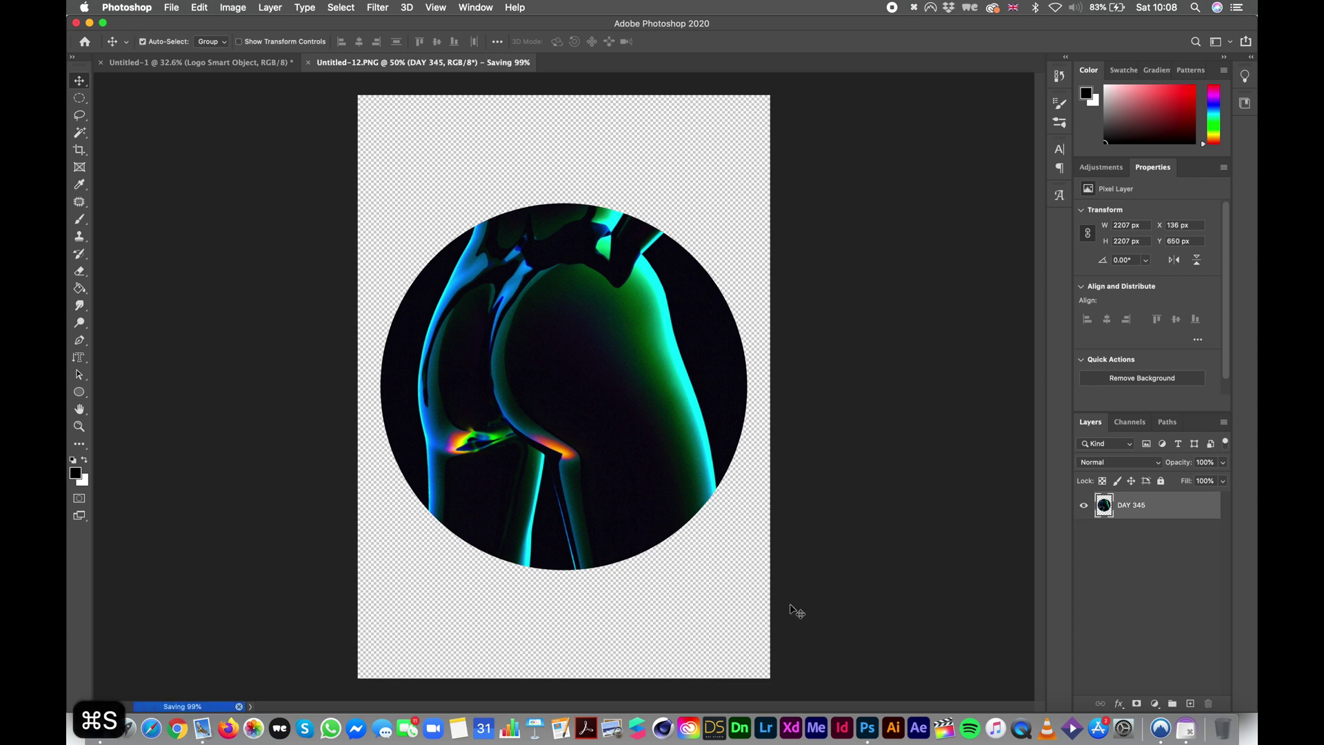
Step: Hide the black Layer 0 on the Untitled-1 poster, then reopen the Untitled-12.PNG smart object contents
{"action": "left_click", "coordinate": [204, 63]}
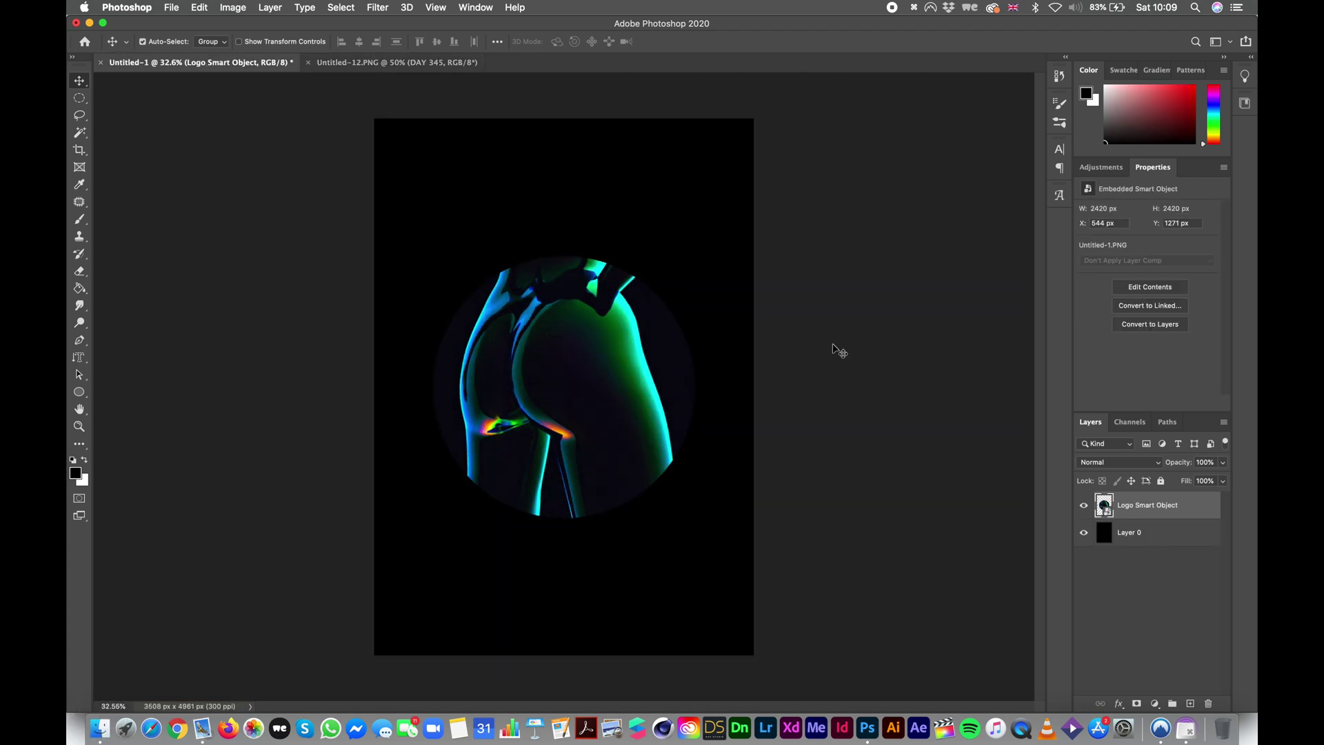
{"action": "left_click", "coordinate": [1084, 532]}
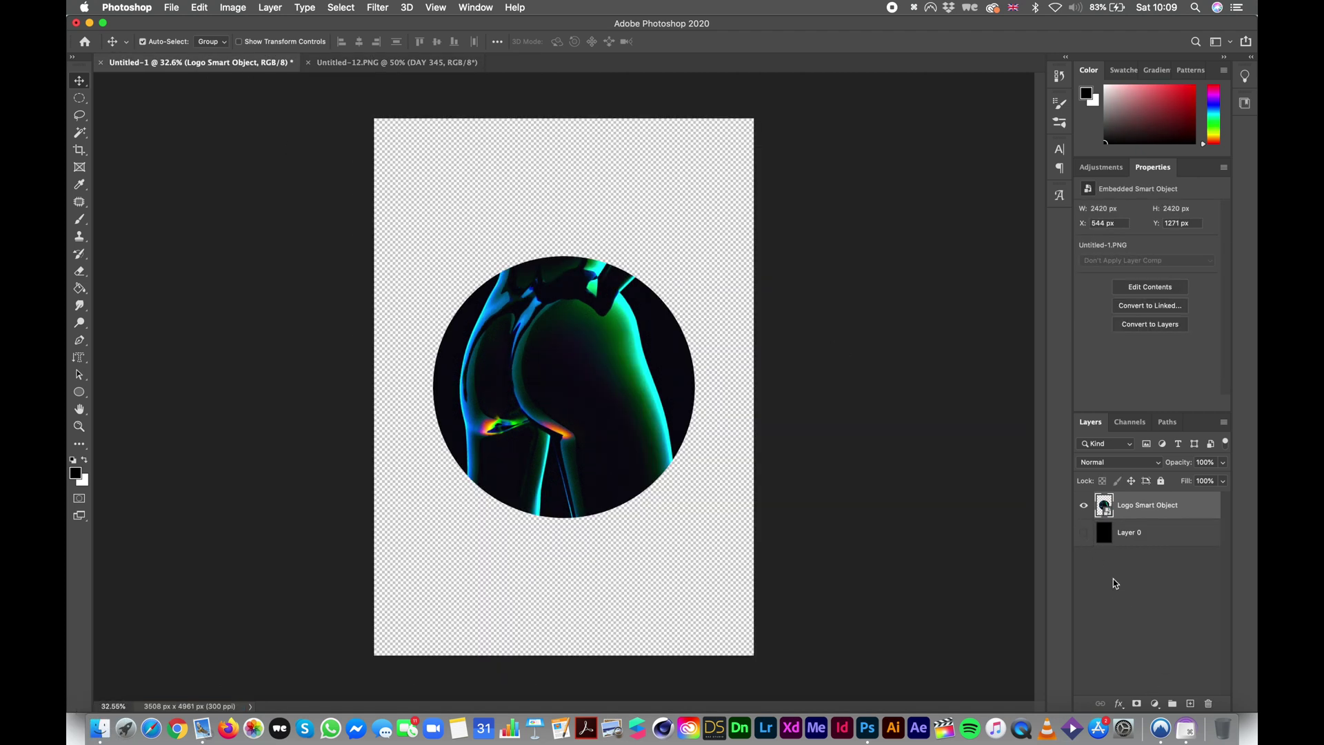
{"action": "left_click", "coordinate": [1131, 532]}
{"action": "key", "text": "g"}
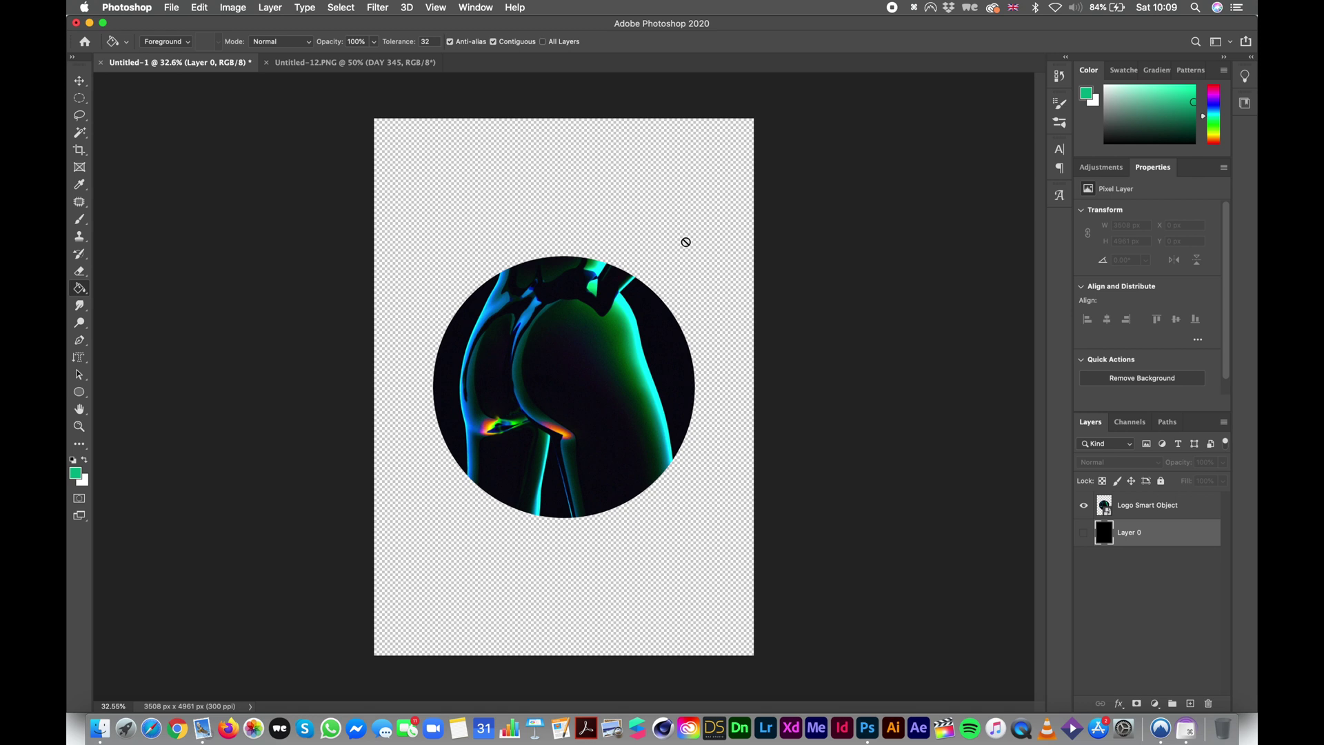
{"action": "left_click", "coordinate": [337, 62]}
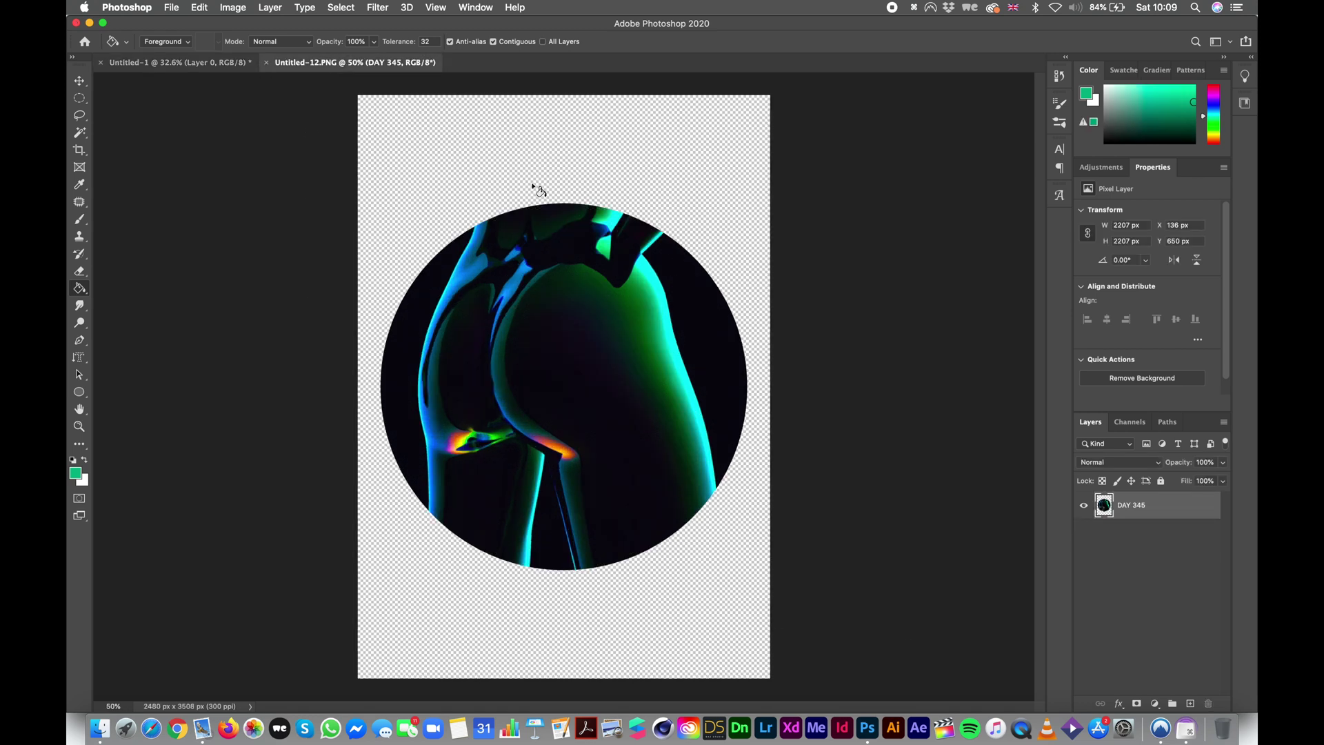
{"action": "left_click", "coordinate": [203, 69]}
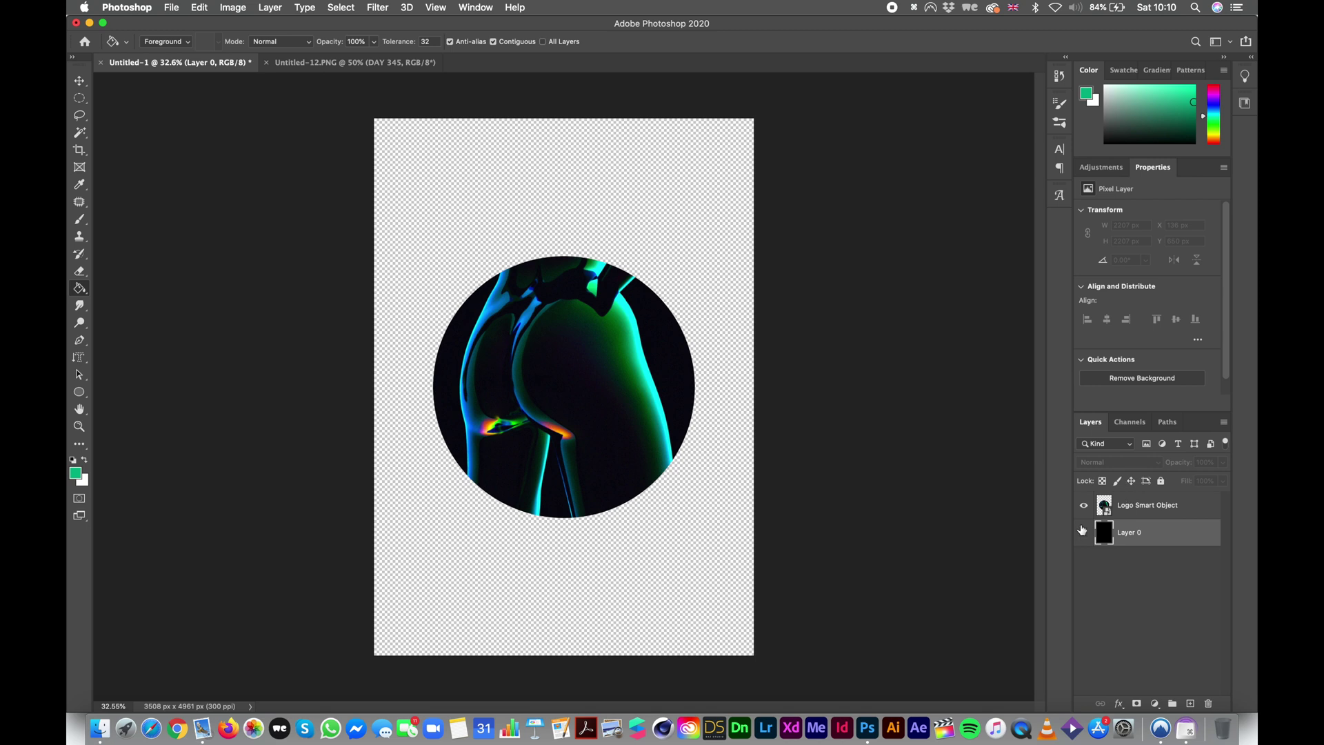
{"action": "double_click", "coordinate": [1105, 506]}
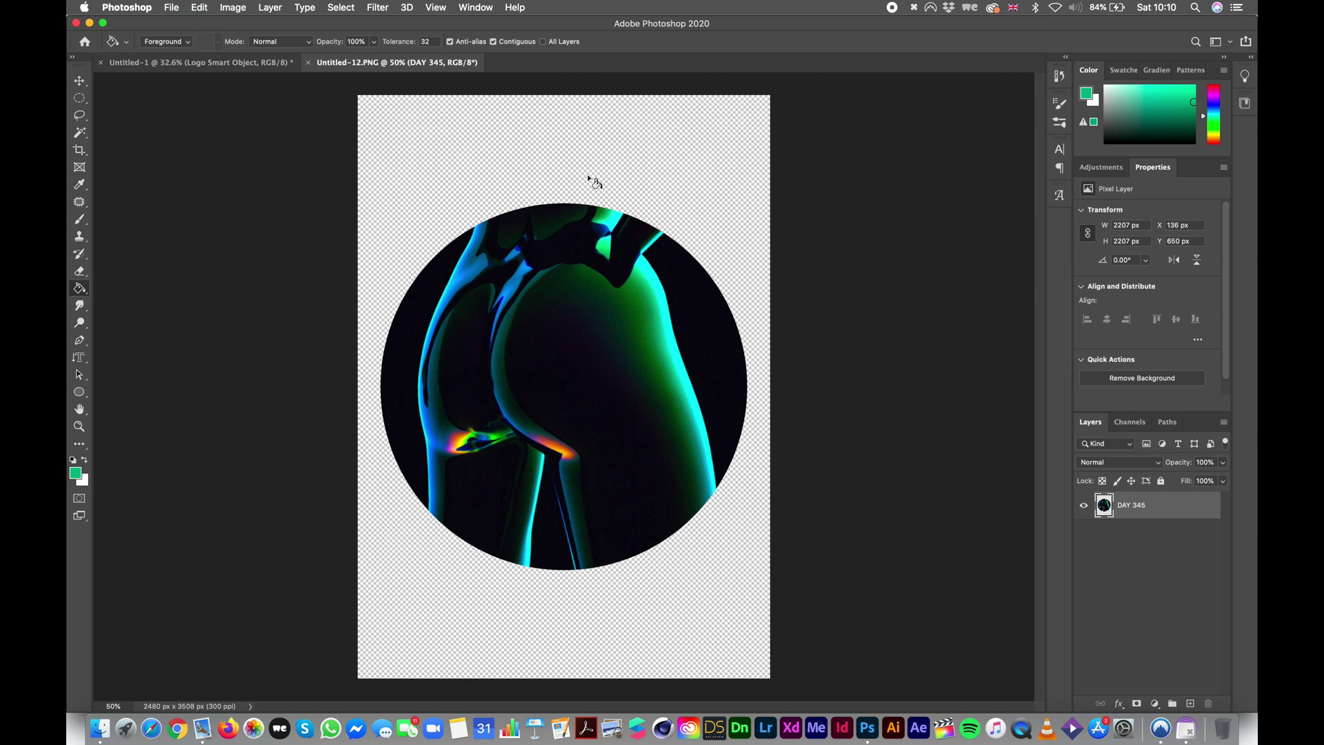
Step: Return to the Untitled-1 poster, toggle the brush and History panels, and open the Filter menu
{"action": "left_click", "coordinate": [236, 69]}
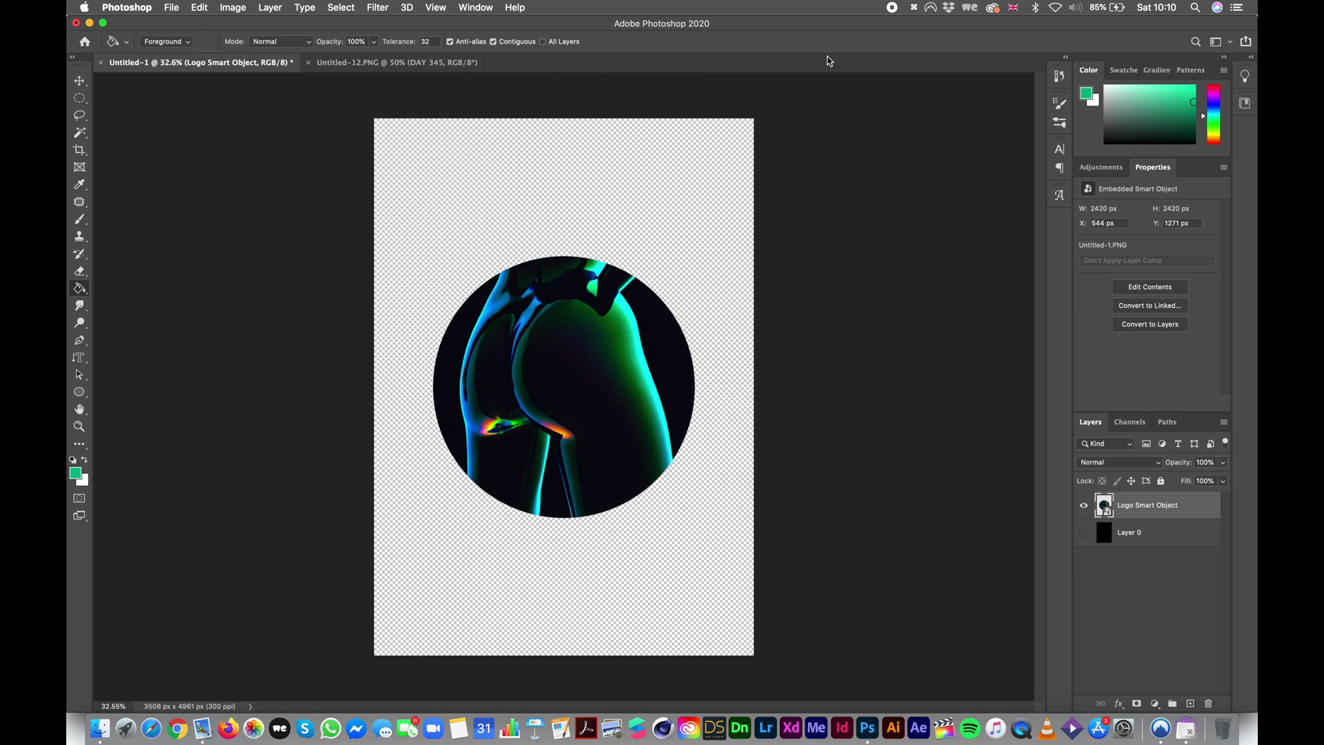
{"action": "left_click", "coordinate": [1060, 103]}
{"action": "left_click", "coordinate": [1060, 104]}
{"action": "left_click", "coordinate": [1060, 124]}
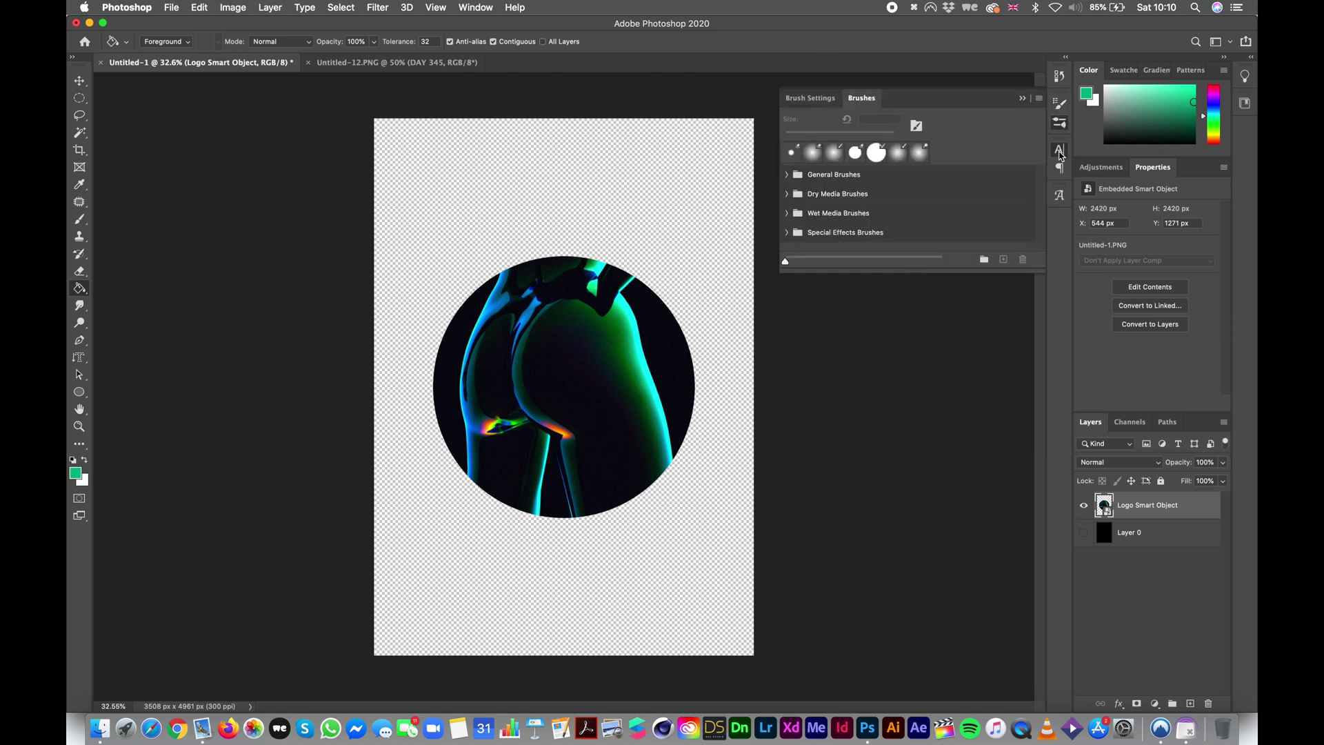
{"action": "left_click", "coordinate": [1060, 149]}
{"action": "left_click", "coordinate": [1064, 76]}
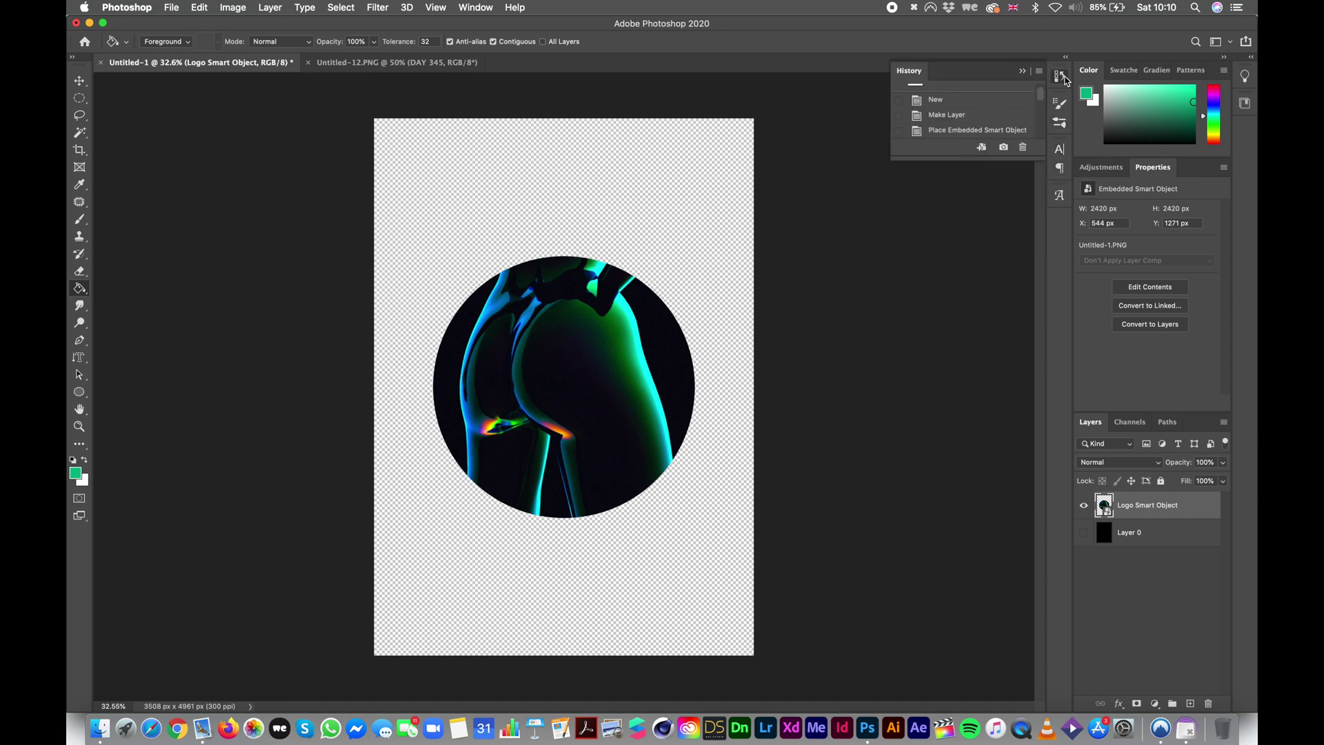
{"action": "left_click", "coordinate": [1060, 76]}
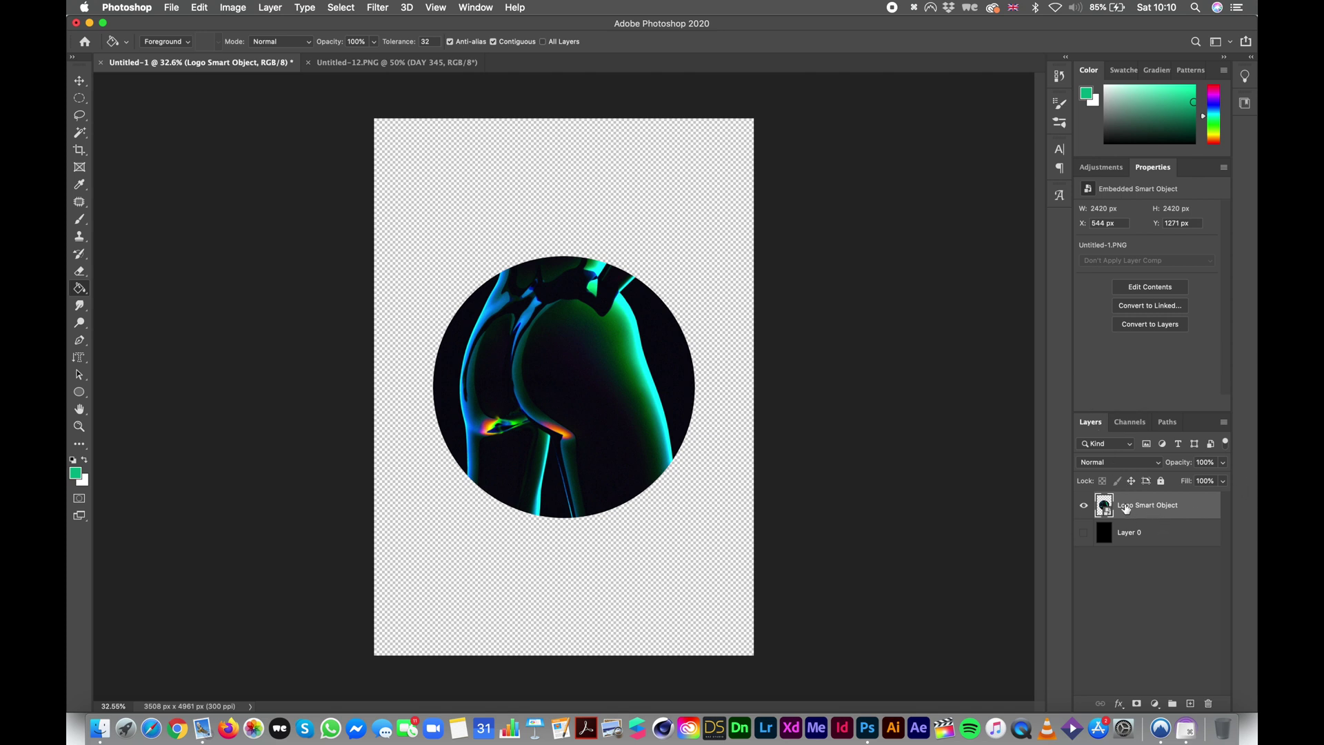
{"action": "left_click", "coordinate": [378, 7]}
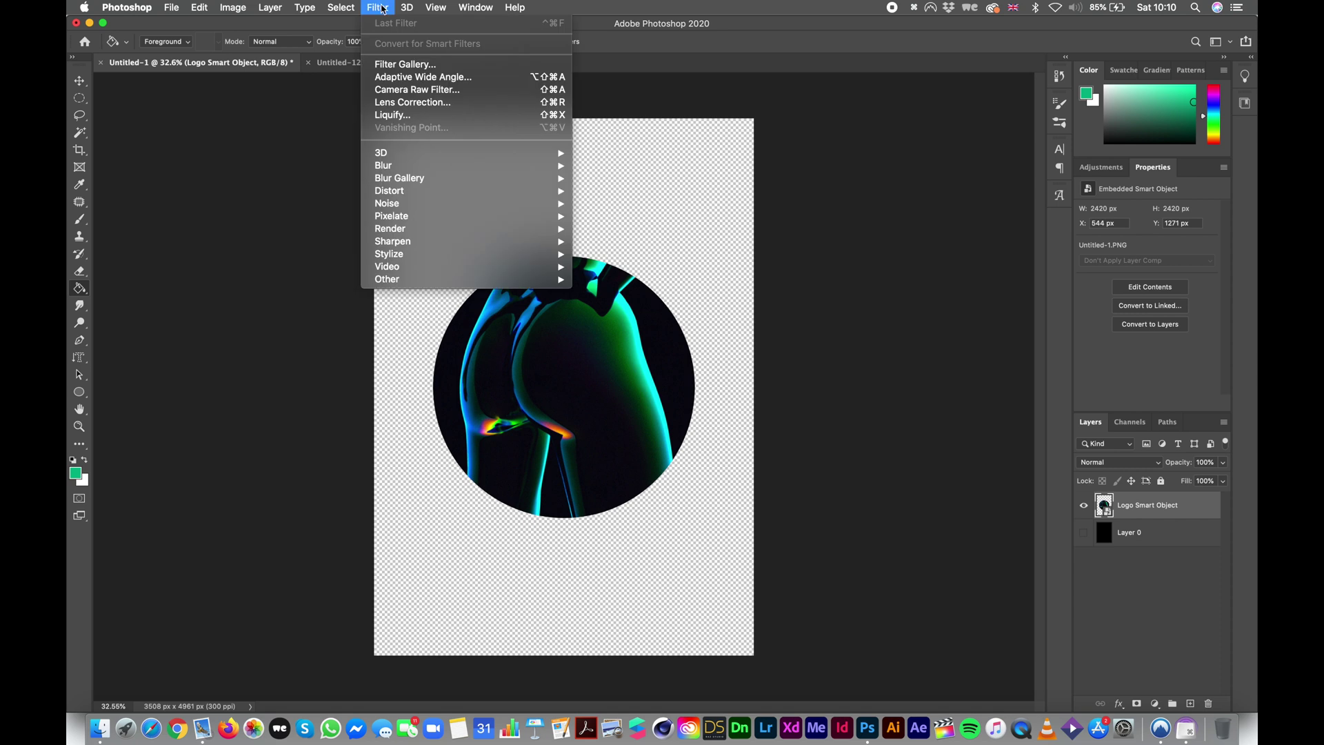
Step: Warp the logo with Liquify's Forward Warp at brush size 2200 into a swirling blob
{"action": "left_click", "coordinate": [393, 114]}
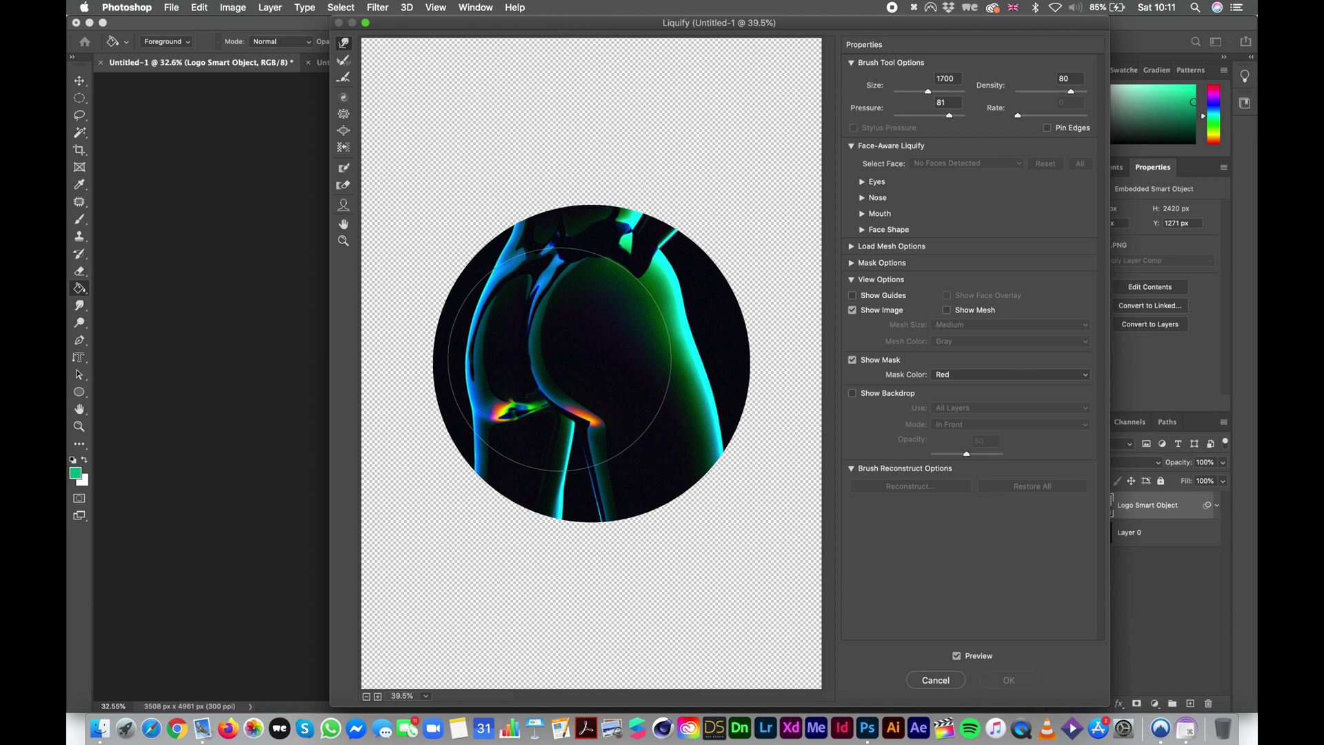
{"action": "key", "text": "bracketleft"}
{"action": "key", "text": "bracketleft"}
{"action": "key", "text": "bracketleft"}
{"action": "key", "text": "bracketleft"}
{"action": "key", "text": "bracketleft"}
{"action": "mouse_move", "coordinate": [561, 452]}
{"action": "left_mouse_down"}
{"action": "mouse_move", "coordinate": [572, 414]}
{"action": "mouse_move", "coordinate": [538, 386]}
{"action": "mouse_move", "coordinate": [573, 442]}
{"action": "mouse_move", "coordinate": [559, 414]}
{"action": "mouse_move", "coordinate": [495, 379]}
{"action": "mouse_move", "coordinate": [573, 386]}
{"action": "mouse_move", "coordinate": [586, 303]}
{"action": "mouse_move", "coordinate": [562, 231]}
{"action": "mouse_move", "coordinate": [718, 532]}
{"action": "mouse_move", "coordinate": [644, 485]}
{"action": "left_mouse_up"}
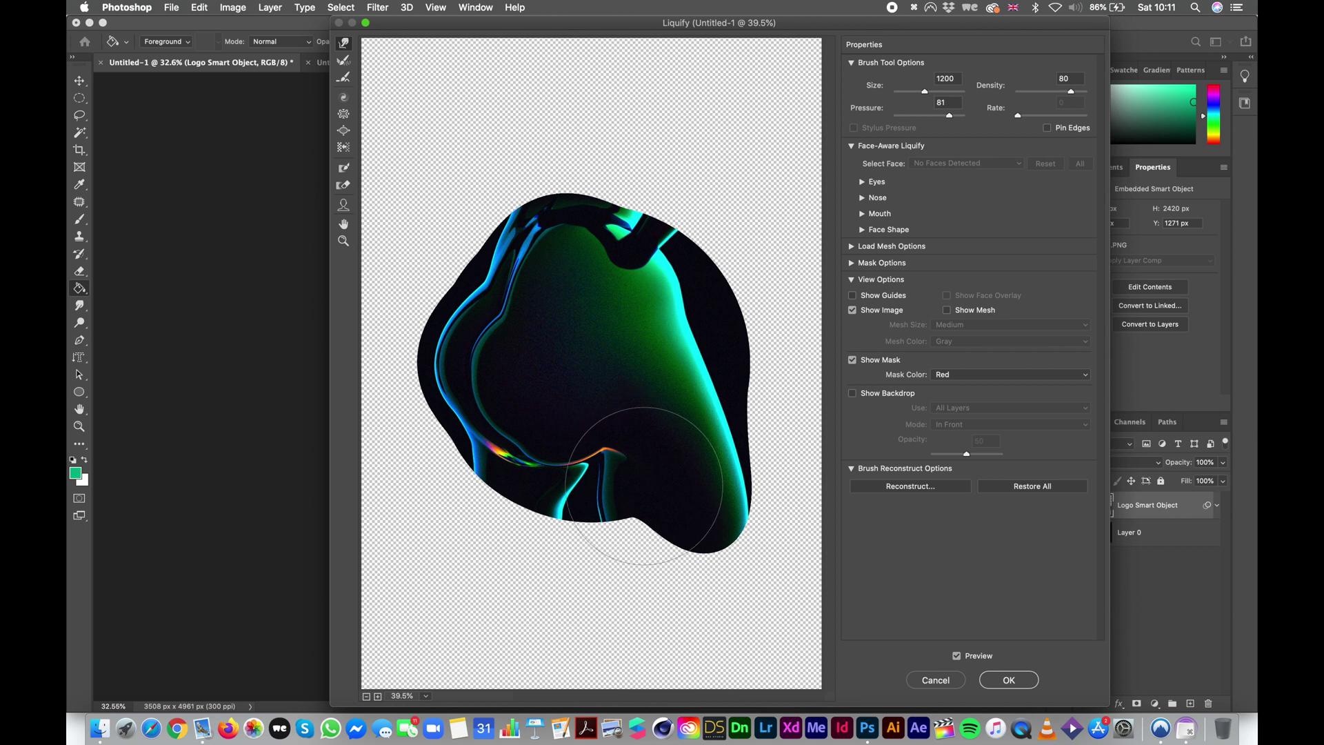
{"action": "key", "text": "super+z"}
{"action": "key", "text": "super+z"}
{"action": "key", "text": "super+z"}
{"action": "key", "text": "super+z"}
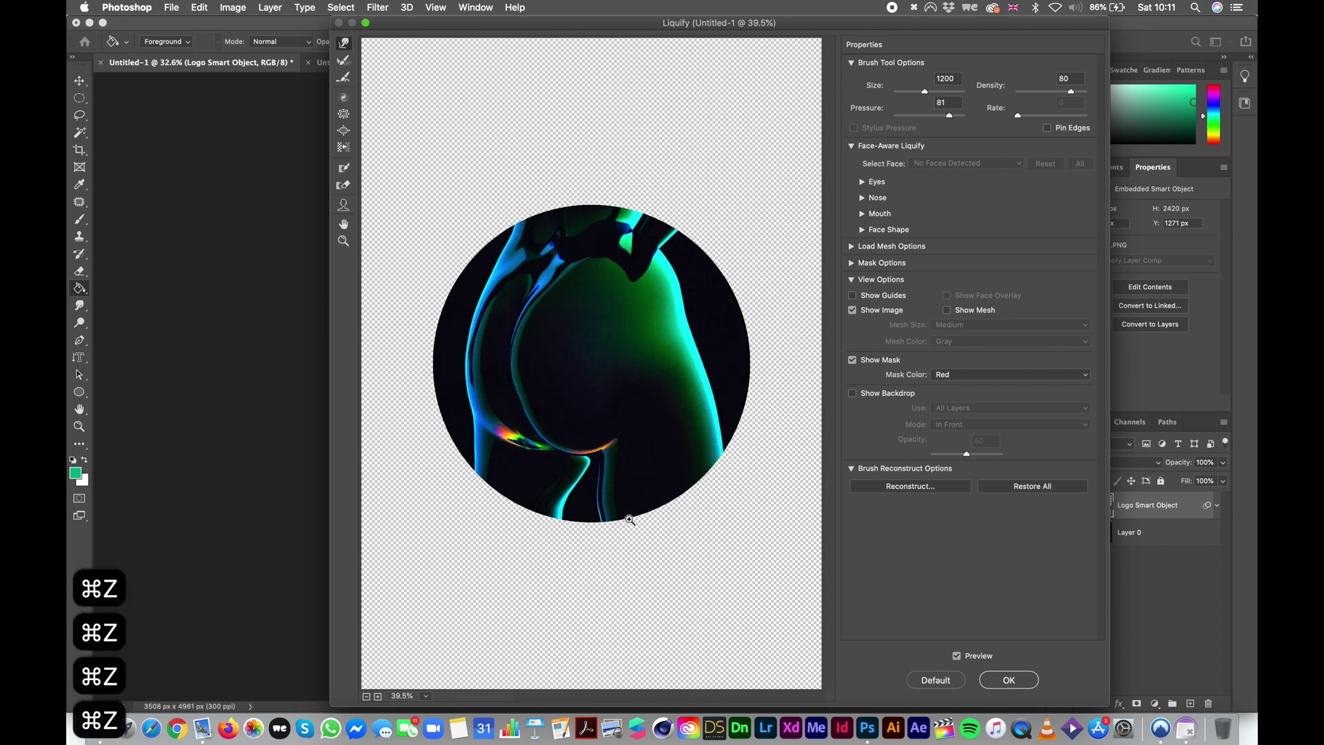
{"action": "key", "text": "super+z"}
{"action": "key", "text": "bracketright"}
{"action": "key", "text": "bracketright"}
{"action": "key", "text": "bracketright"}
{"action": "key", "text": "bracketright"}
{"action": "key", "text": "bracketright"}
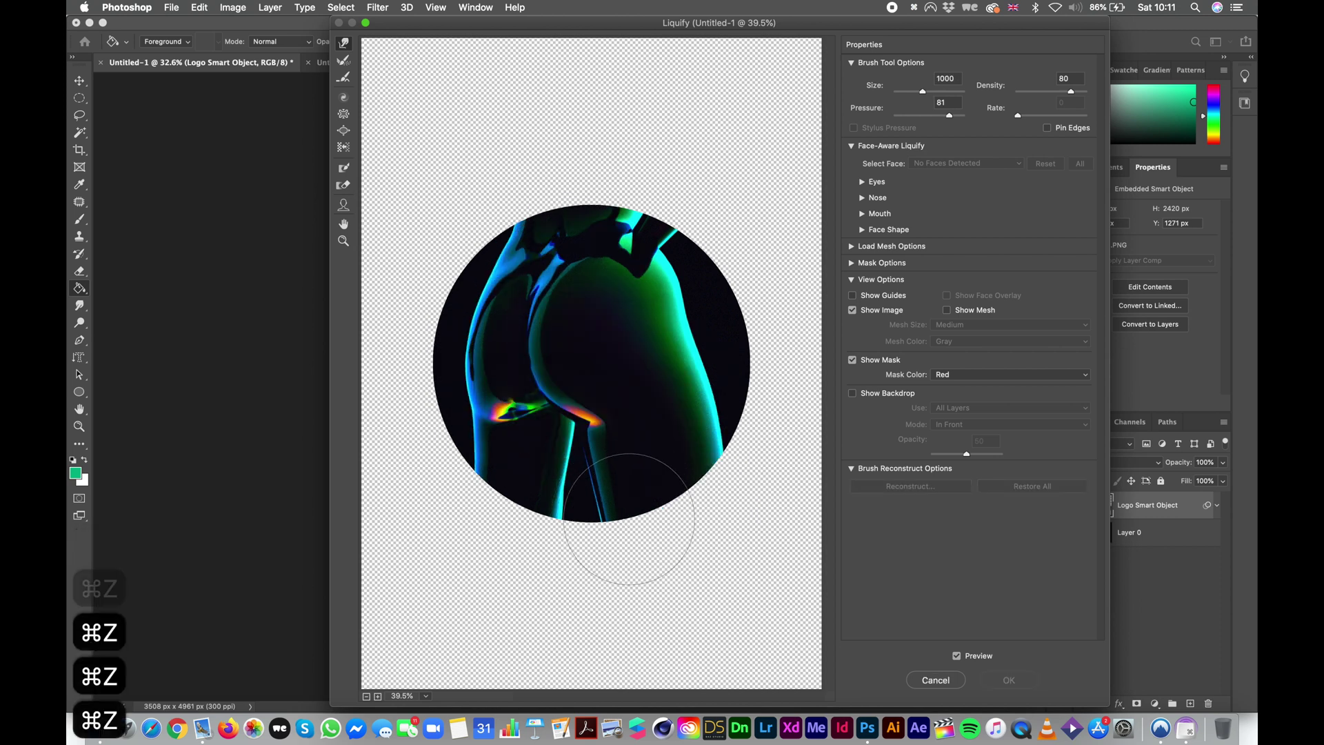
{"action": "mouse_move", "coordinate": [621, 531]}
{"action": "left_mouse_down"}
{"action": "mouse_move", "coordinate": [663, 324]}
{"action": "mouse_move", "coordinate": [380, 233]}
{"action": "mouse_move", "coordinate": [701, 178]}
{"action": "mouse_move", "coordinate": [606, 60]}
{"action": "mouse_move", "coordinate": [718, 133]}
{"action": "mouse_move", "coordinate": [502, 347]}
{"action": "mouse_move", "coordinate": [414, 179]}
{"action": "mouse_move", "coordinate": [497, 386]}
{"action": "mouse_move", "coordinate": [676, 141]}
{"action": "mouse_move", "coordinate": [690, 290]}
{"action": "mouse_move", "coordinate": [551, 262]}
{"action": "mouse_move", "coordinate": [600, 331]}
{"action": "mouse_move", "coordinate": [645, 355]}
{"action": "left_mouse_up"}
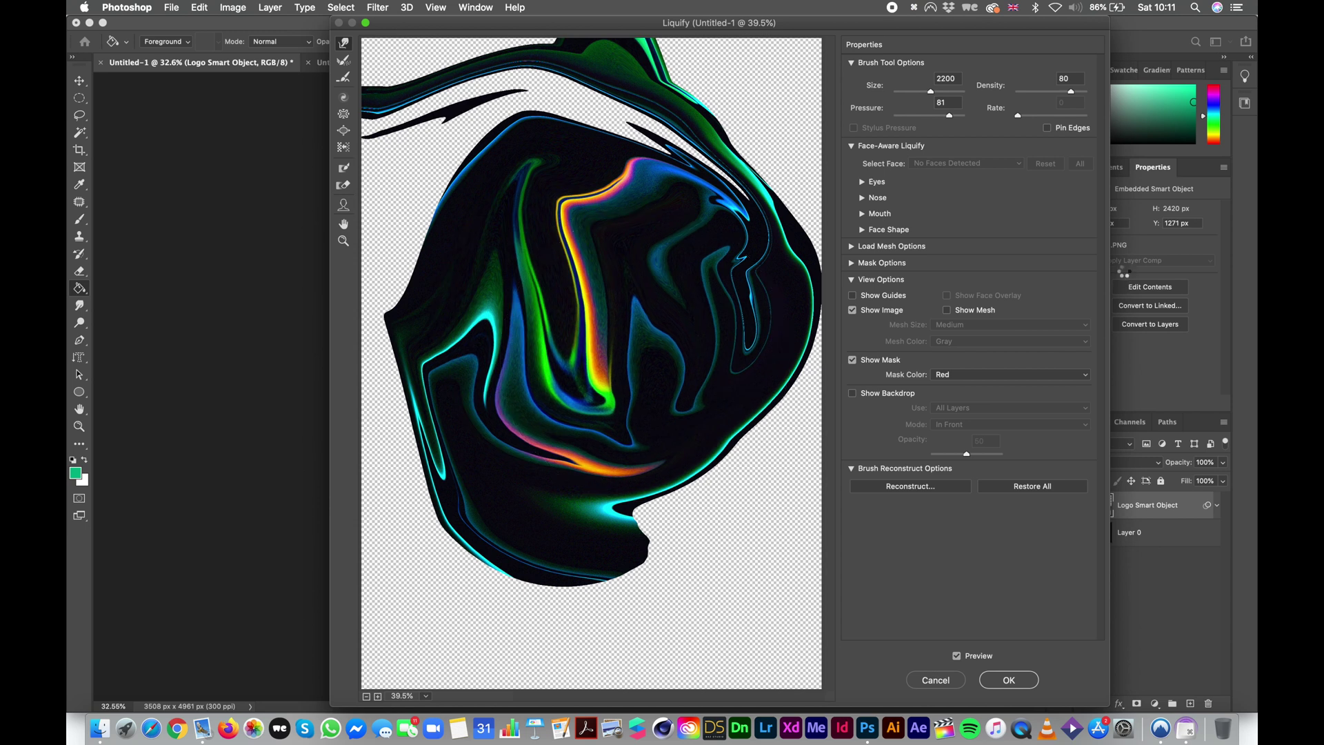
{"action": "key", "text": "Return"}
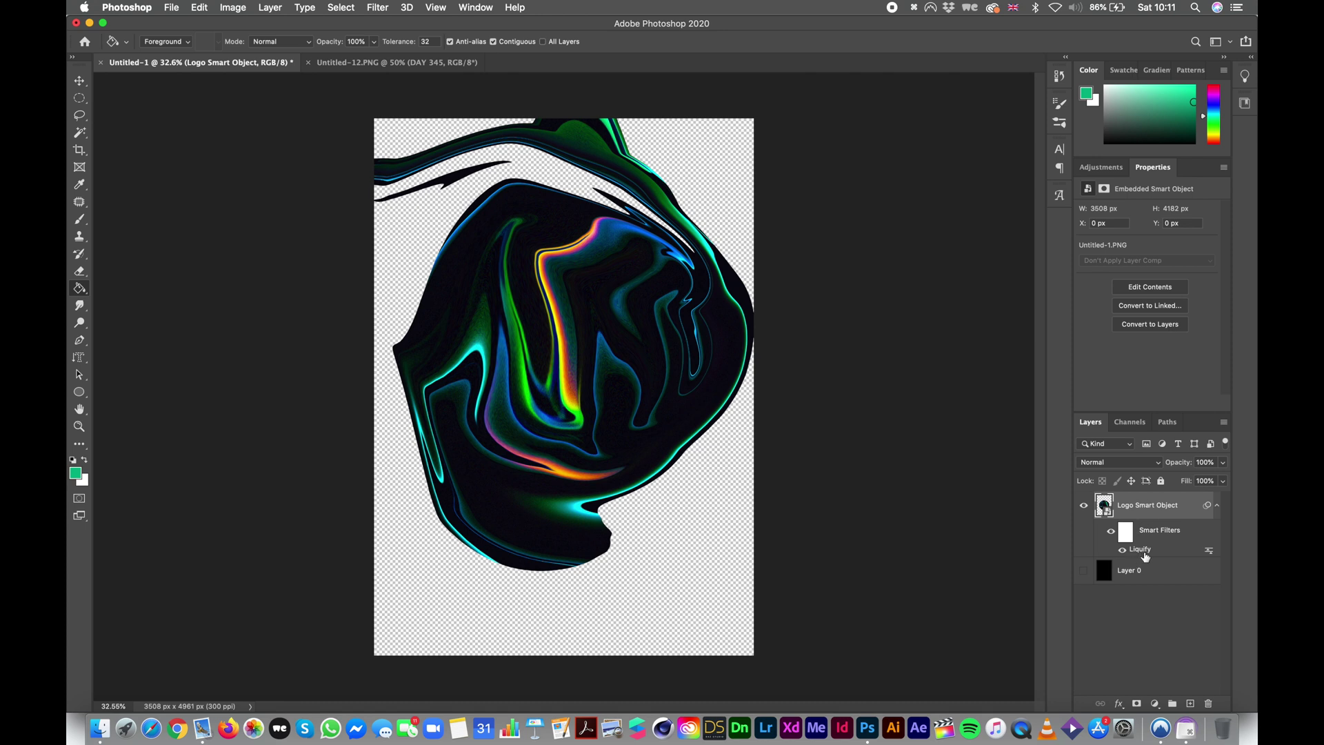
Step: Add a Gaussian Blur smart filter with a radius of about 27.5 pixels to the blob
{"action": "left_click", "coordinate": [378, 7]}
{"action": "mouse_move", "coordinate": [467, 217]}
{"action": "mouse_move", "coordinate": [434, 166]}
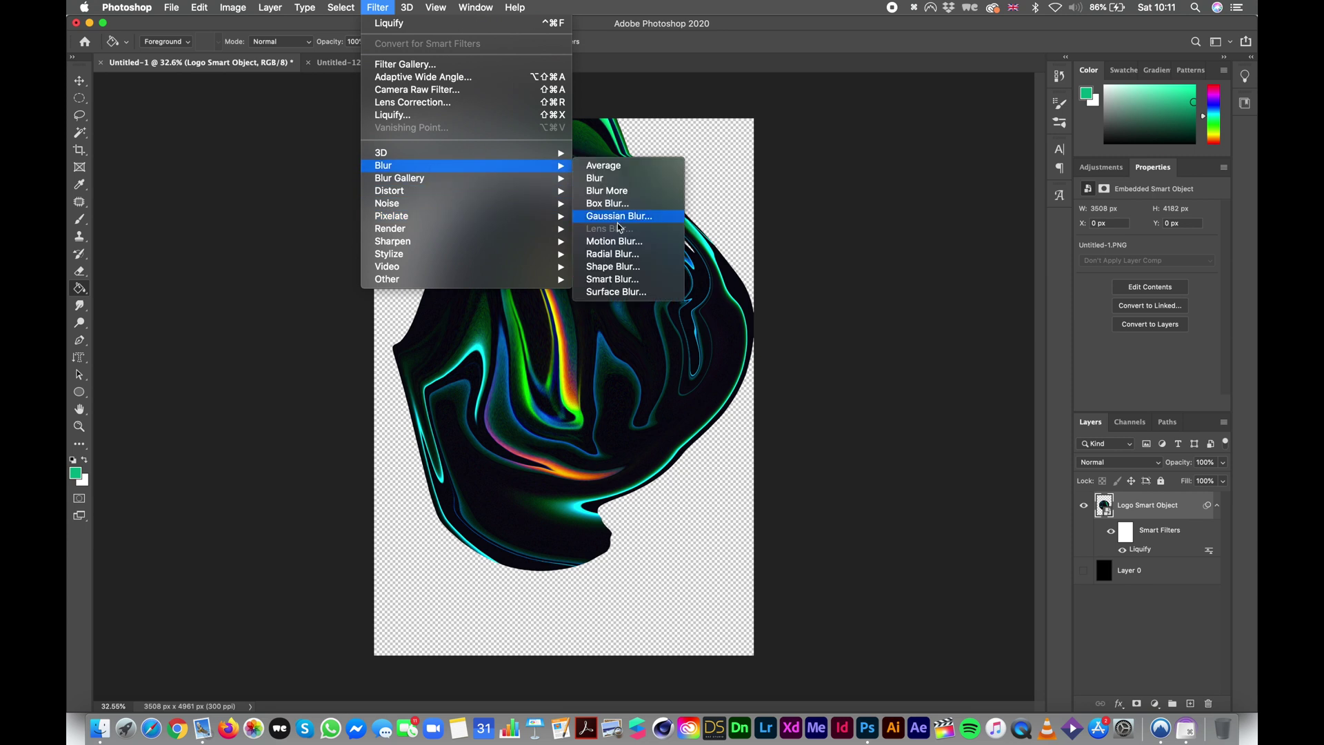
{"action": "mouse_move", "coordinate": [554, 178]}
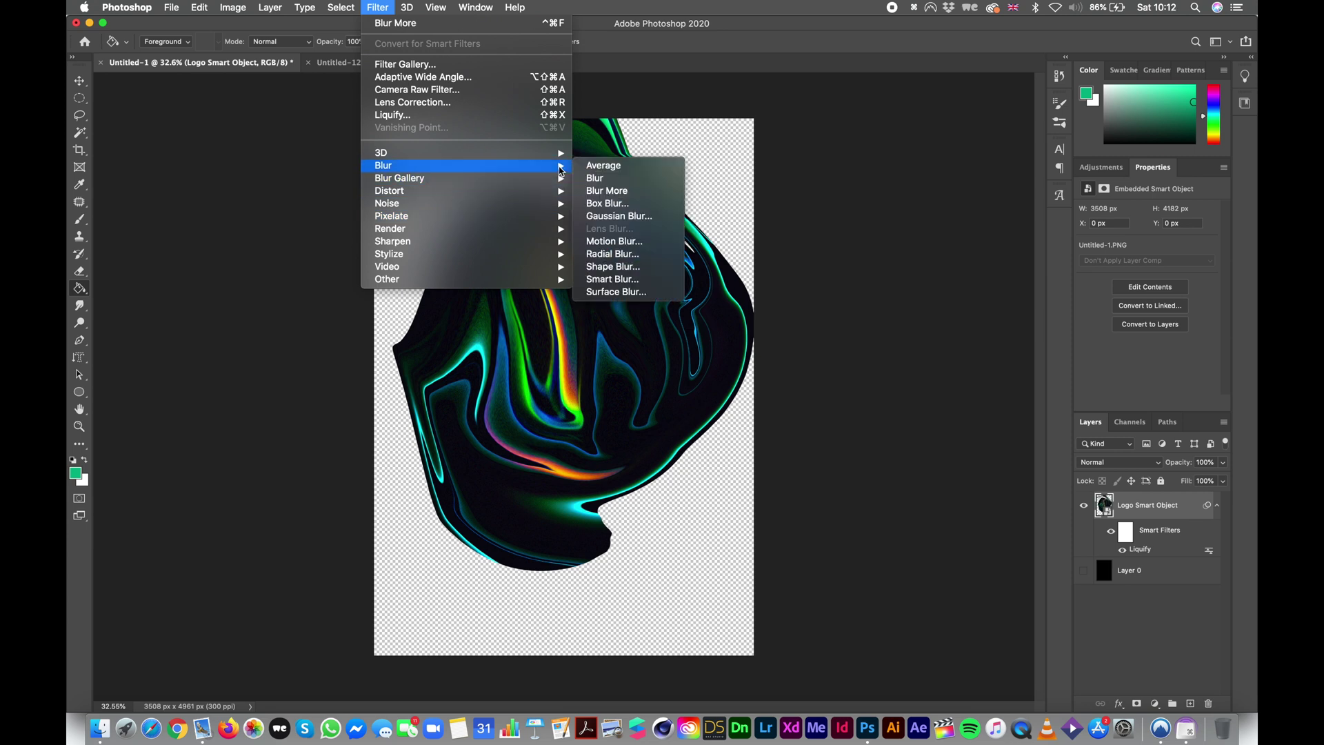
{"action": "left_click", "coordinate": [614, 216]}
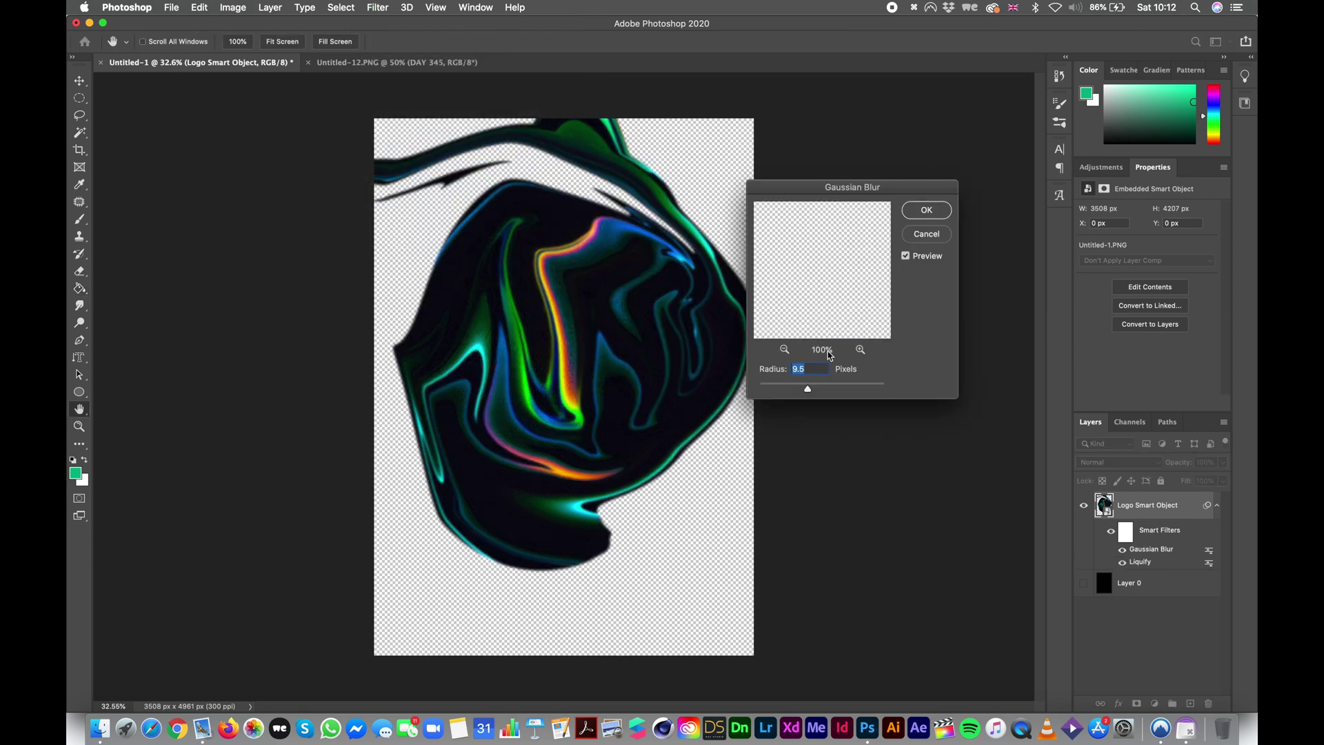
{"action": "left_click_drag", "start_coordinate": [808, 389], "coordinate": [816, 391]}
{"action": "left_click", "coordinate": [926, 210]}
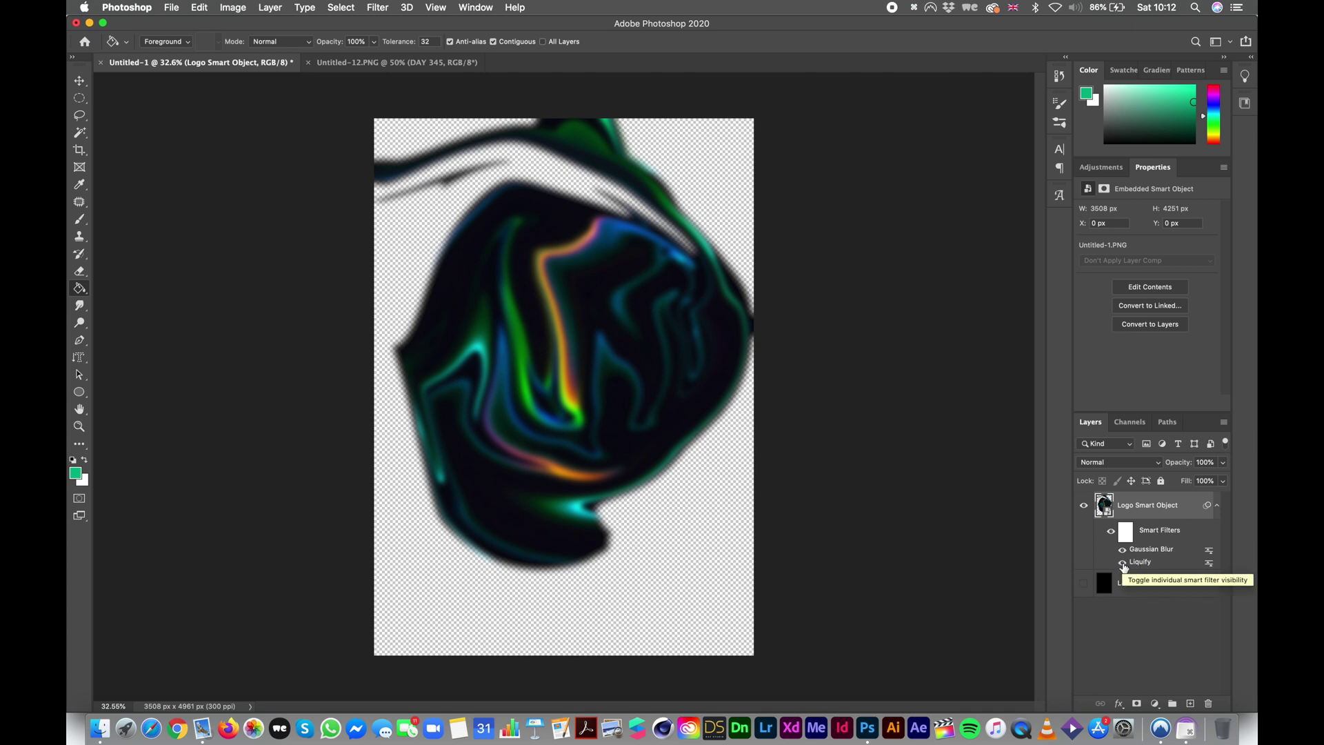
{"action": "left_click", "coordinate": [1123, 563]}
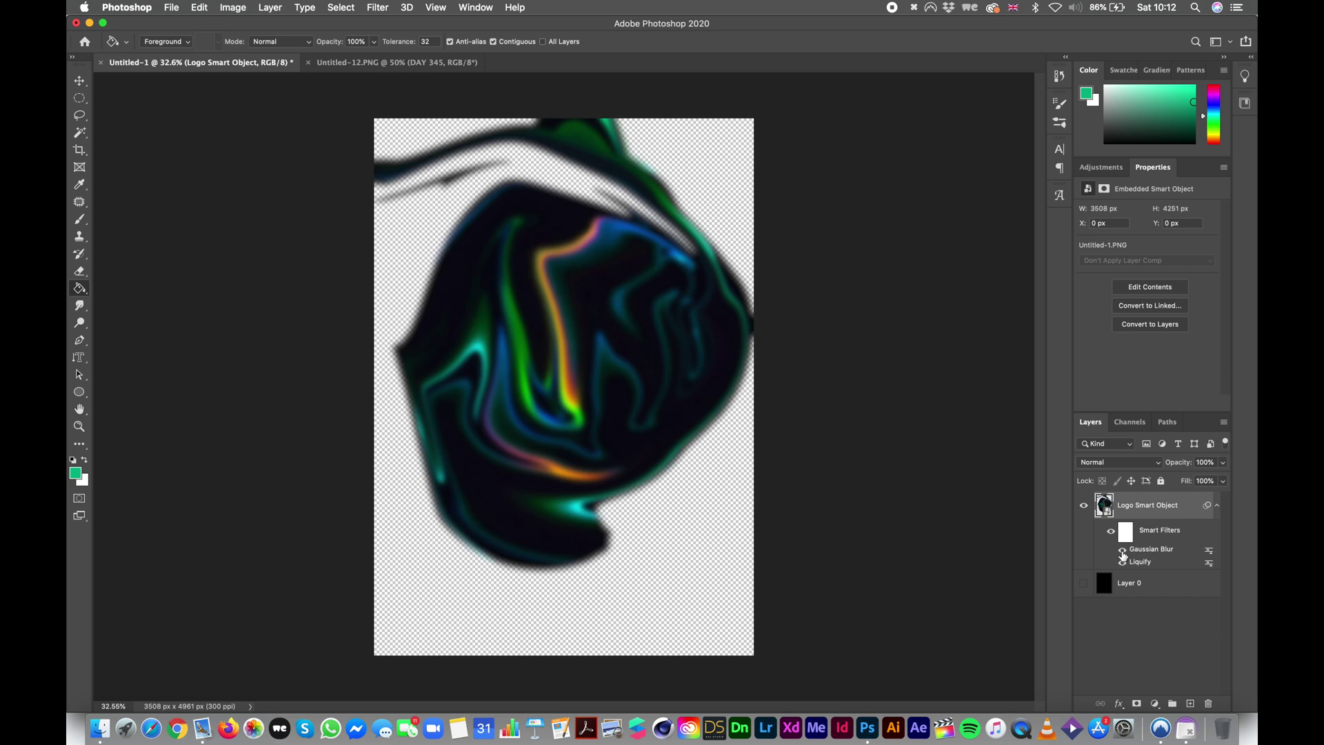
Step: Compare the blob with Gaussian Blur off and on, then delete that smart filter
{"action": "left_click", "coordinate": [1122, 552]}
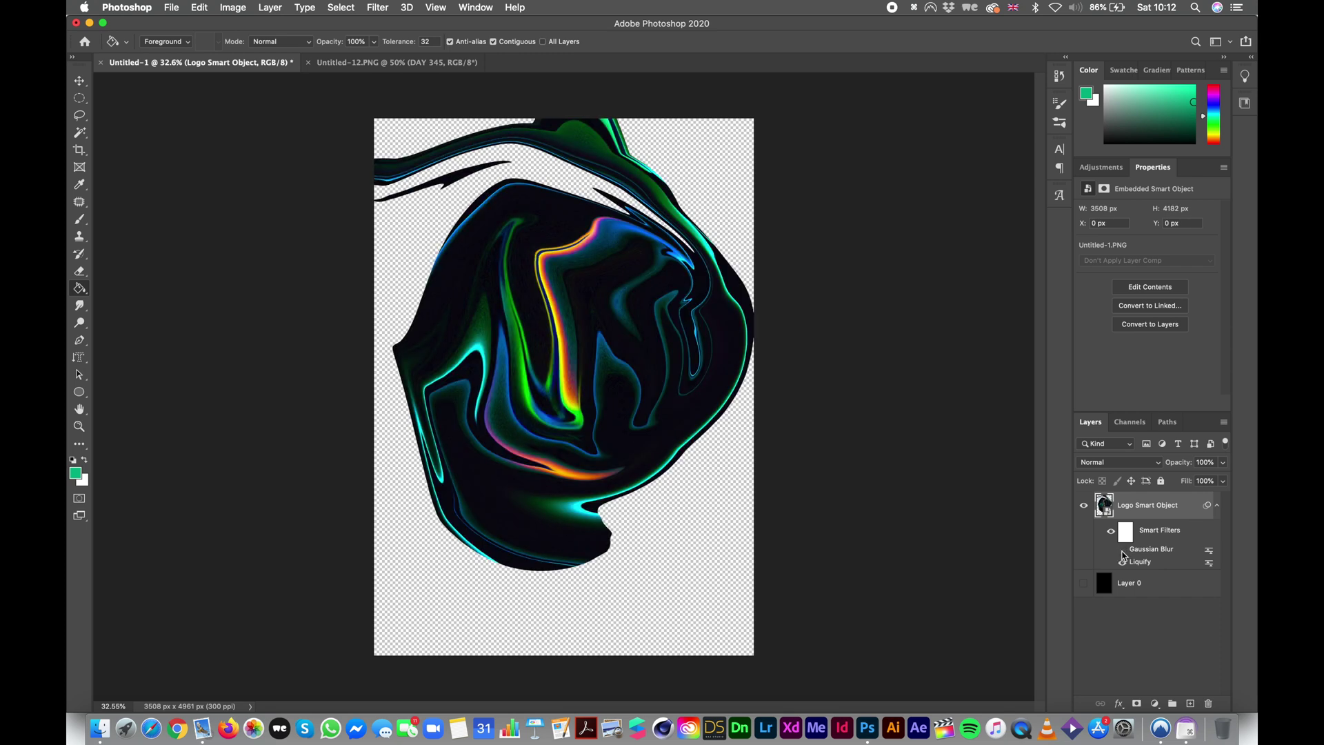
{"action": "left_click", "coordinate": [1122, 550]}
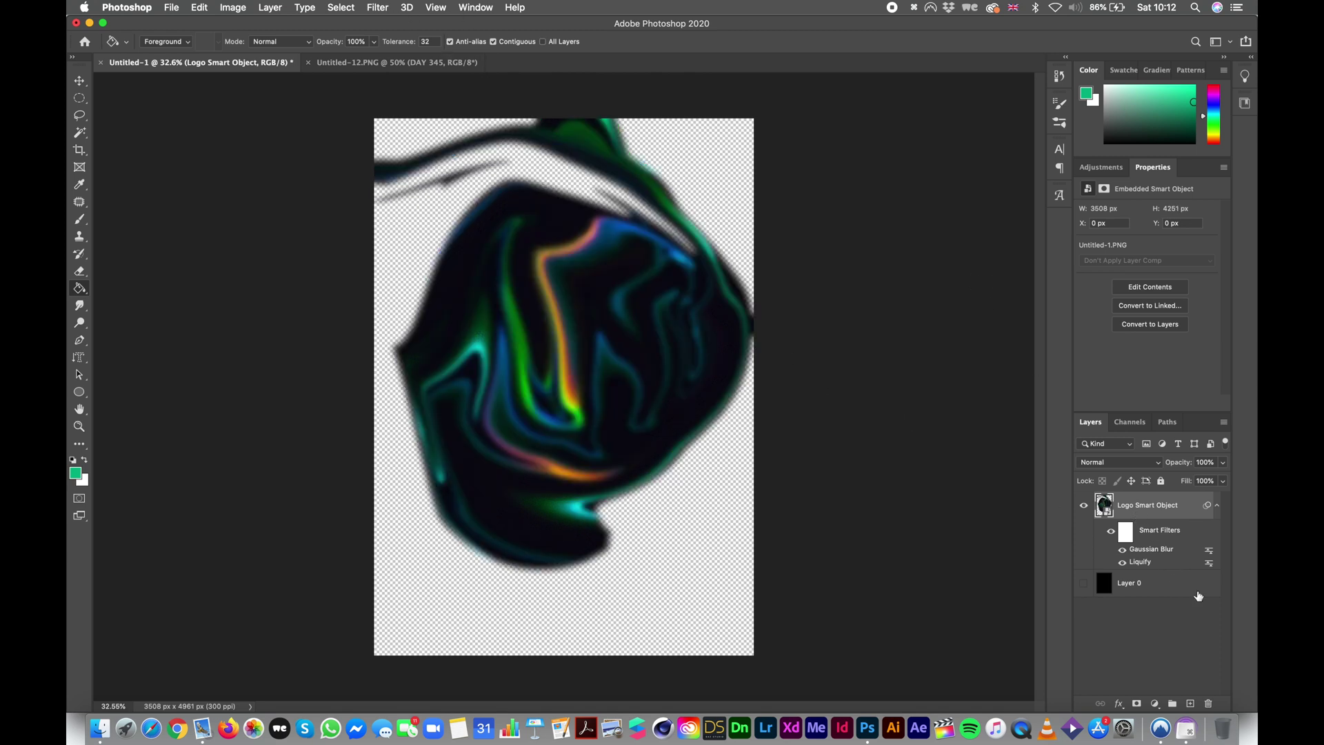
{"action": "right_click", "coordinate": [1145, 551]}
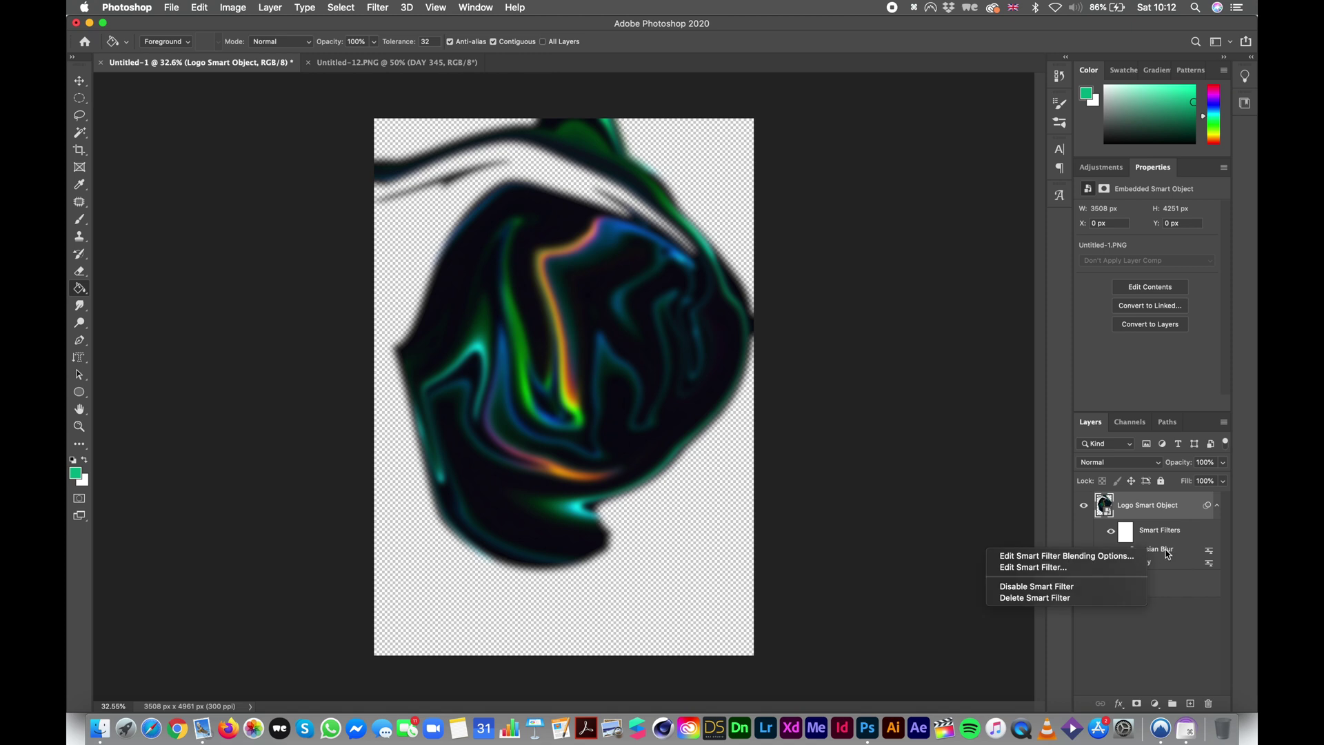
{"action": "left_click", "coordinate": [1169, 552]}
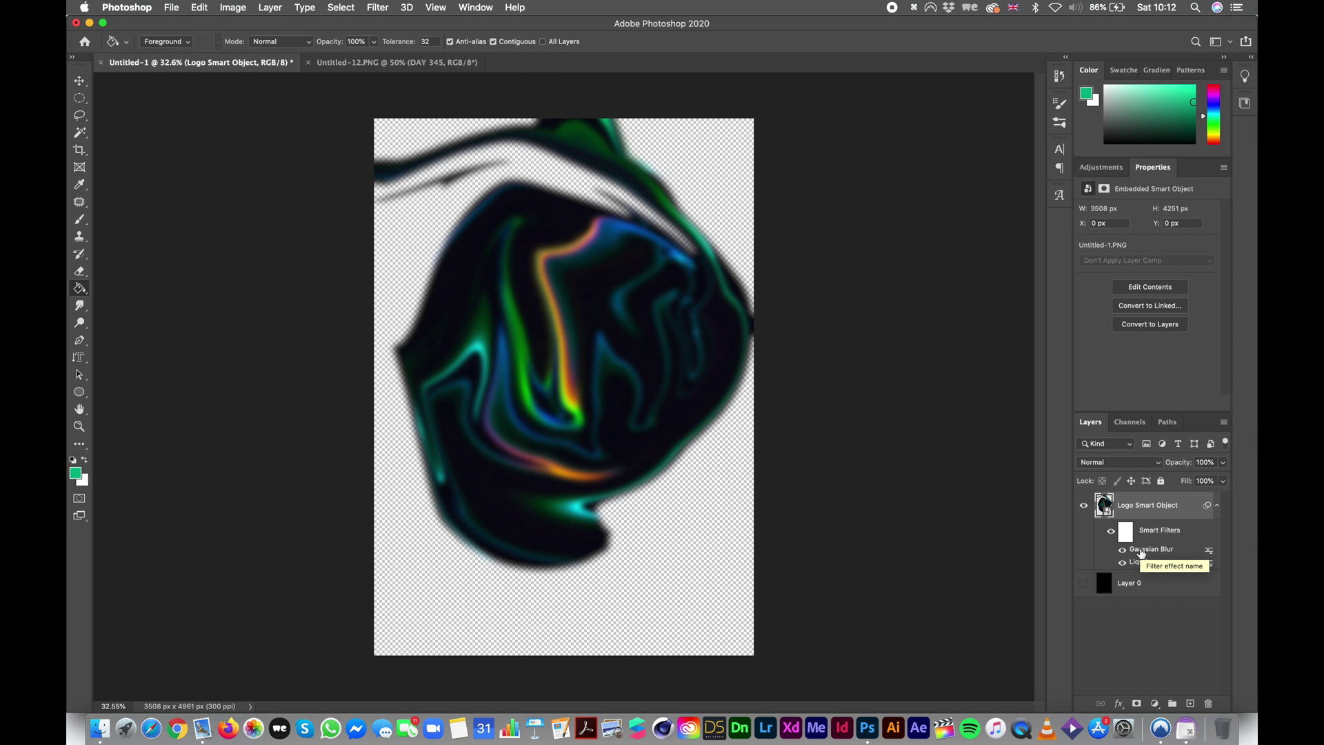
{"action": "right_click", "coordinate": [1141, 552]}
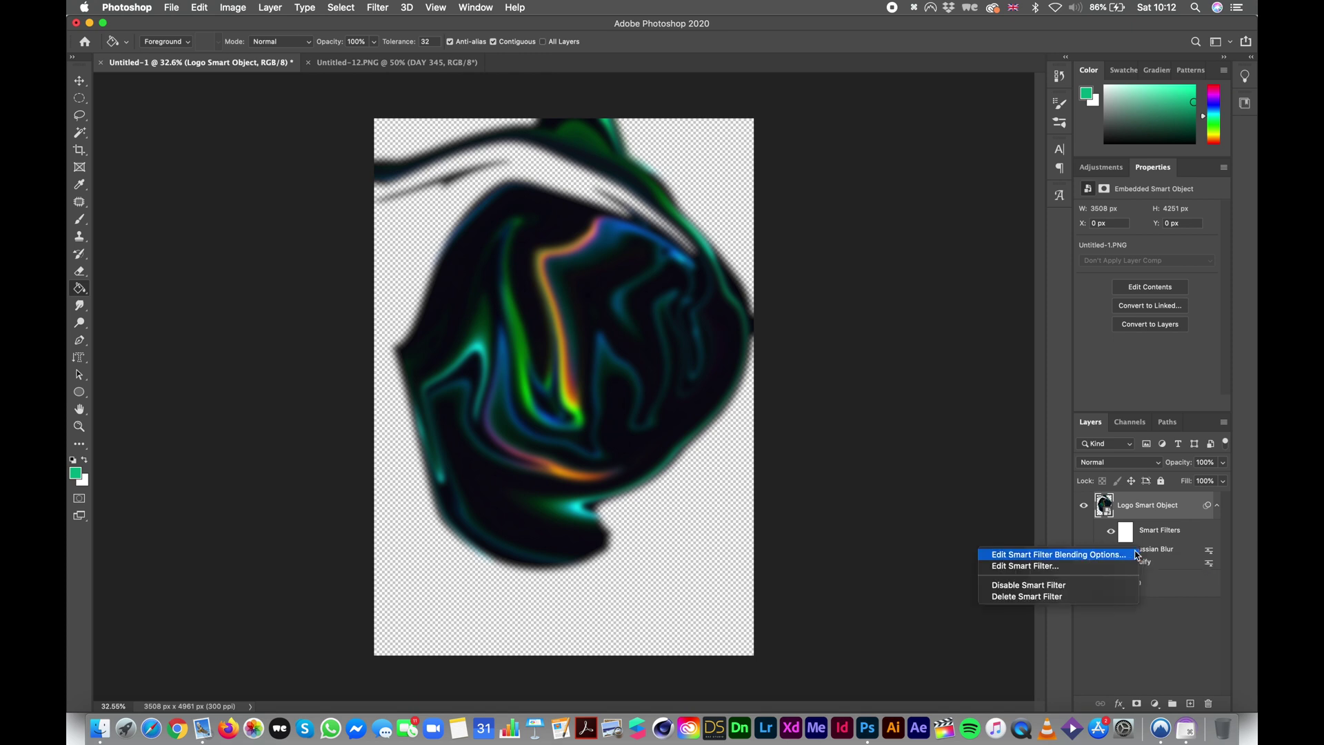
{"action": "left_click", "coordinate": [1092, 597]}
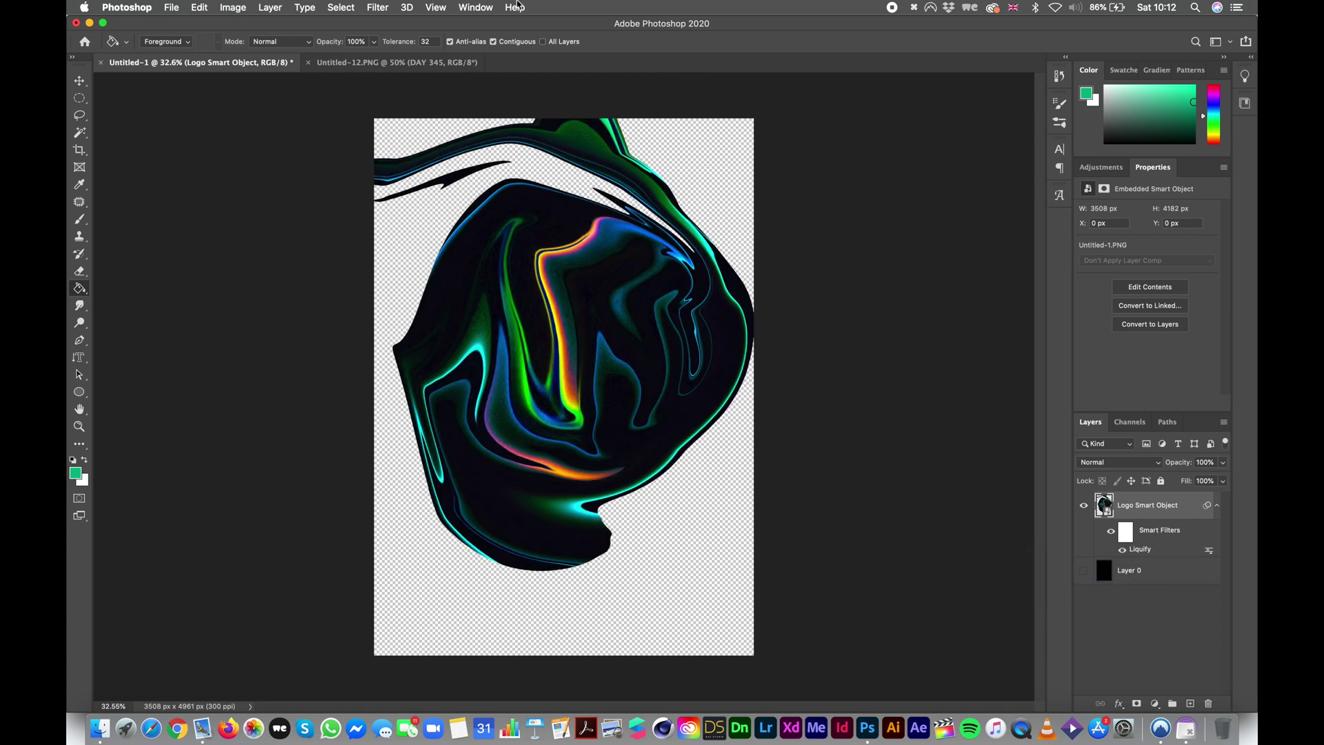
Step: Apply an Add Noise smart filter at about 12% to the liquified blob
{"action": "left_click", "coordinate": [378, 7]}
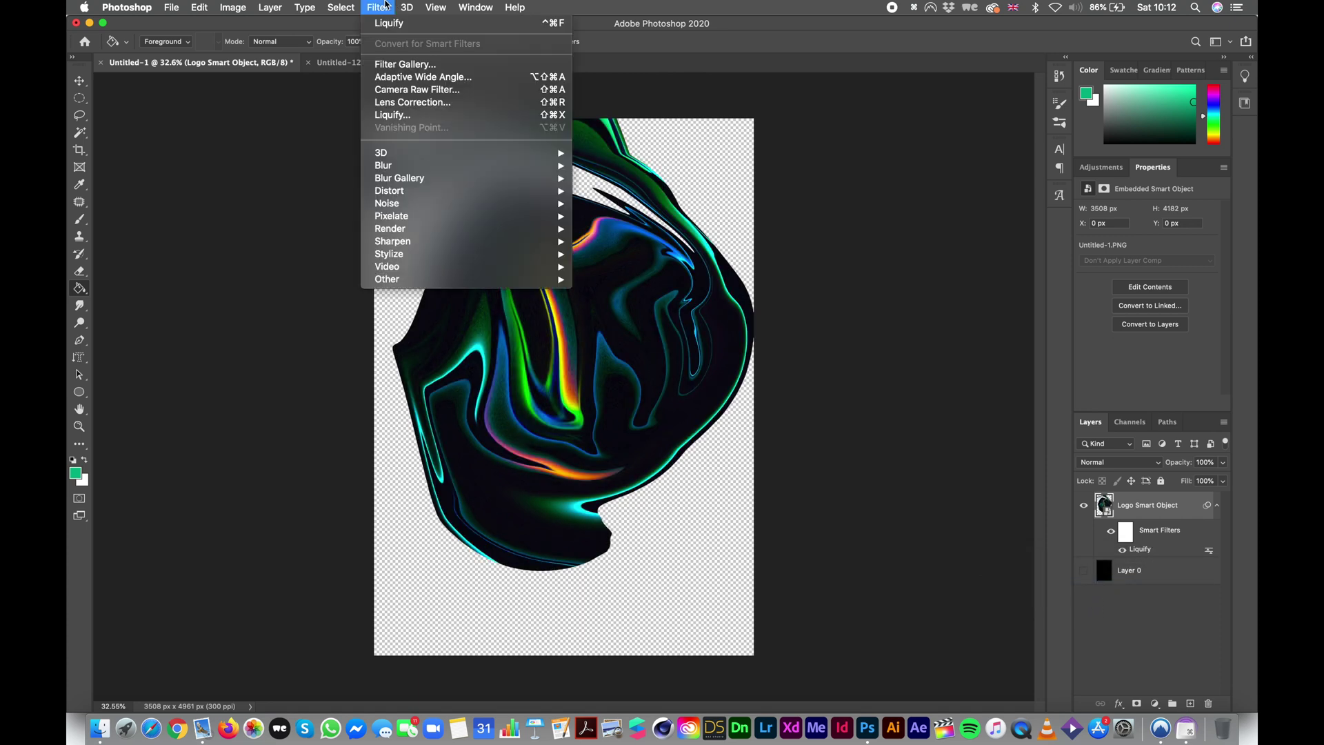
{"action": "mouse_move", "coordinate": [429, 206]}
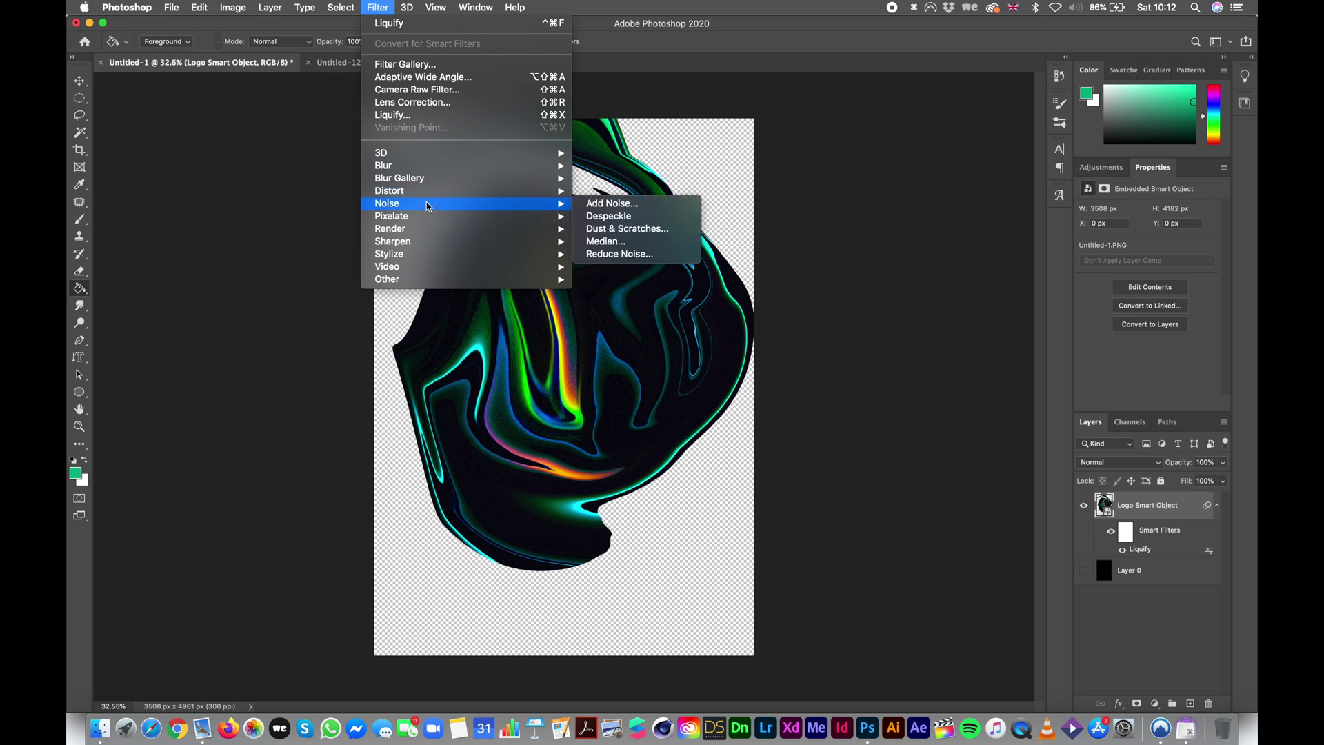
{"action": "left_click", "coordinate": [602, 204]}
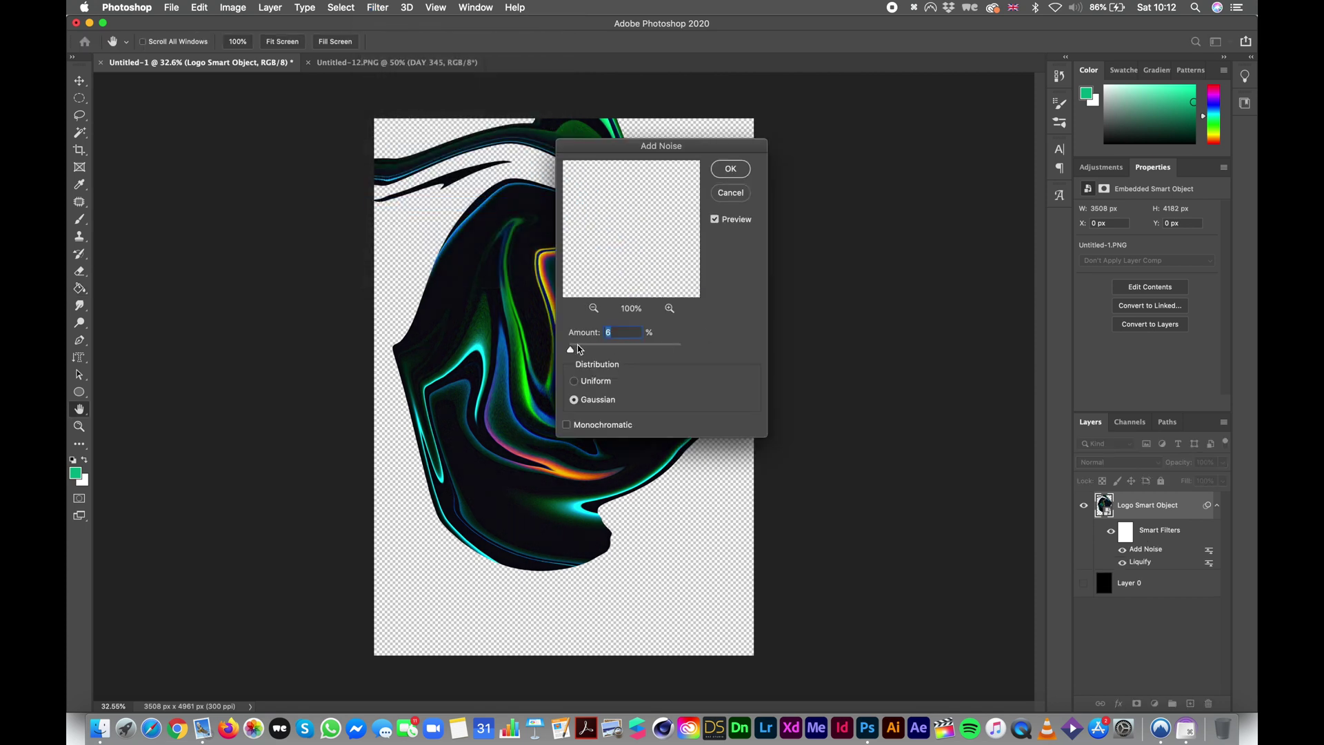
{"action": "left_click", "coordinate": [577, 348]}
{"action": "left_click_drag", "start_coordinate": [577, 349], "coordinate": [573, 348]}
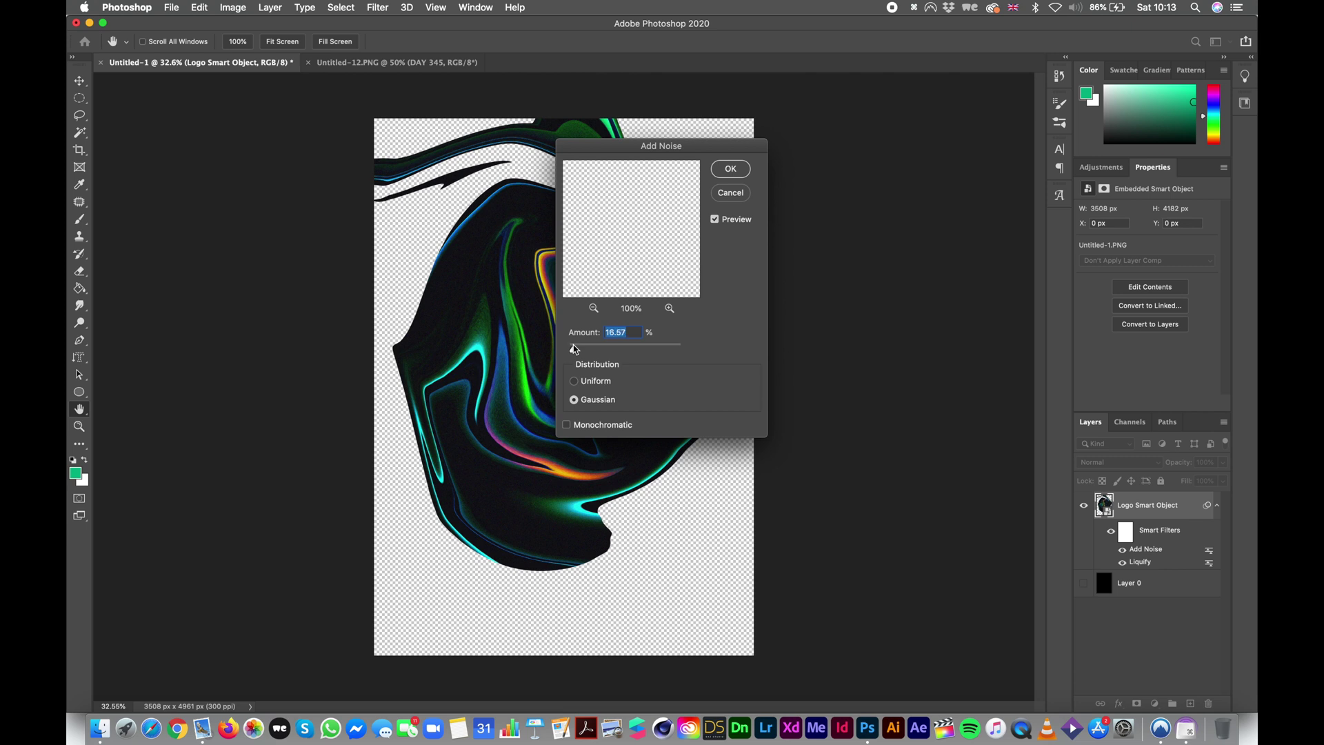
{"action": "left_click", "coordinate": [731, 170]}
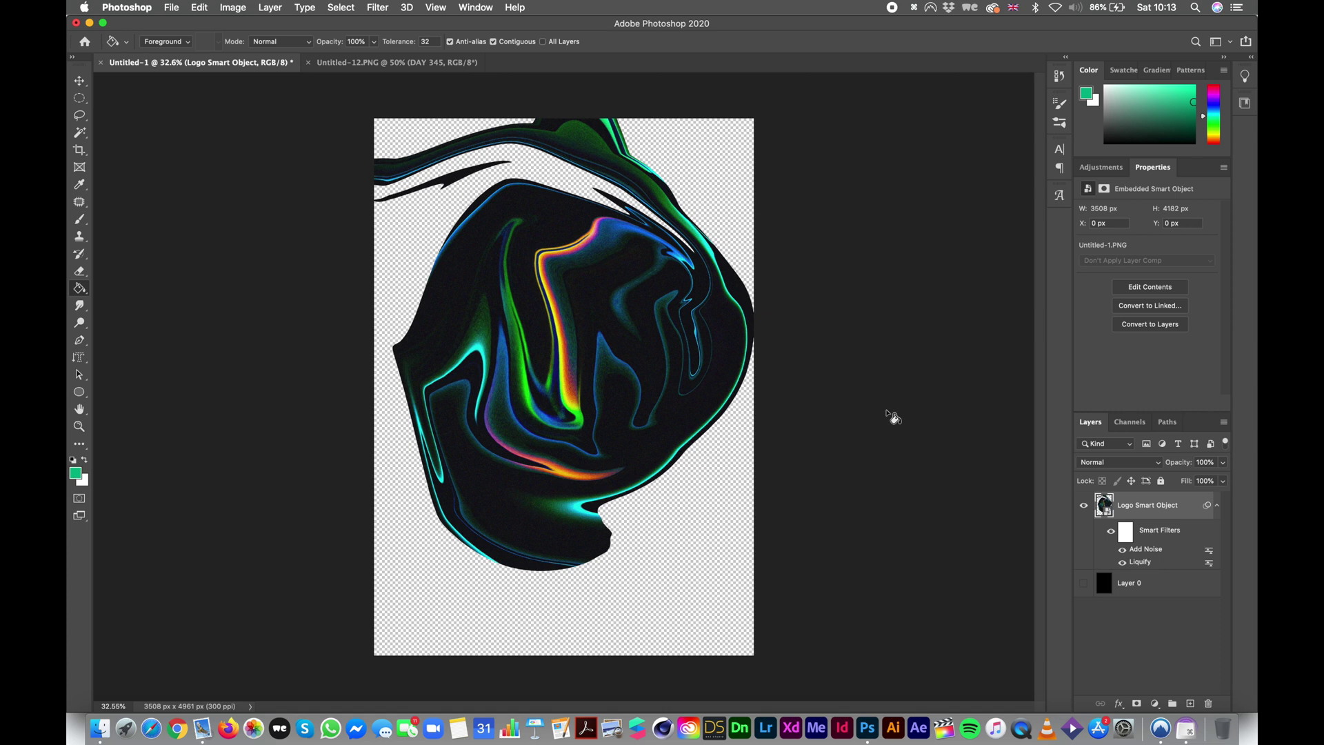
Step: Add a 26.1-pixel Gaussian Blur and move Add Noise above it in the filter stack
{"action": "left_click", "coordinate": [379, 8]}
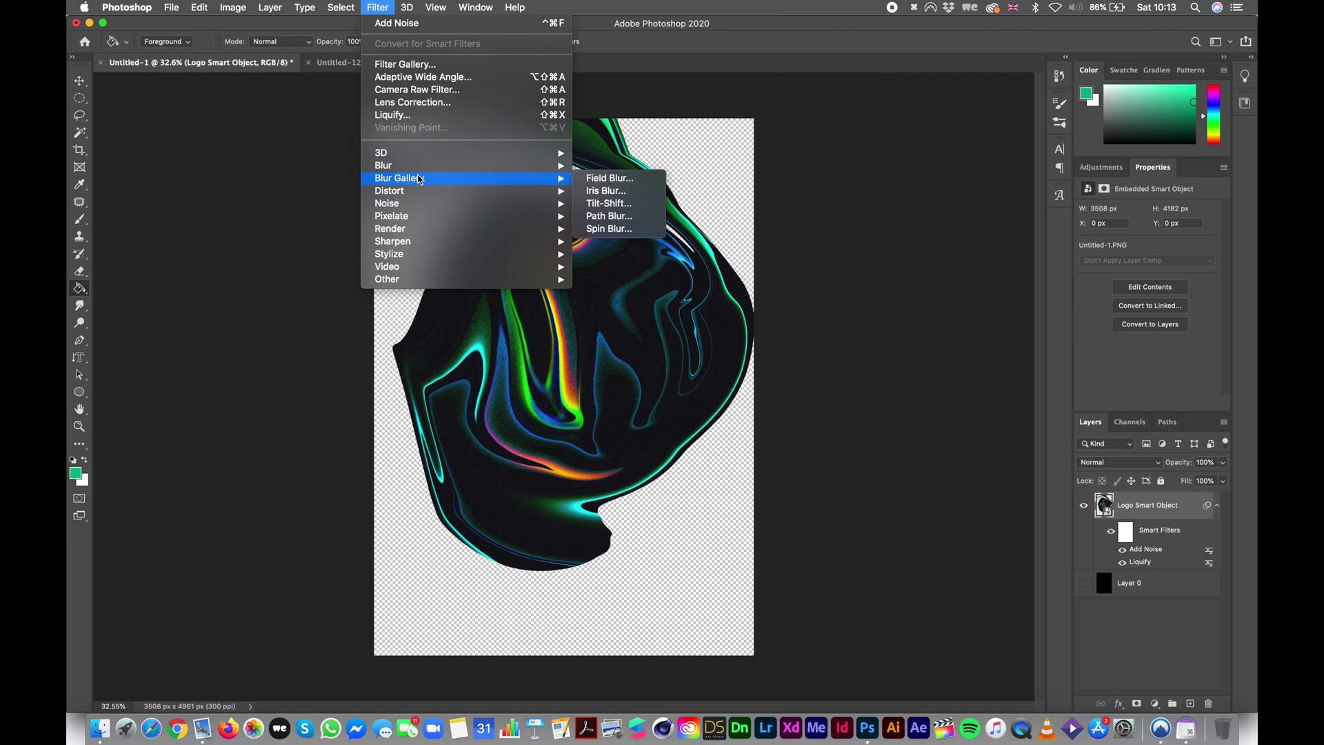
{"action": "mouse_move", "coordinate": [418, 167]}
{"action": "left_click", "coordinate": [607, 216]}
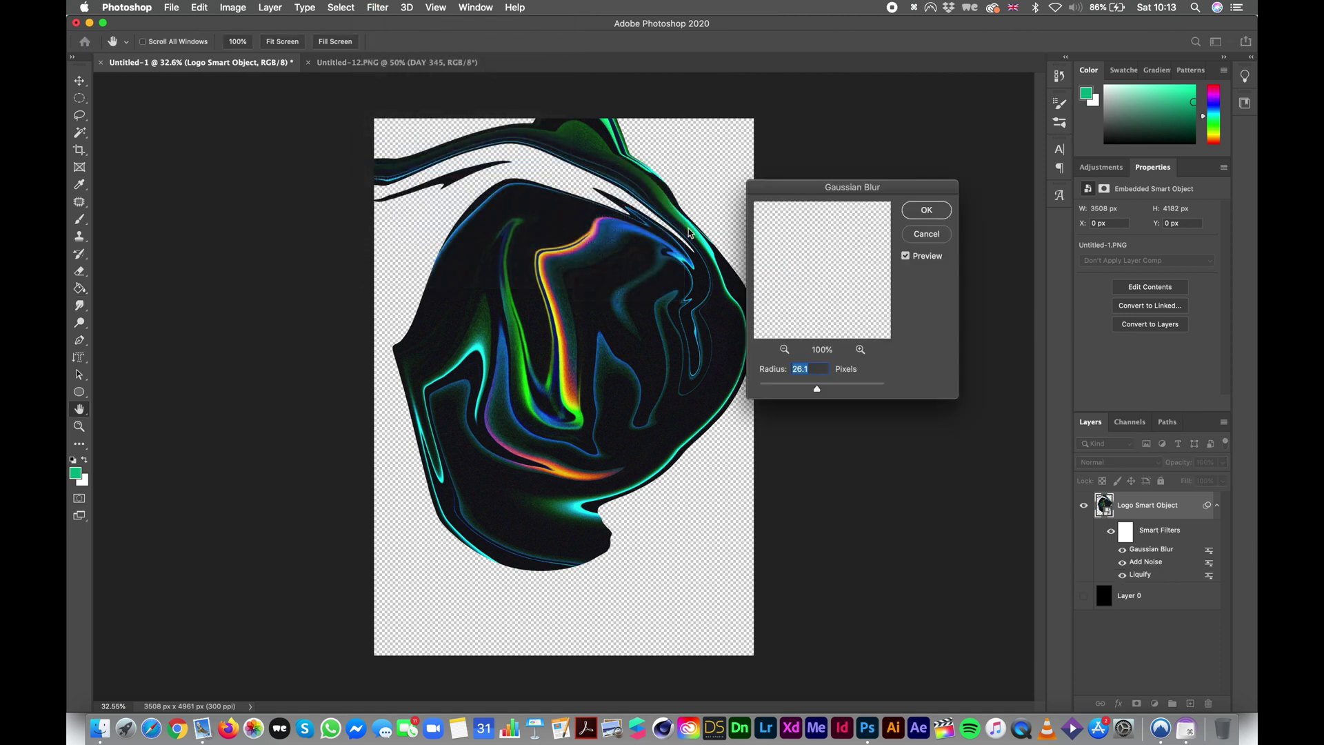
{"action": "left_click", "coordinate": [918, 222]}
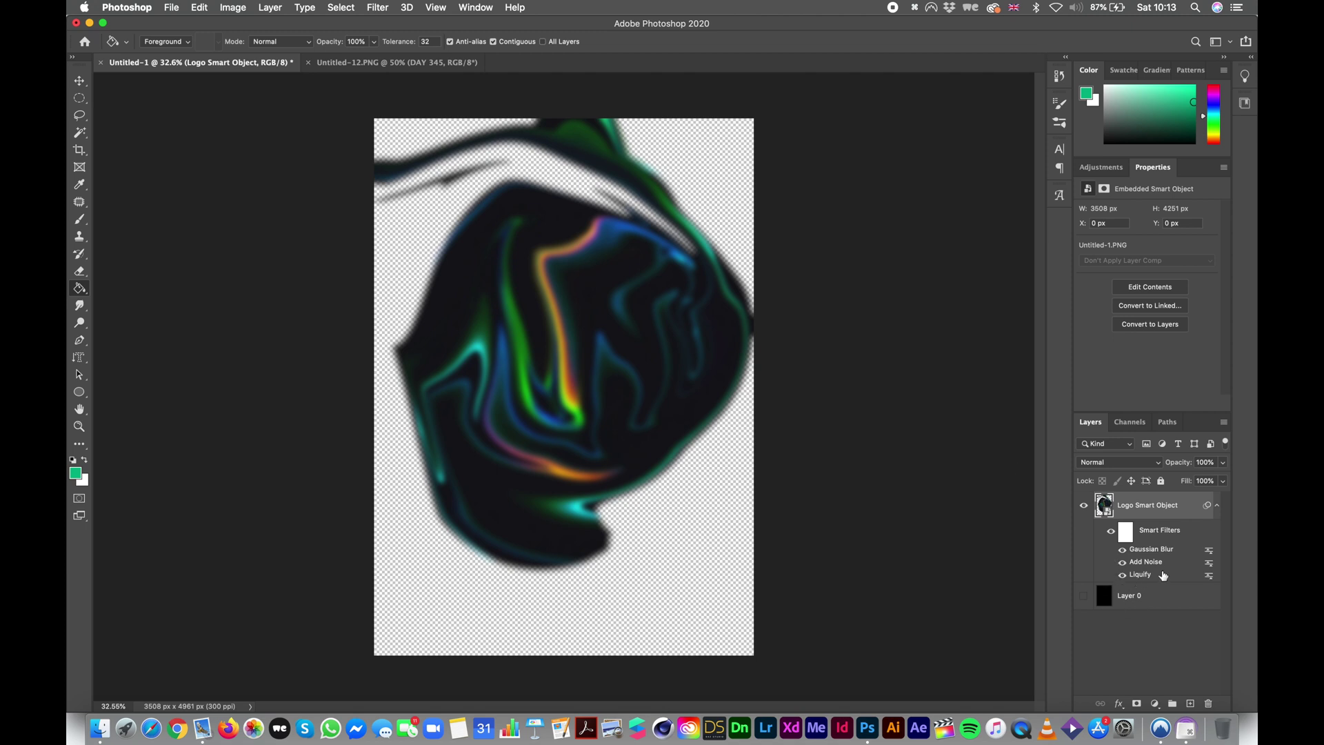
{"action": "left_click_drag", "start_coordinate": [1158, 566], "coordinate": [1164, 538]}
{"action": "scroll", "coordinate": [545, 399], "scroll_direction": "up", "scroll_amount": 1}
{"action": "scroll", "coordinate": [546, 398], "scroll_direction": "up", "scroll_amount": 10}
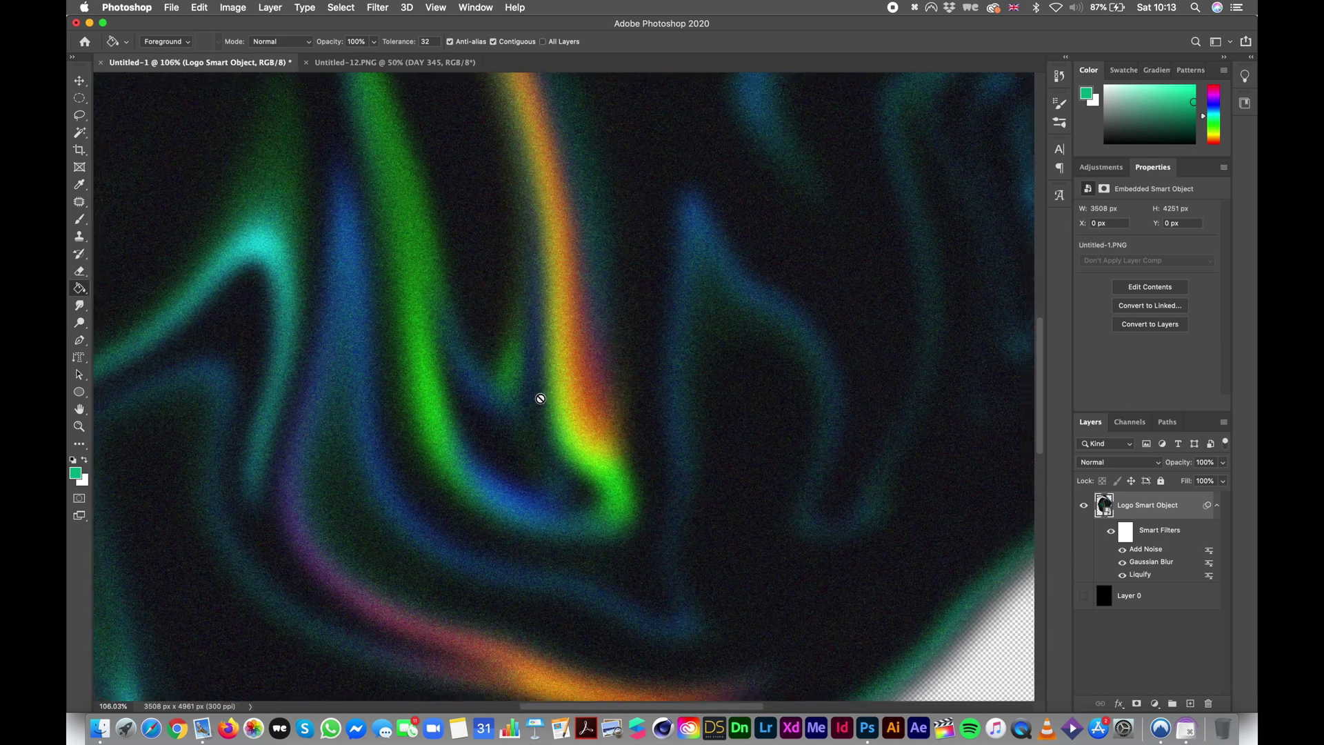
{"action": "scroll", "coordinate": [553, 425], "scroll_direction": "down", "scroll_amount": 7}
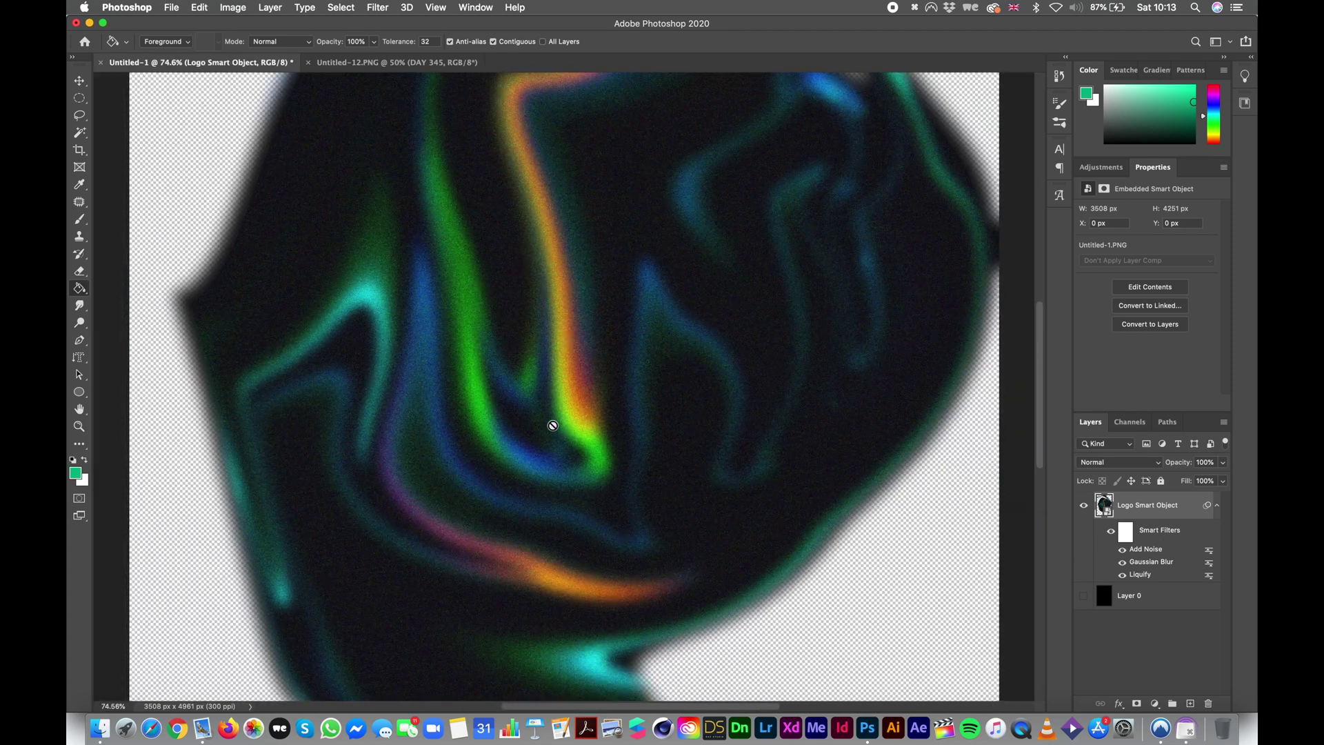
{"action": "scroll", "coordinate": [552, 426], "scroll_direction": "down", "scroll_amount": 3}
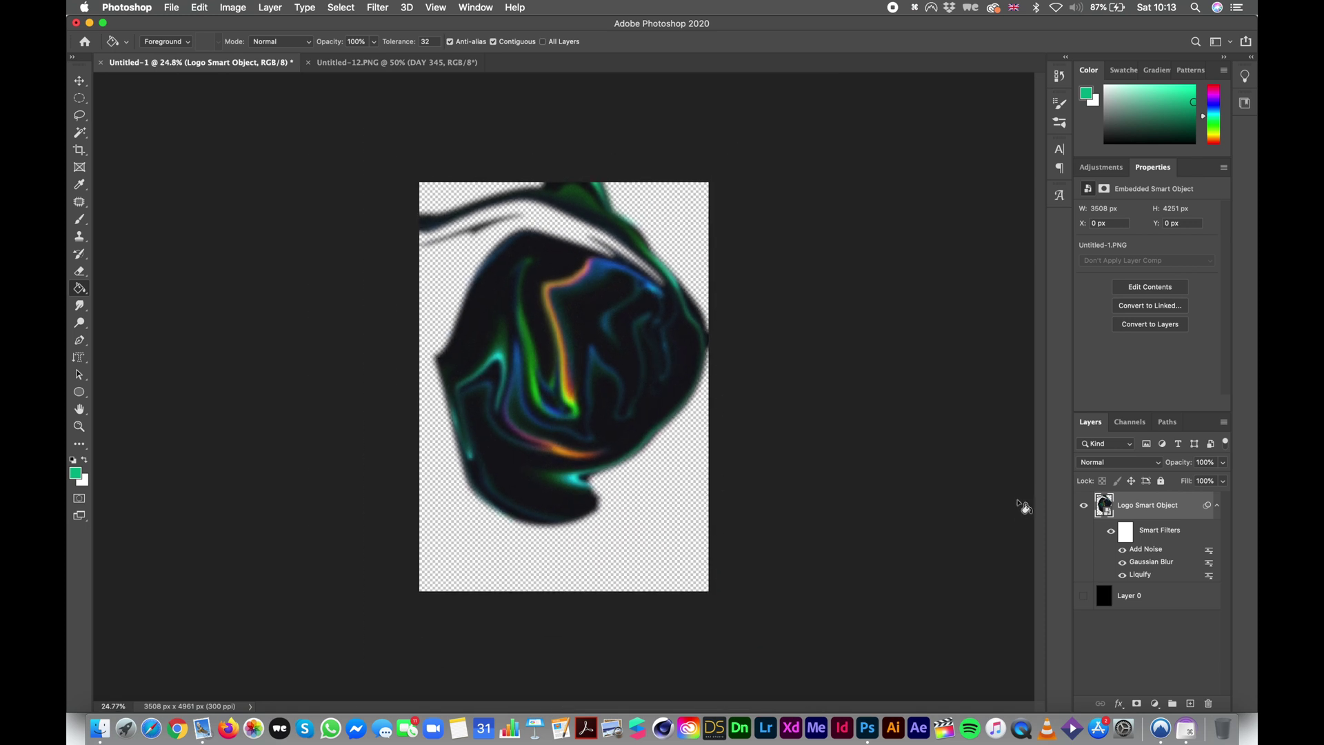
{"action": "key", "text": "super+t"}
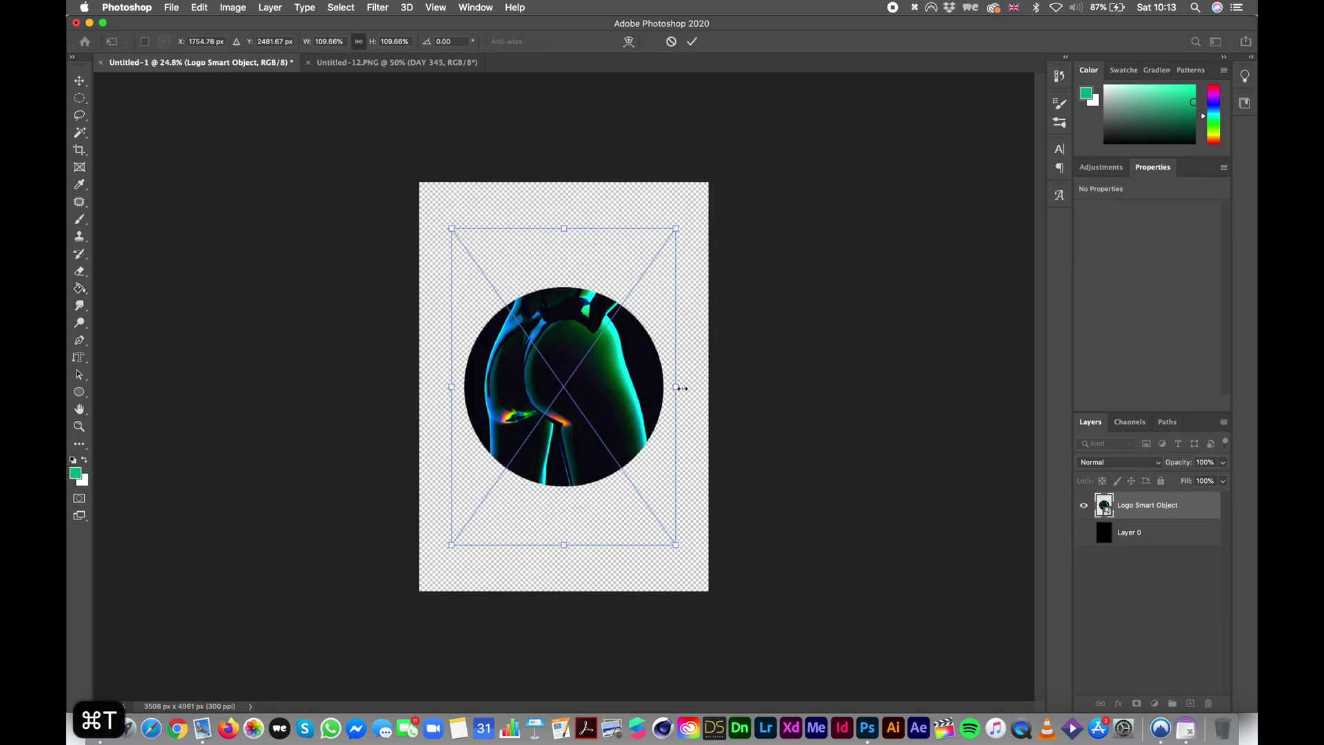
{"action": "key", "text": "super+z"}
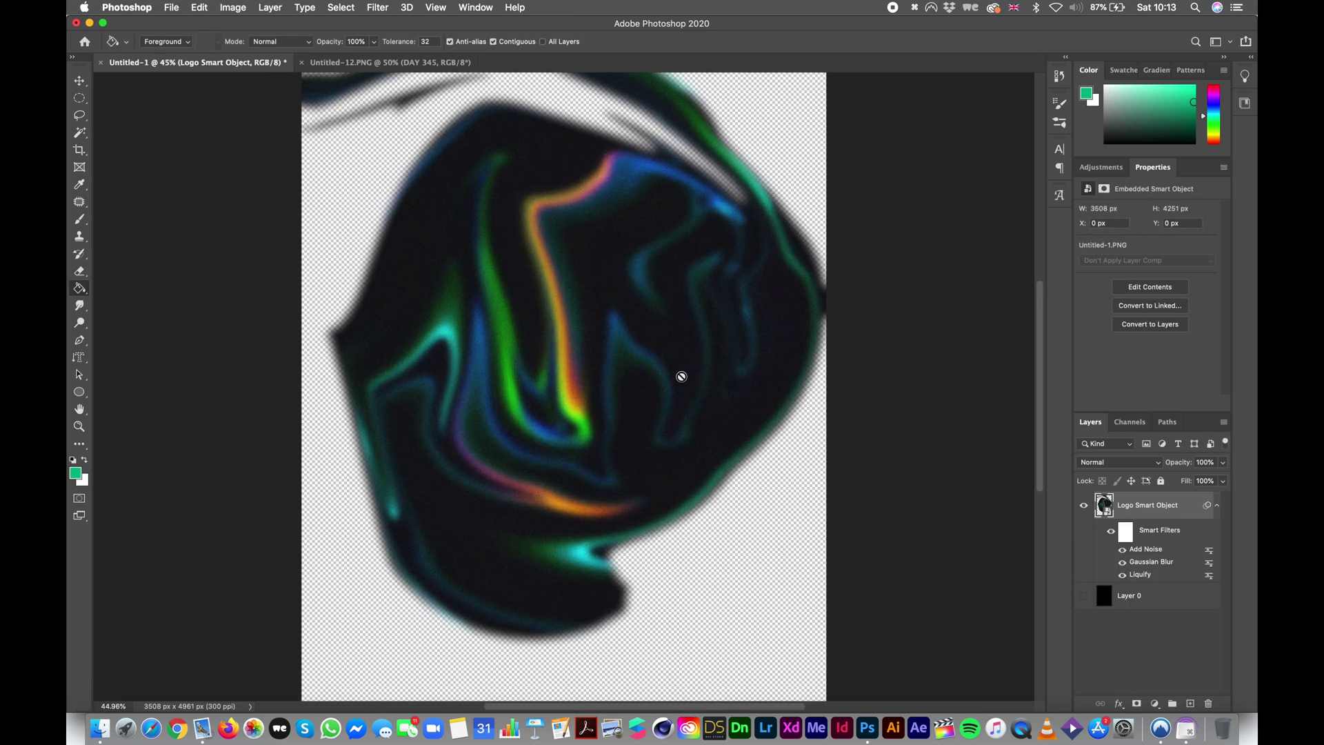
{"action": "scroll", "coordinate": [682, 376], "scroll_direction": "up", "scroll_amount": 1}
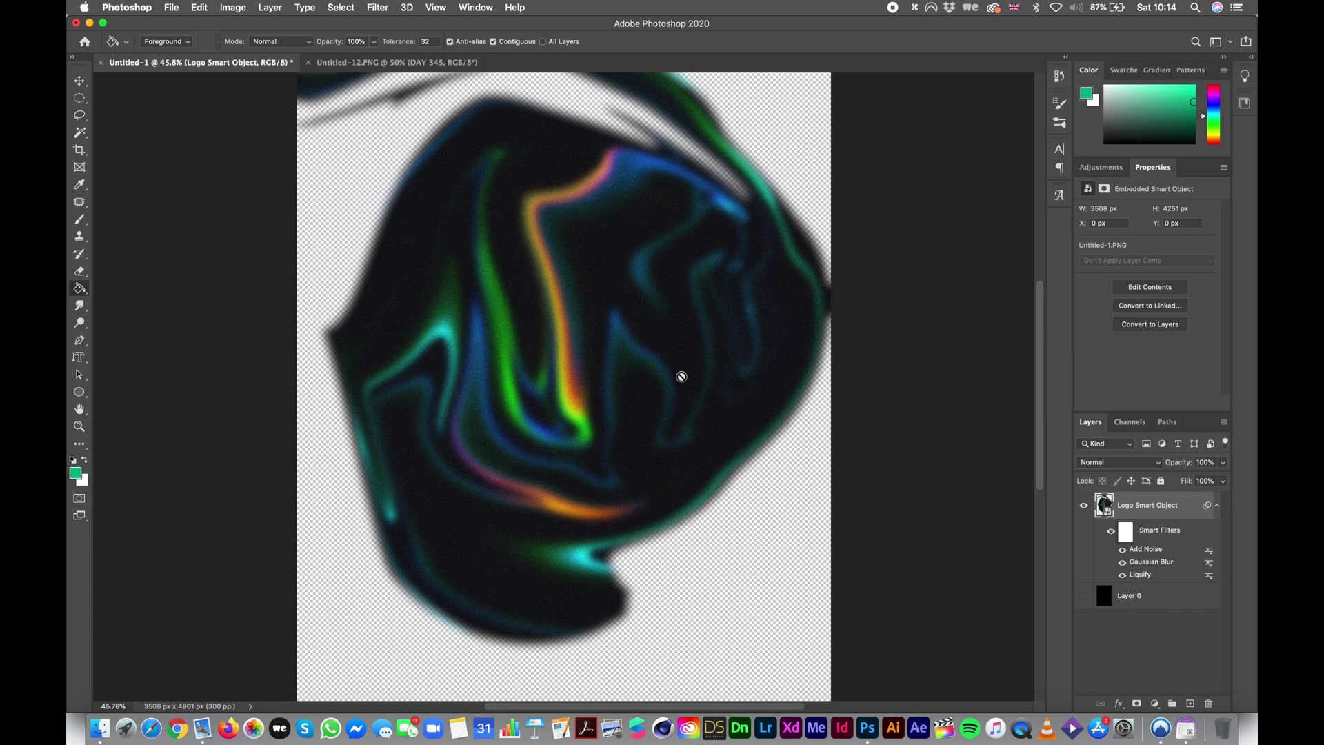
{"action": "scroll", "coordinate": [681, 376], "scroll_direction": "down", "scroll_amount": 3}
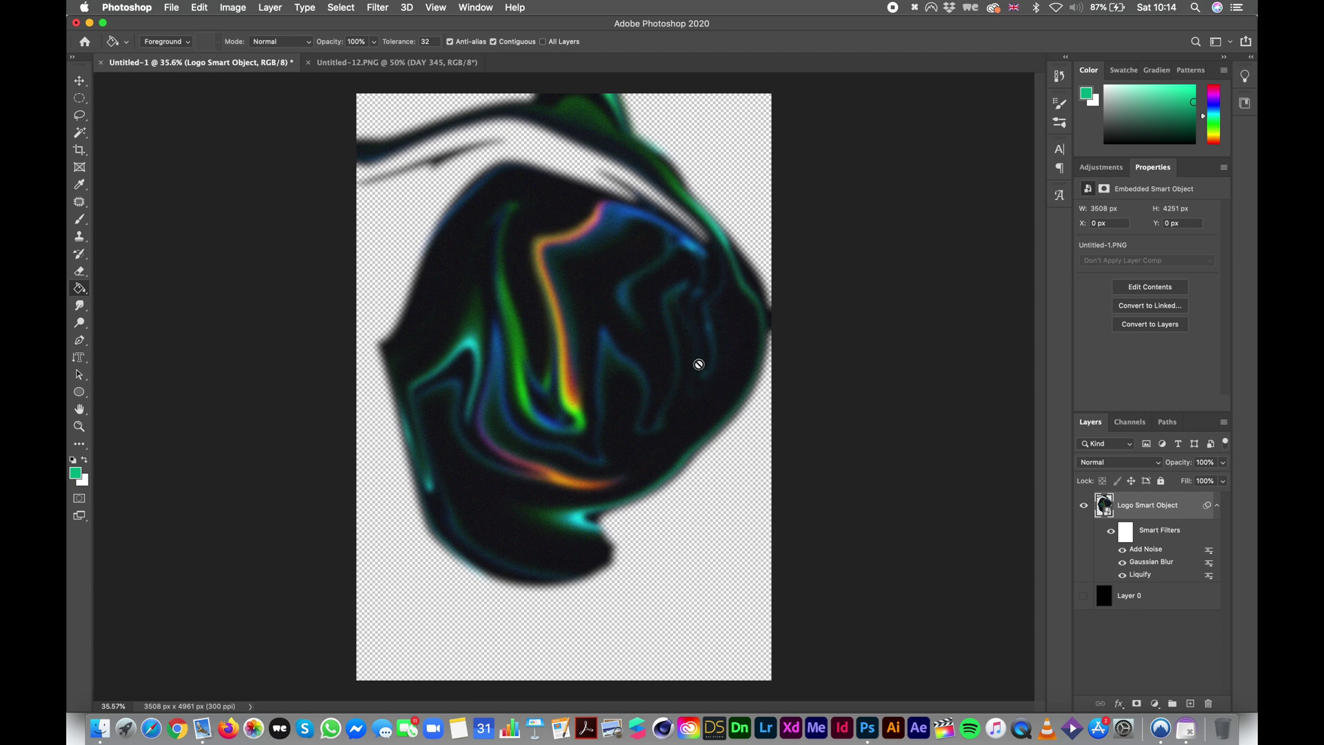
{"action": "key", "text": "super+t"}
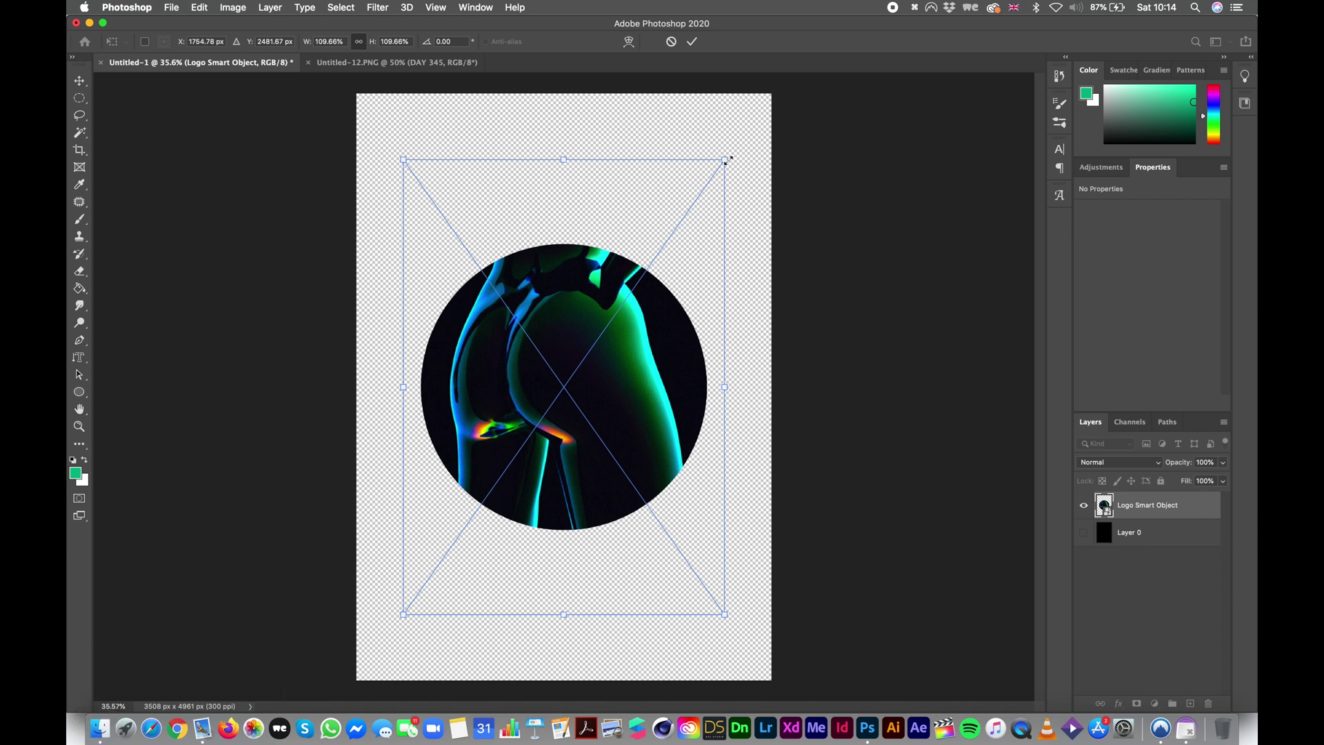
{"action": "left_click_drag", "start_coordinate": [729, 161], "coordinate": [896, 42]}
{"action": "key", "text": "super+minus"}
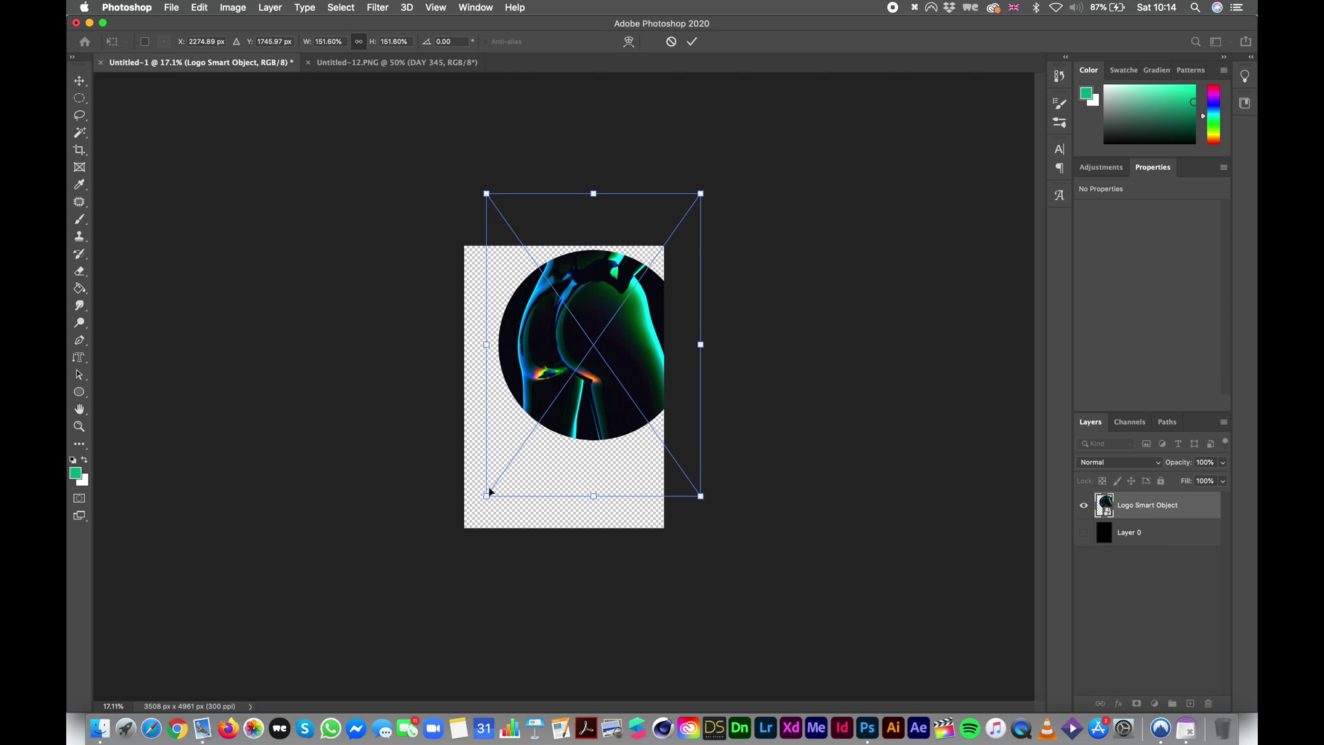
{"action": "left_click_drag", "start_coordinate": [489, 492], "coordinate": [395, 625]}
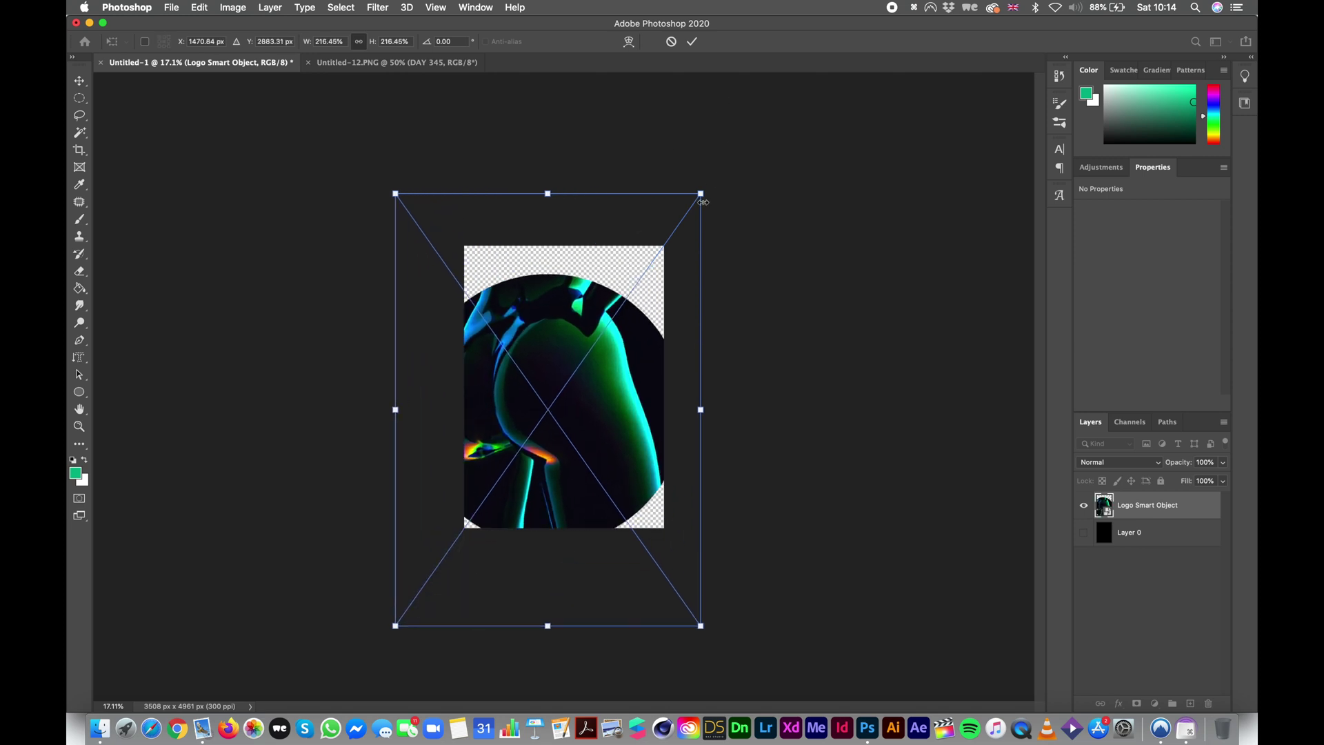
{"action": "left_click_drag", "start_coordinate": [702, 201], "coordinate": [766, 145]}
{"action": "left_click_drag", "start_coordinate": [614, 360], "coordinate": [593, 345]}
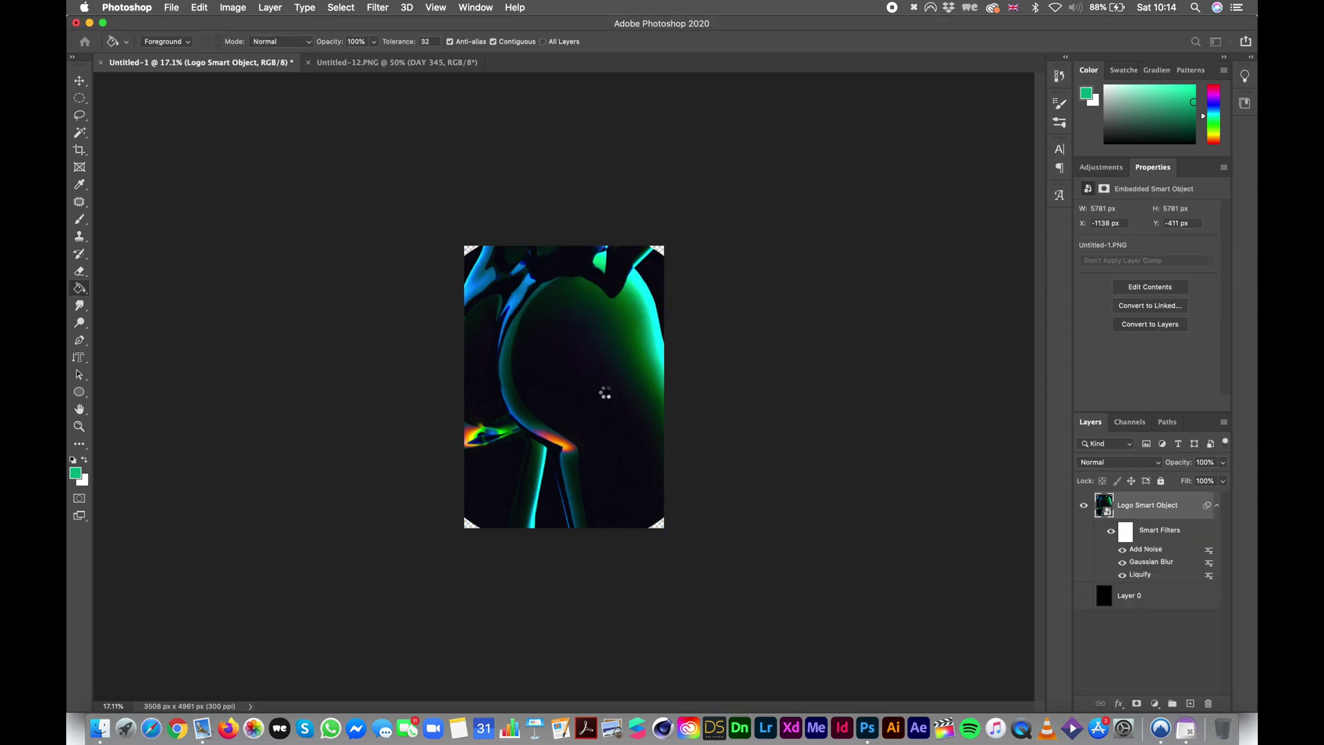
{"action": "scroll", "coordinate": [606, 366], "scroll_direction": "up", "scroll_amount": 3}
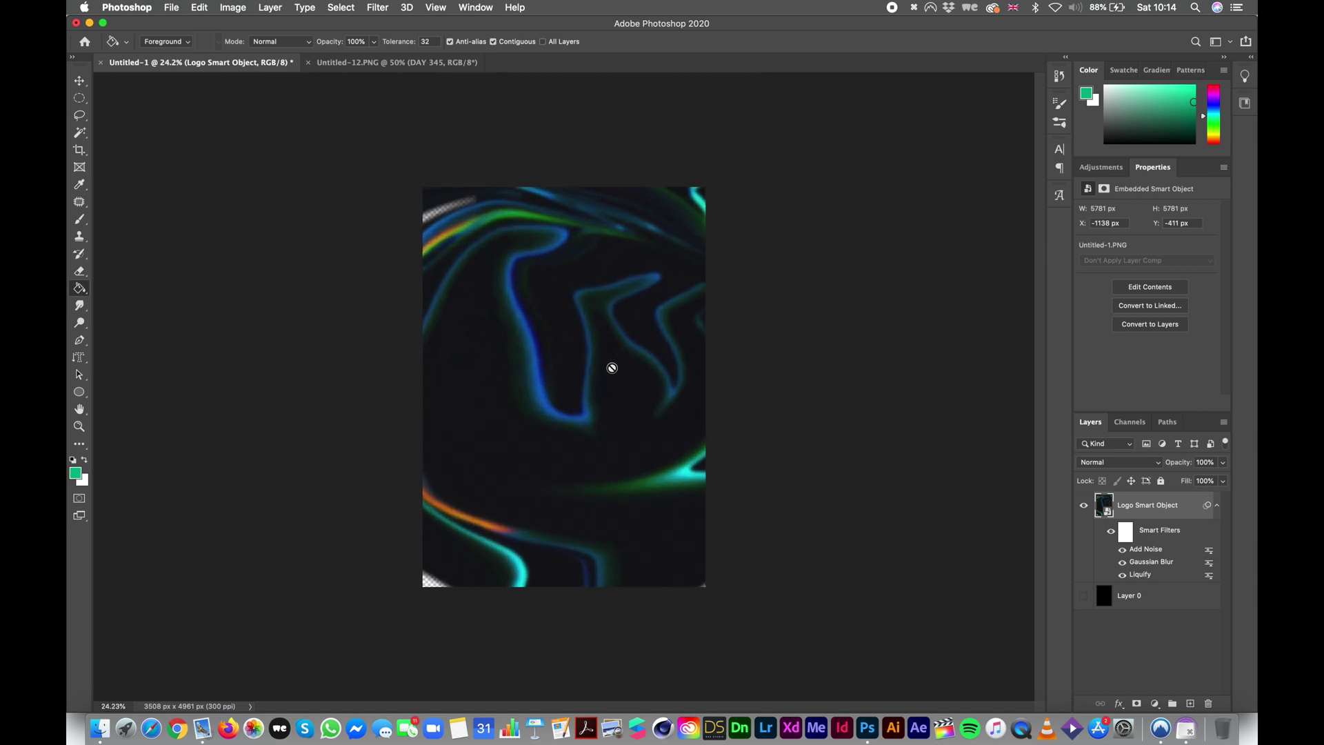
{"action": "left_click", "coordinate": [561, 389]}
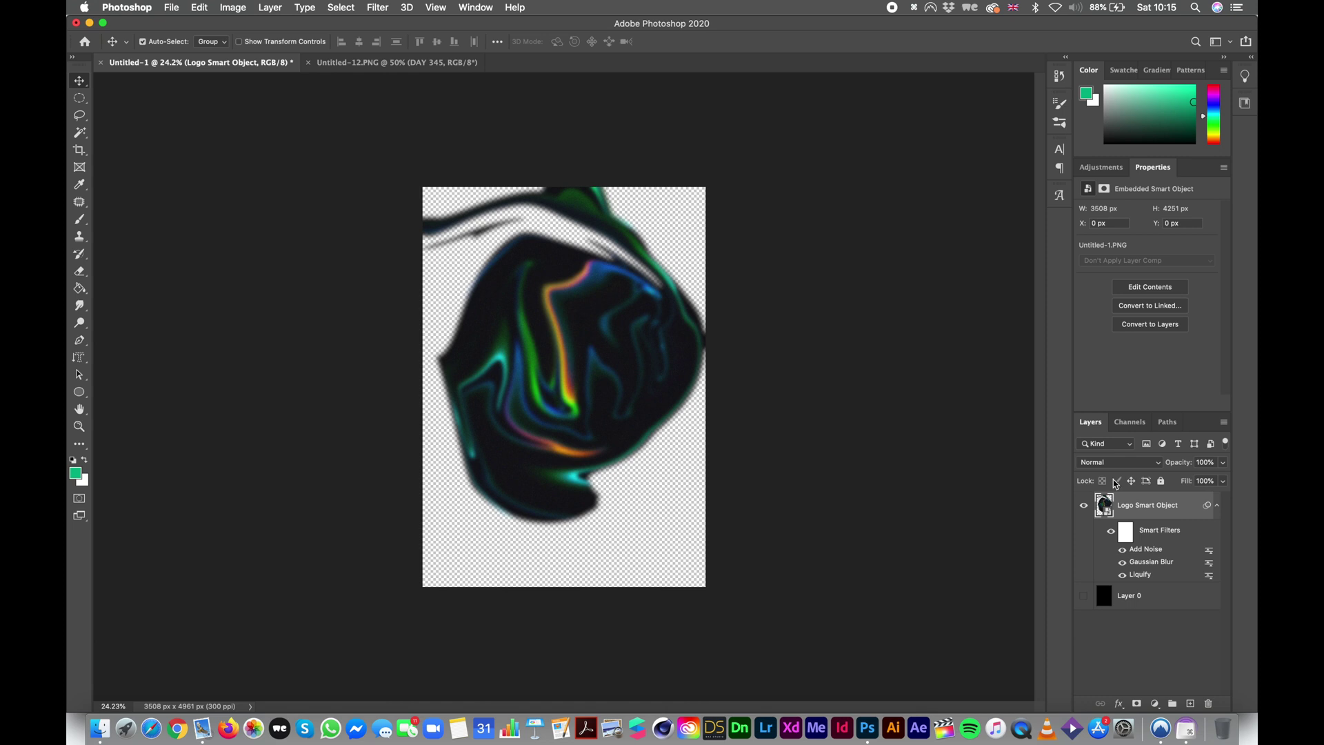
Step: Show and select the black Layer 0, then reapply the last Add Noise filter to it
{"action": "left_click", "coordinate": [1083, 596]}
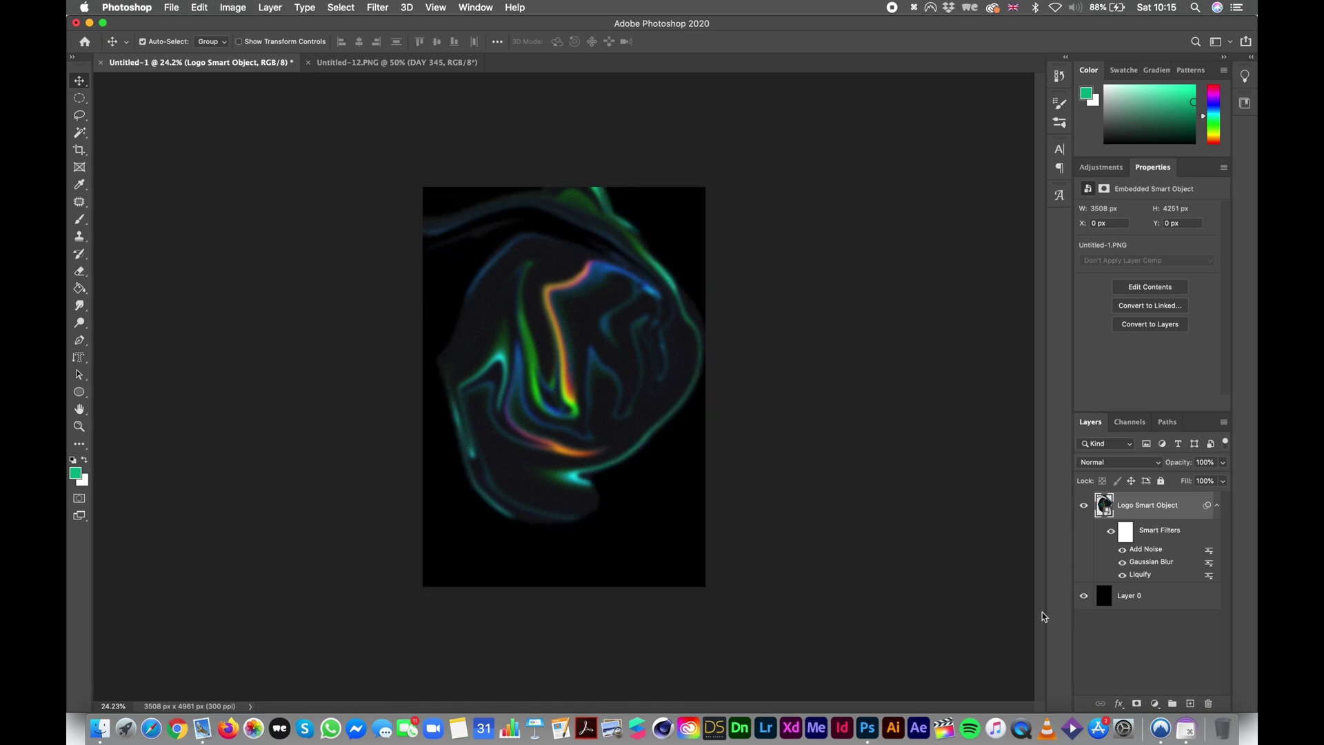
{"action": "left_click", "coordinate": [1102, 594]}
{"action": "left_click", "coordinate": [371, 7]}
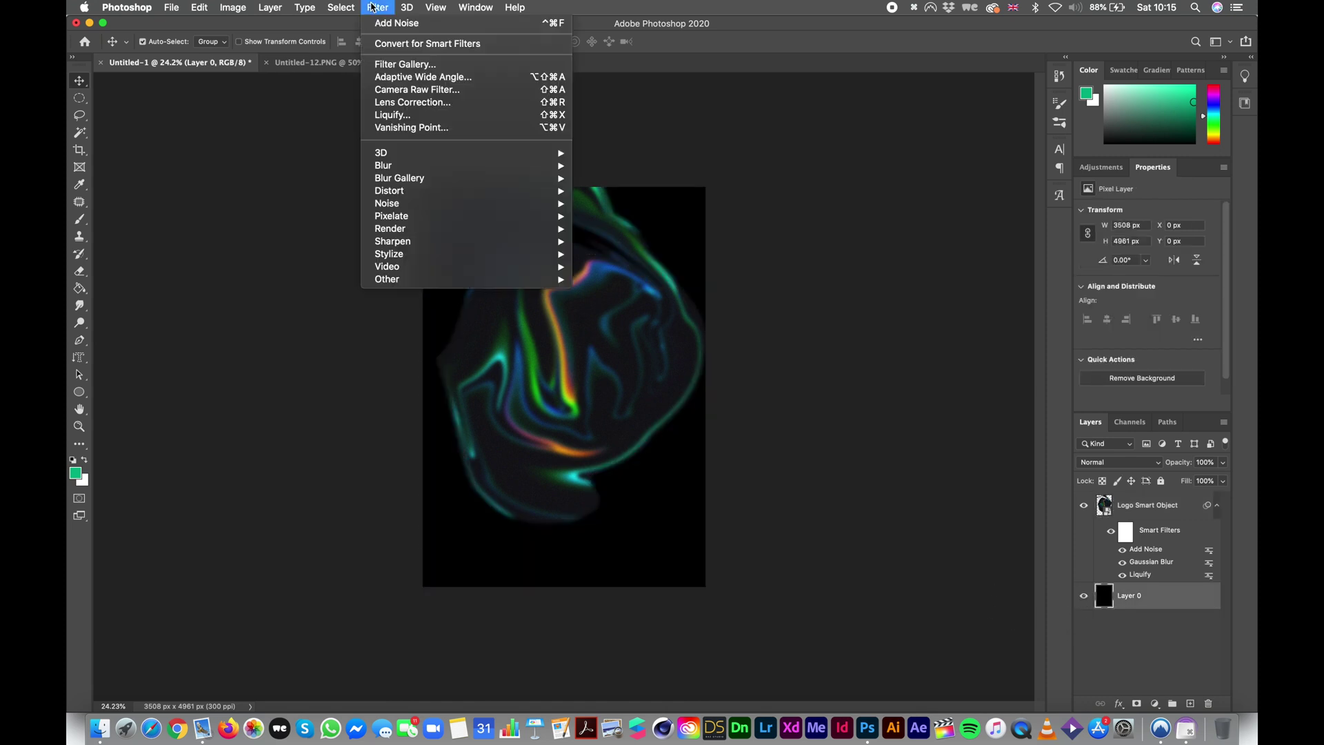
{"action": "left_click", "coordinate": [384, 25]}
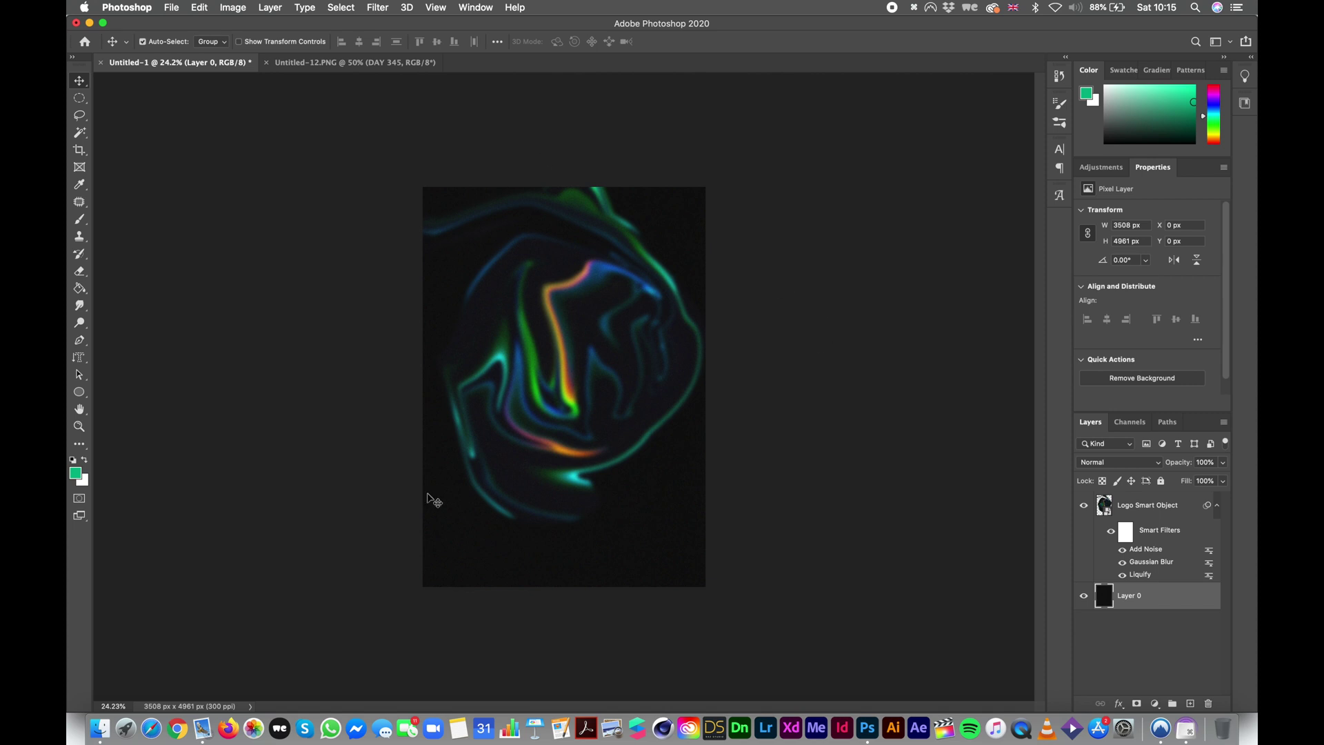
{"action": "scroll", "coordinate": [694, 408], "scroll_direction": "up", "scroll_amount": 2}
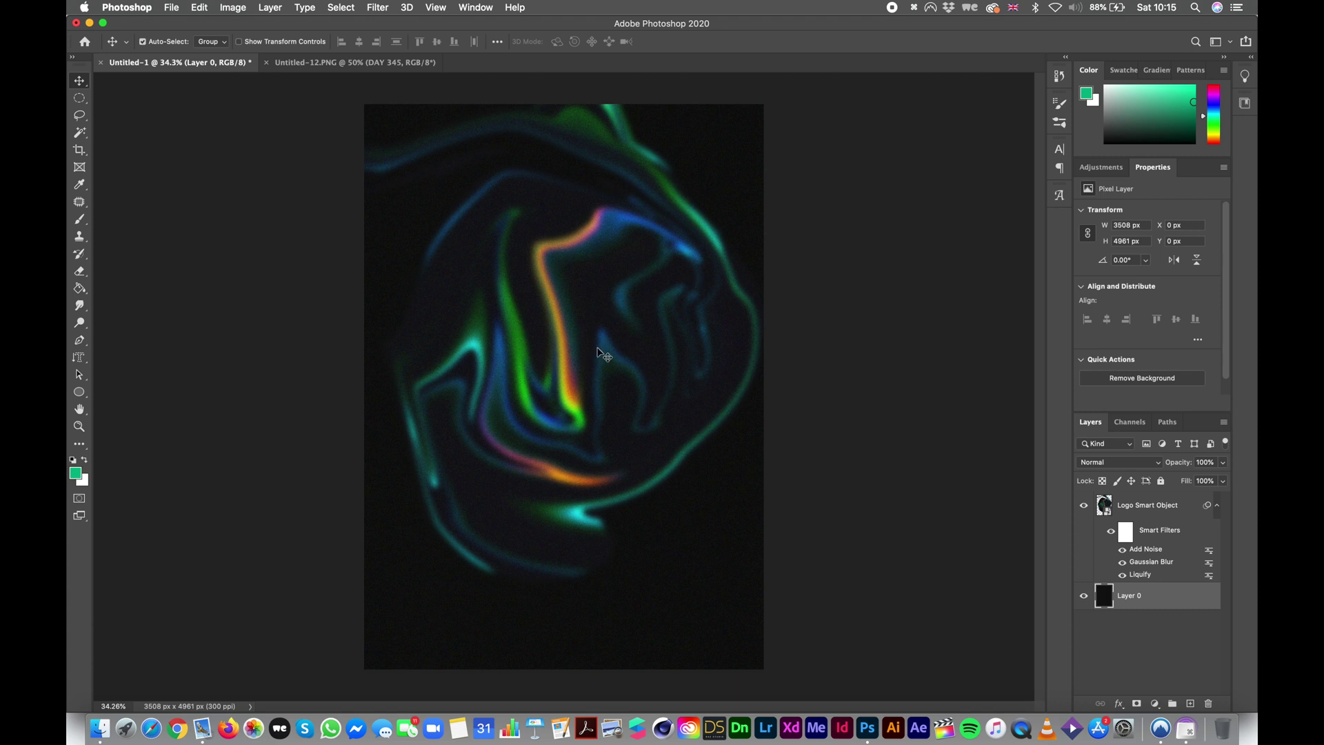
{"action": "scroll", "coordinate": [606, 279], "scroll_direction": "down", "scroll_amount": 3}
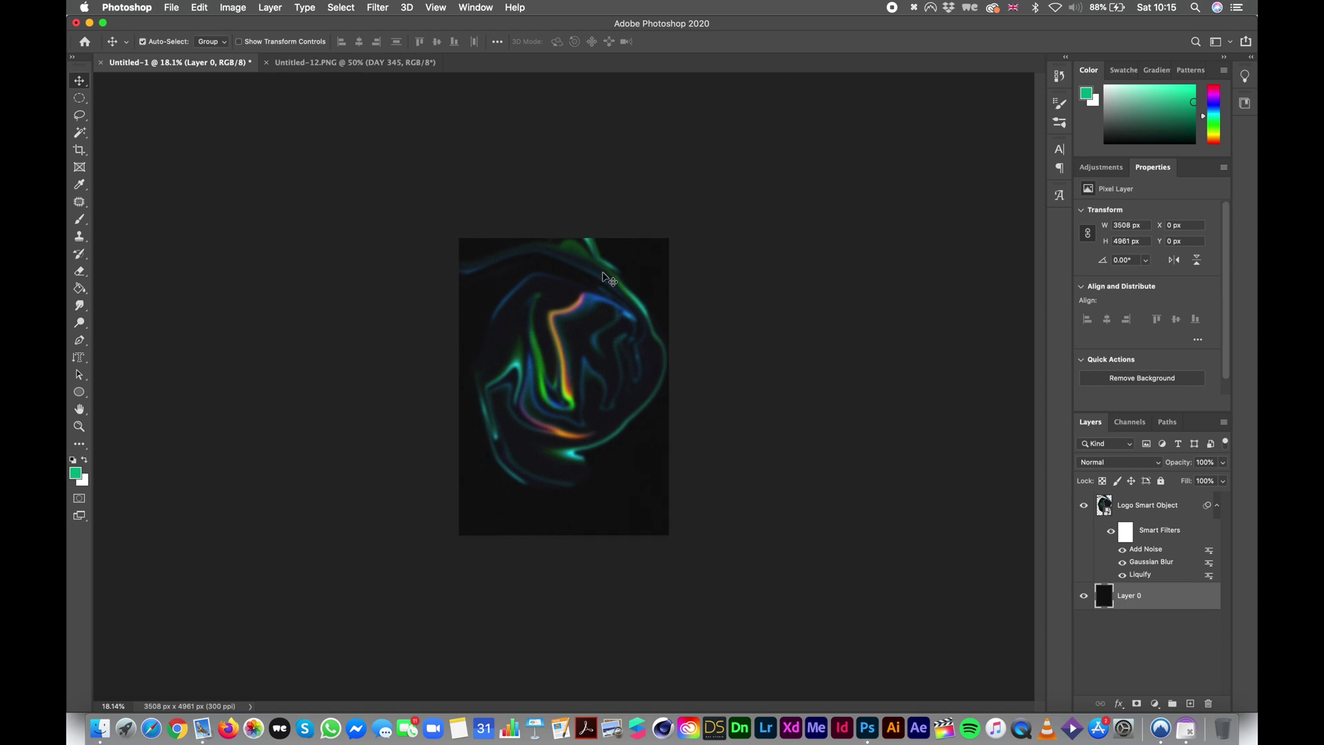
{"action": "scroll", "coordinate": [607, 280], "scroll_direction": "up", "scroll_amount": 4}
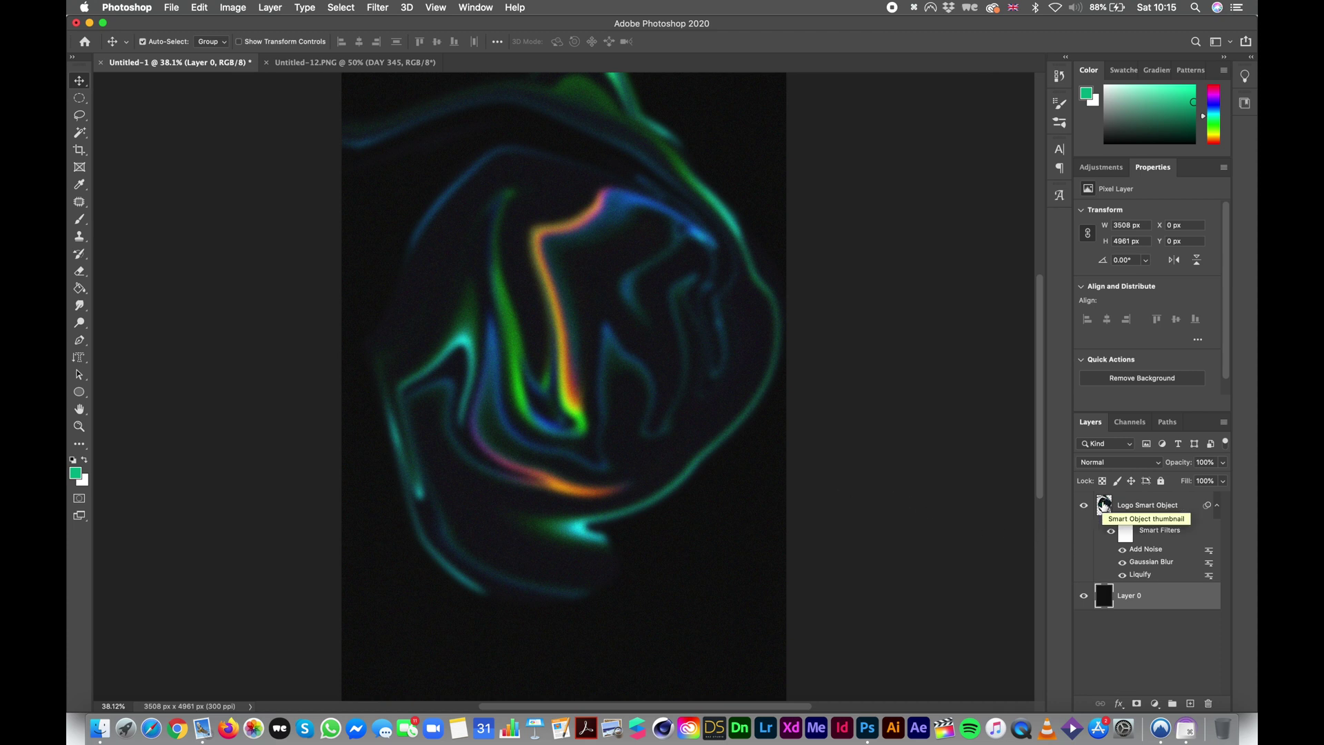
Step: Replace the smart object's contents with the DAY 349 image, save, and return to Untitled-1
{"action": "double_click", "coordinate": [1104, 507]}
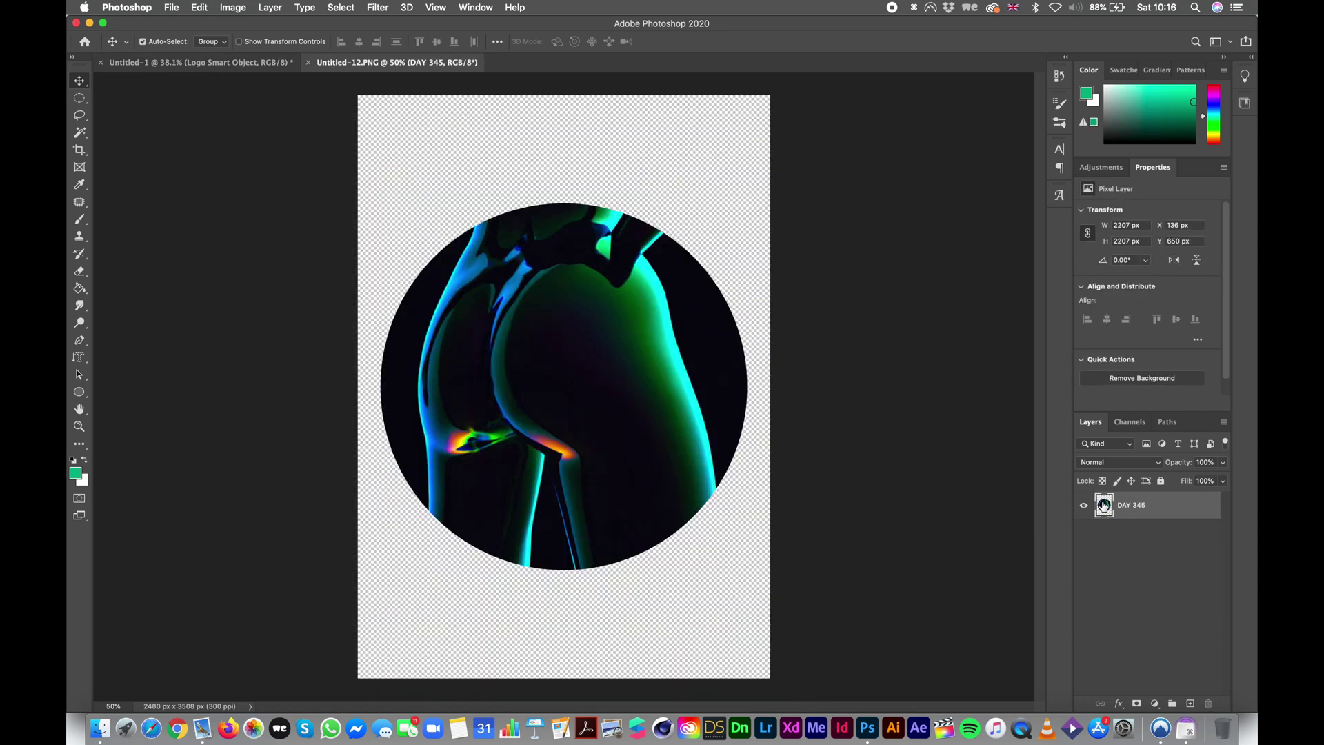
{"action": "key", "text": "super+v"}
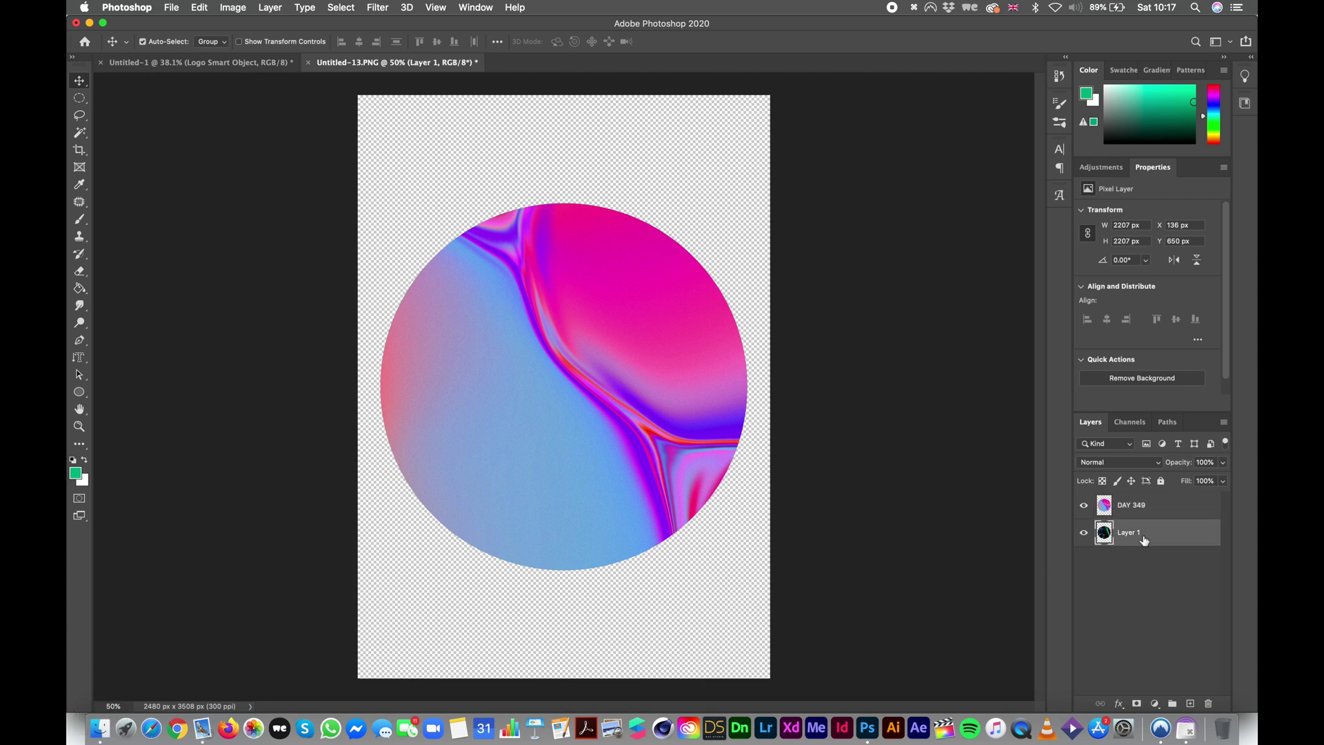
{"action": "key", "text": "BackSpace"}
{"action": "key", "text": "super+s"}
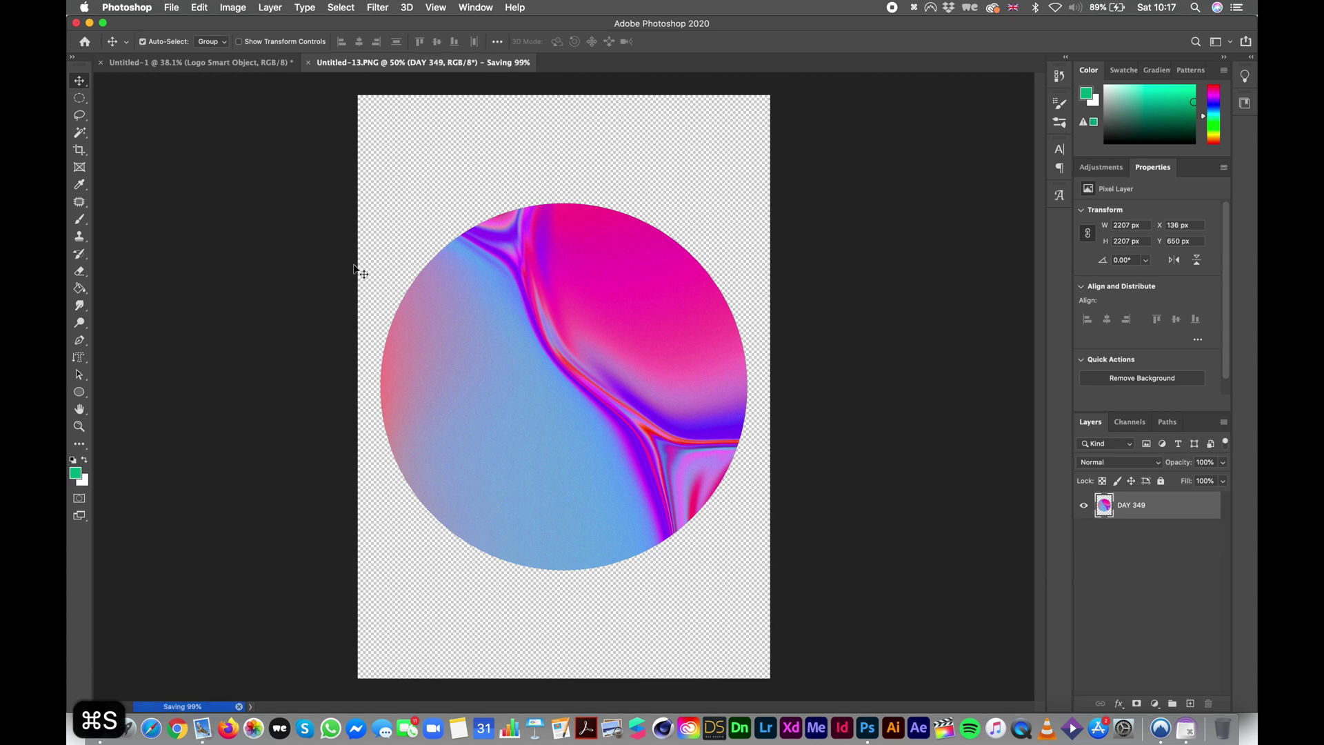
{"action": "left_click", "coordinate": [251, 62]}
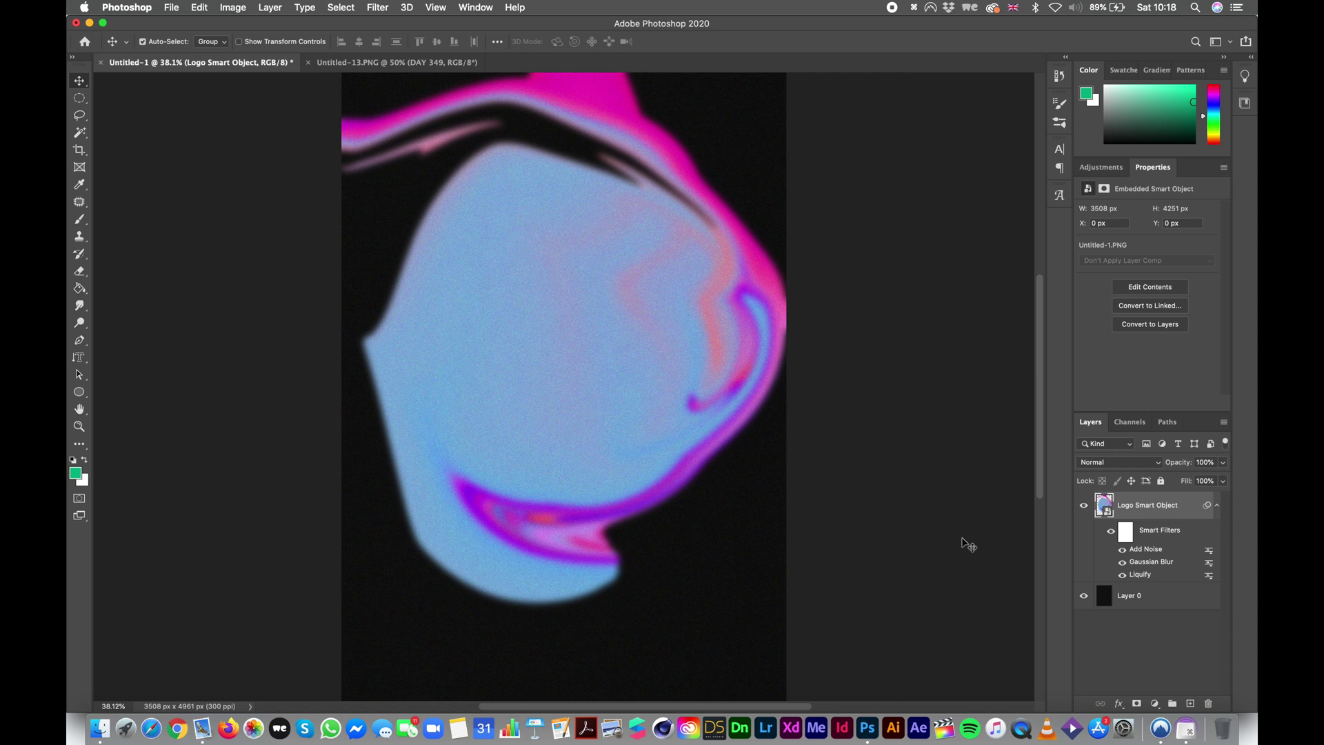
{"action": "left_click", "coordinate": [1123, 551]}
{"action": "left_click", "coordinate": [1123, 575]}
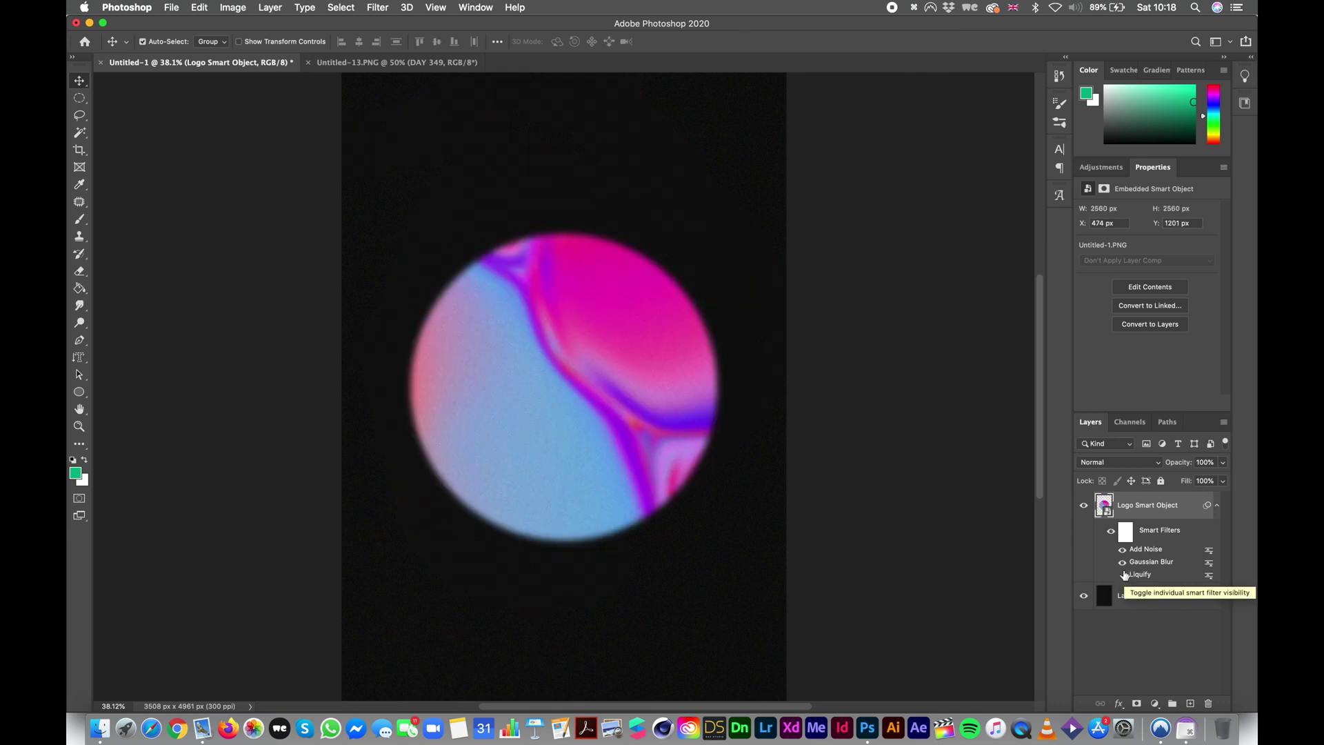
{"action": "left_click", "coordinate": [1123, 576]}
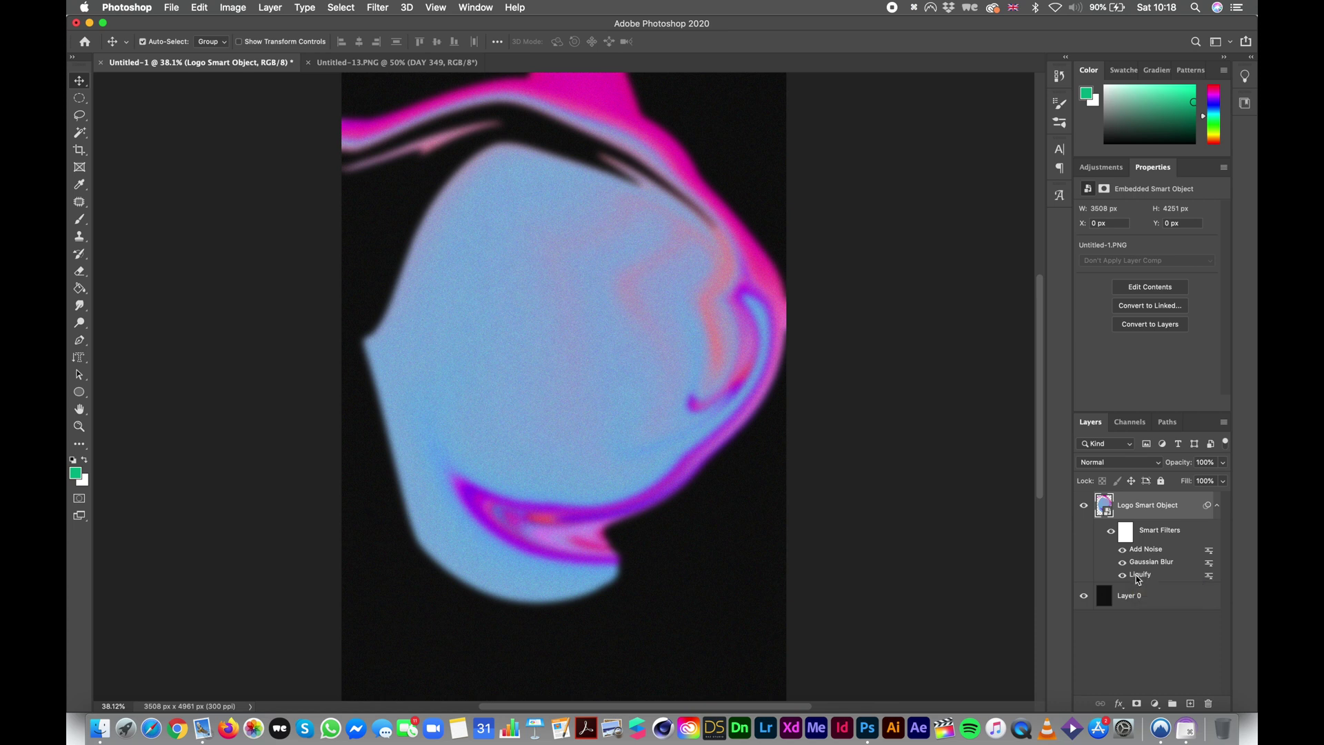
Step: Reconstruct the Liquify distortion at amount 26, then Forward Warp the shape into new folds
{"action": "double_click", "coordinate": [1138, 577]}
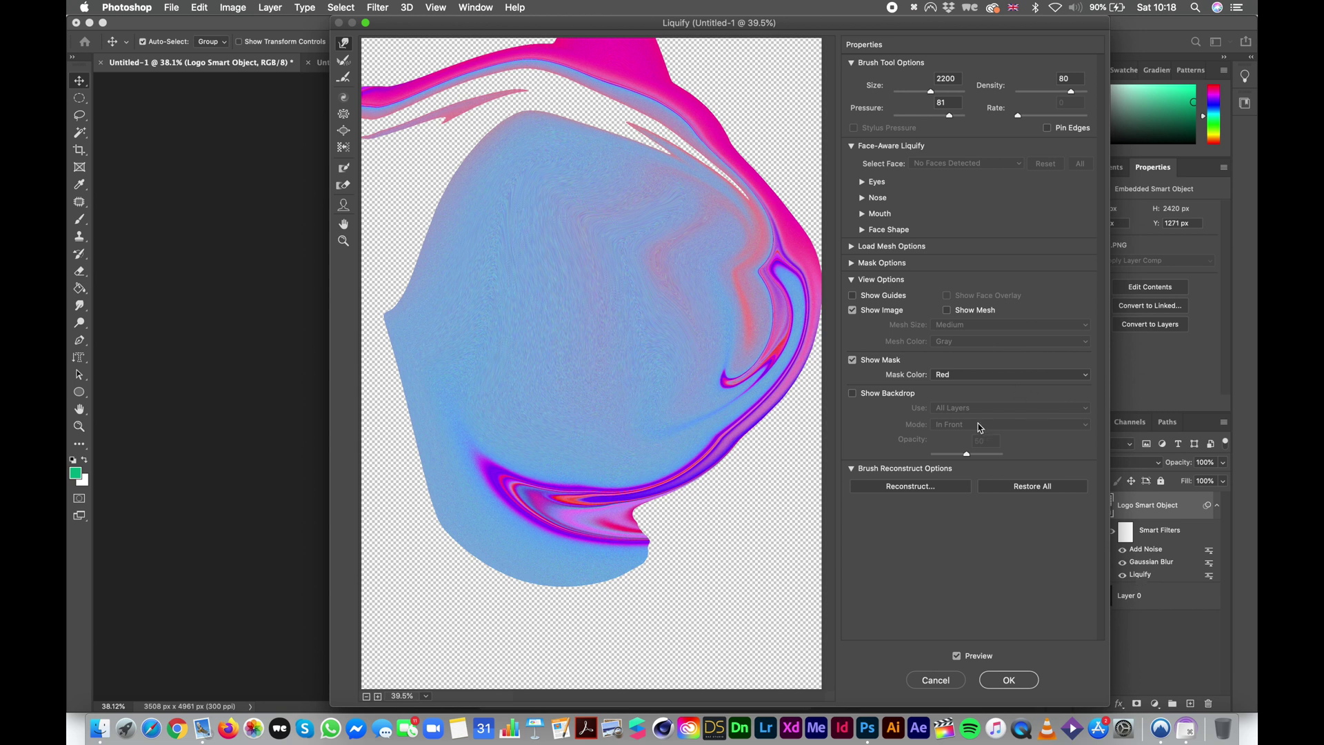
{"action": "left_click", "coordinate": [936, 486]}
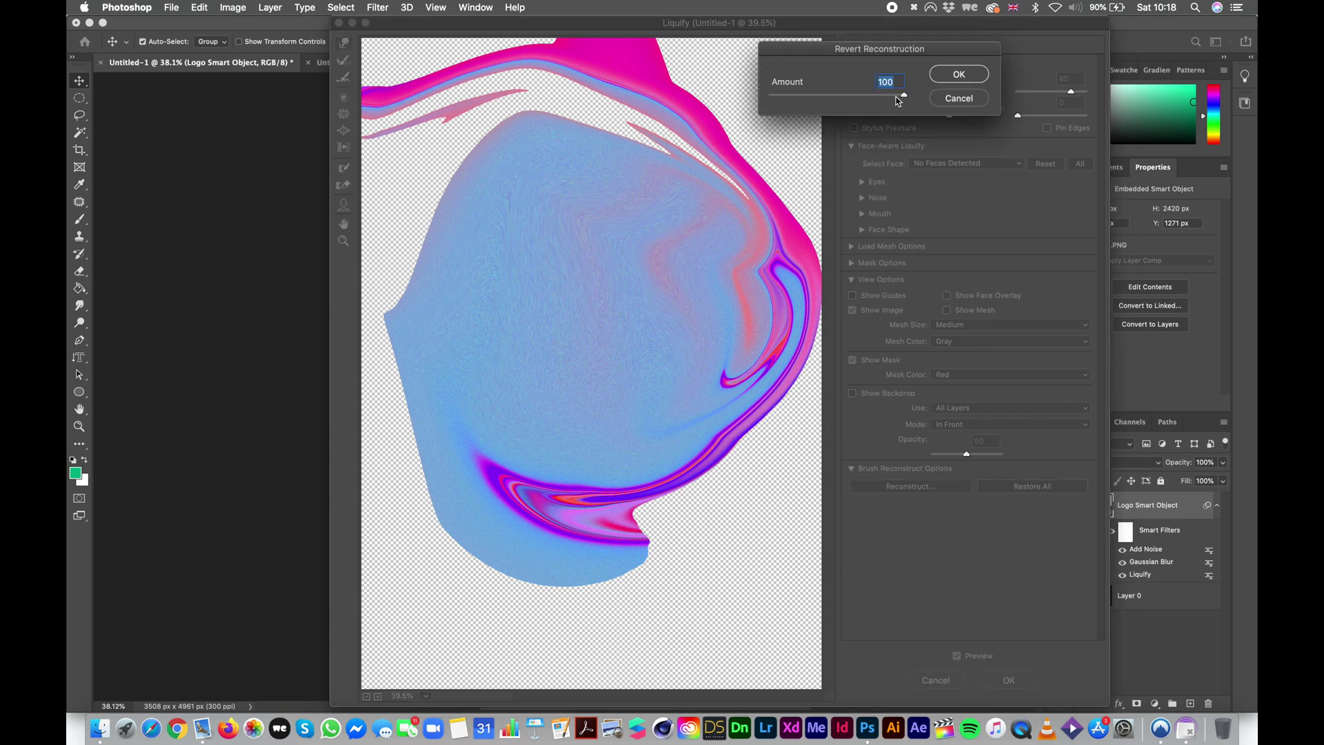
{"action": "mouse_move", "coordinate": [904, 96]}
{"action": "left_mouse_down"}
{"action": "mouse_move", "coordinate": [761, 98]}
{"action": "mouse_move", "coordinate": [806, 102]}
{"action": "left_mouse_up"}
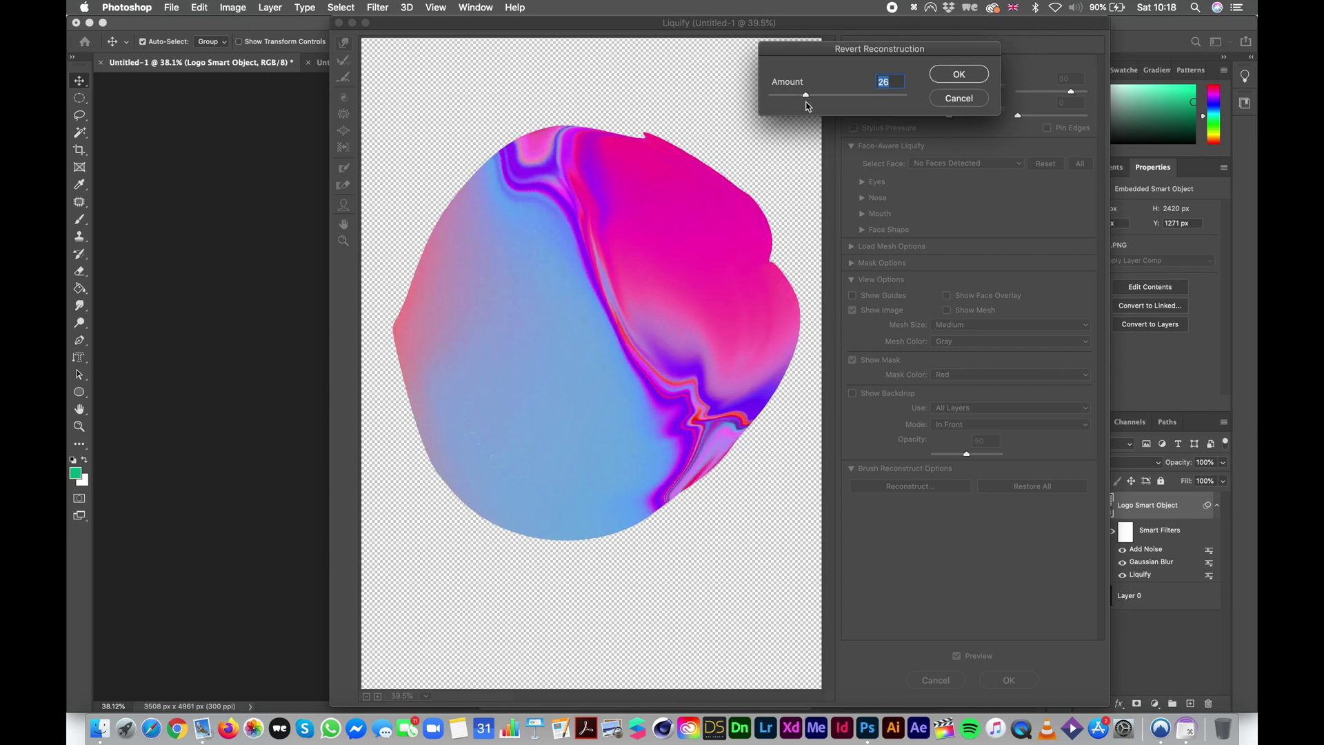
{"action": "left_click", "coordinate": [974, 81]}
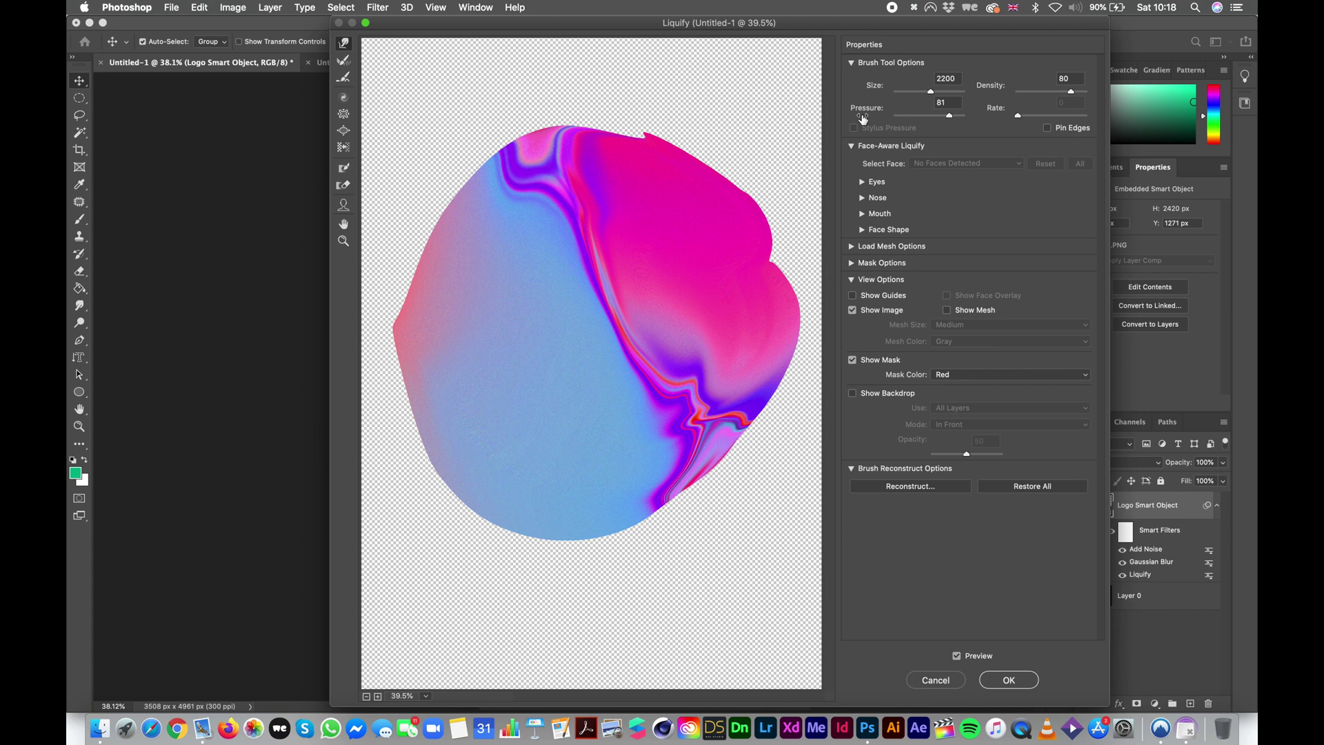
{"action": "mouse_move", "coordinate": [638, 259]}
{"action": "left_mouse_down"}
{"action": "mouse_move", "coordinate": [483, 448]}
{"action": "mouse_move", "coordinate": [469, 386]}
{"action": "mouse_move", "coordinate": [621, 441]}
{"action": "mouse_move", "coordinate": [569, 246]}
{"action": "mouse_move", "coordinate": [494, 118]}
{"action": "mouse_move", "coordinate": [635, 606]}
{"action": "mouse_move", "coordinate": [671, 497]}
{"action": "mouse_move", "coordinate": [546, 341]}
{"action": "mouse_move", "coordinate": [525, 359]}
{"action": "mouse_move", "coordinate": [593, 431]}
{"action": "mouse_move", "coordinate": [690, 456]}
{"action": "mouse_move", "coordinate": [640, 355]}
{"action": "left_mouse_up"}
{"action": "key", "text": "Return"}
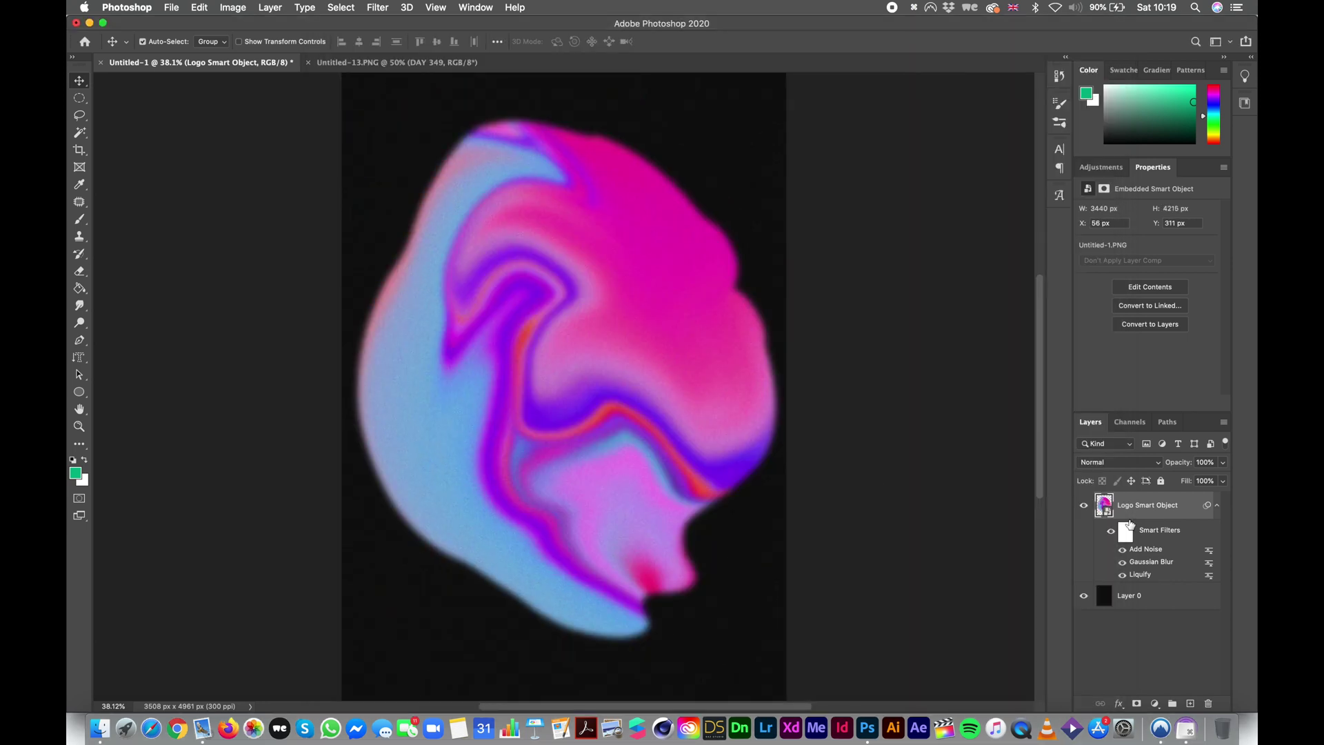
{"action": "left_click", "coordinate": [1122, 562]}
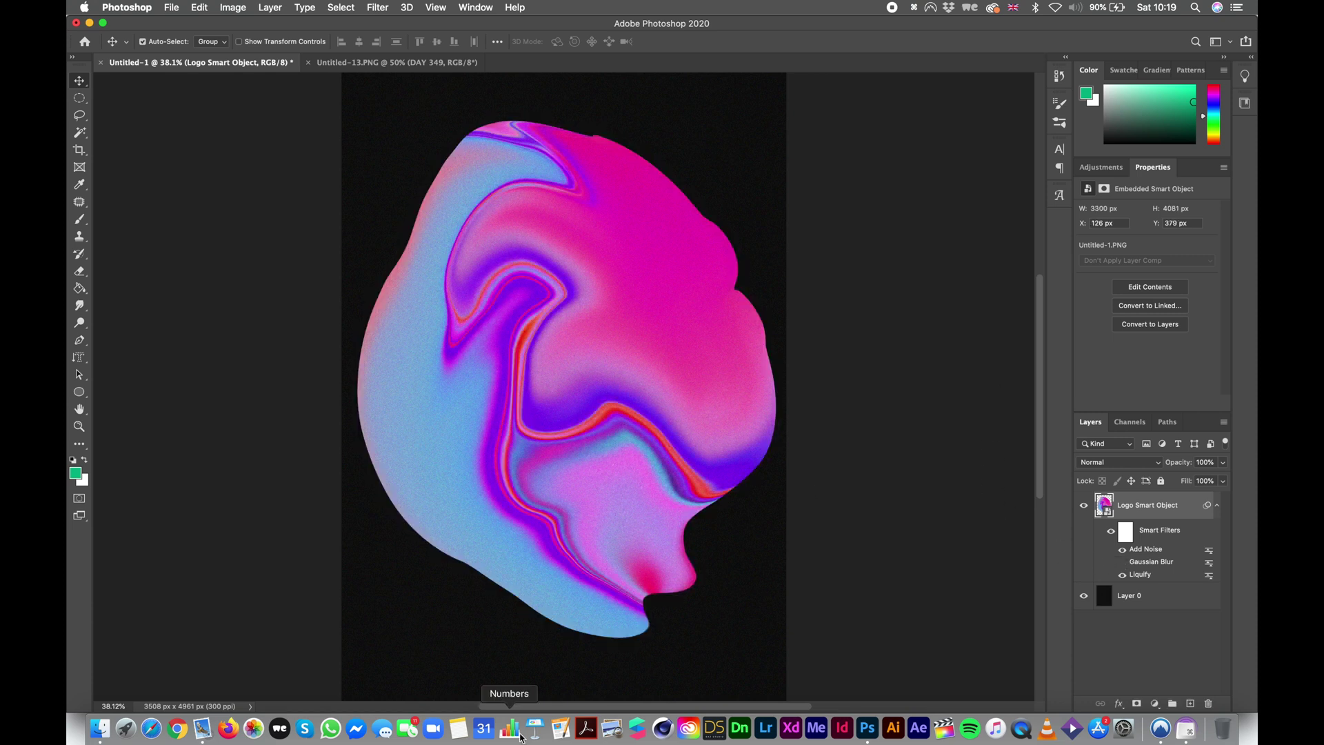
{"action": "scroll", "coordinate": [597, 303], "scroll_direction": "down", "scroll_amount": 5}
{"action": "scroll", "coordinate": [597, 303], "scroll_direction": "up", "scroll_amount": 3}
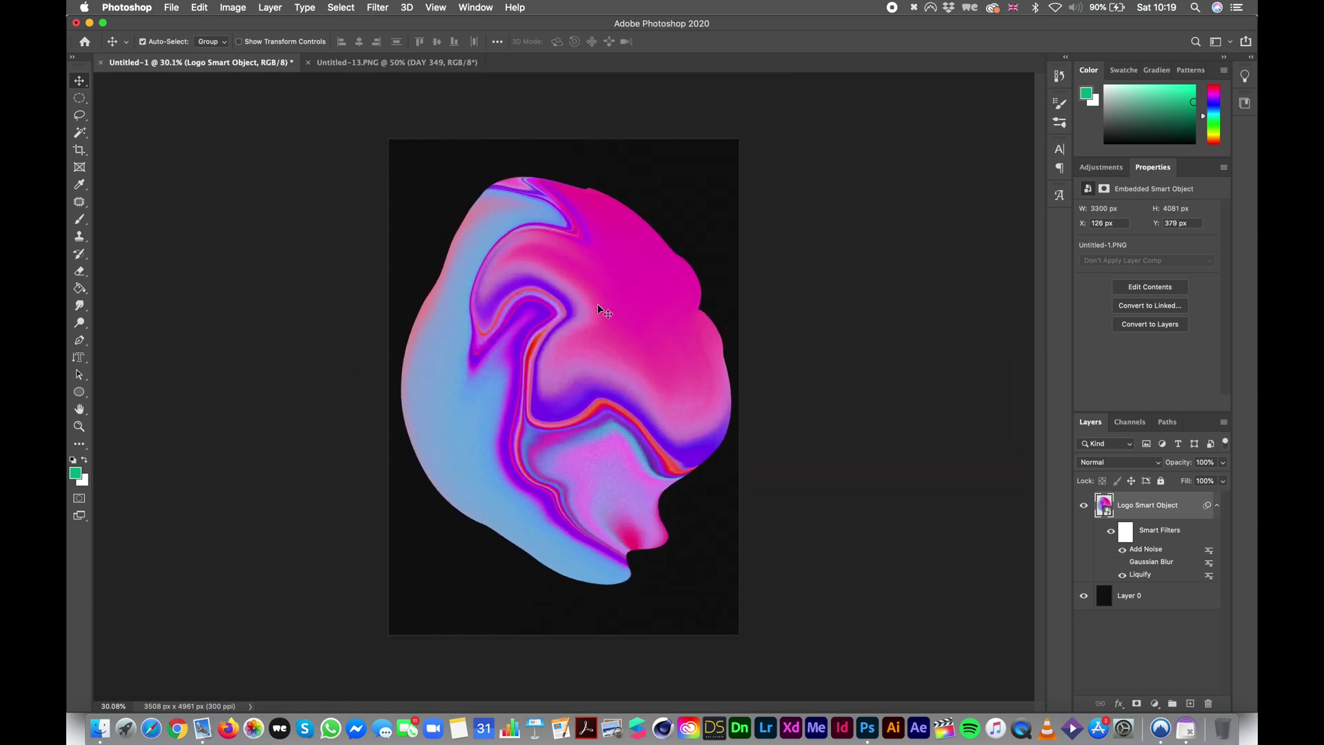
{"action": "key", "text": "super+t"}
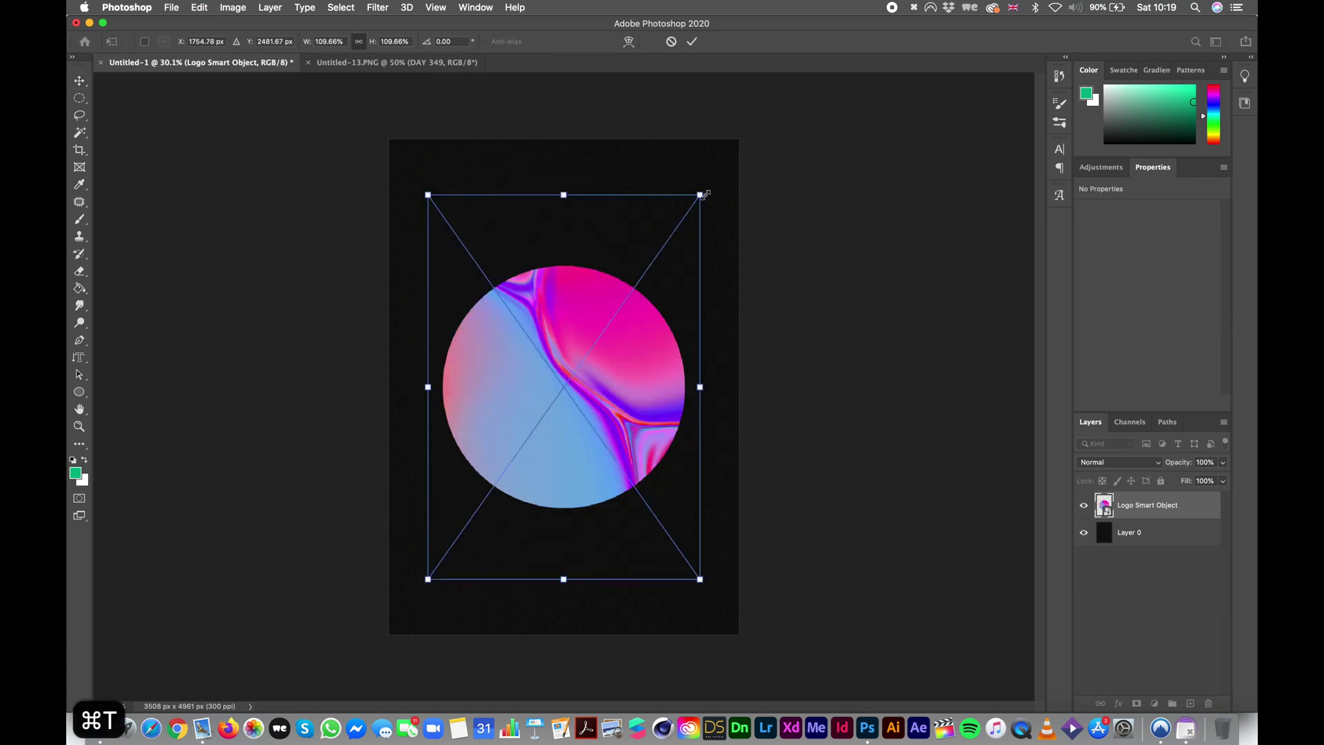
{"action": "left_click_drag", "start_coordinate": [700, 195], "coordinate": [473, 517]}
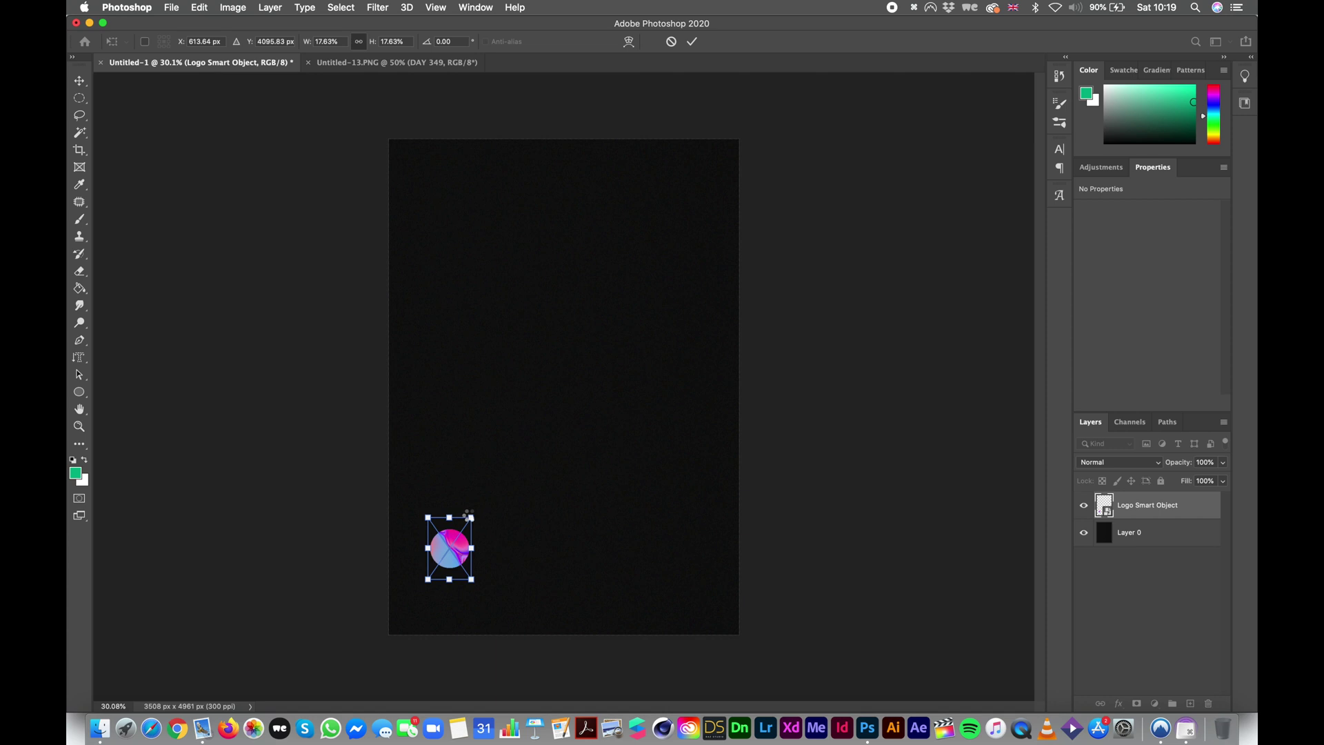
{"action": "key", "text": "Return"}
{"action": "scroll", "coordinate": [467, 577], "scroll_direction": "up", "scroll_amount": 5}
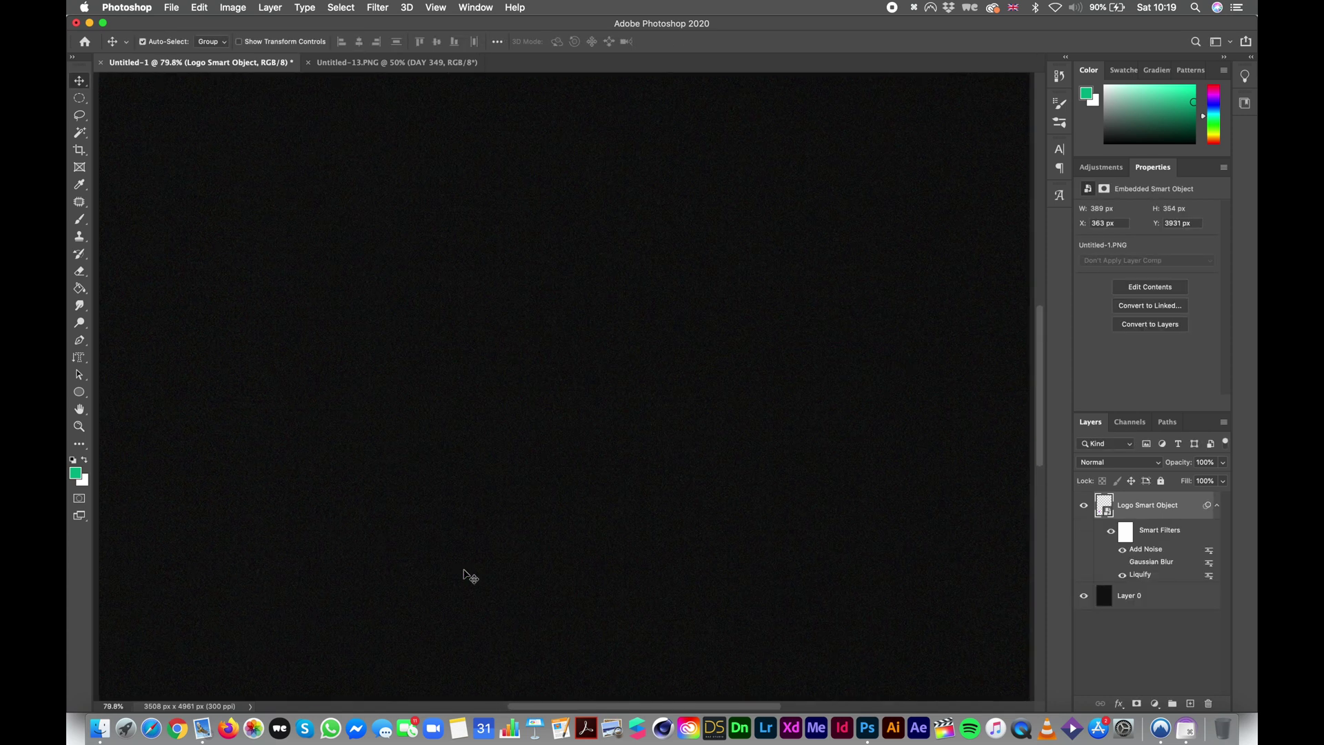
{"action": "scroll", "coordinate": [464, 572], "scroll_direction": "down", "scroll_amount": 5}
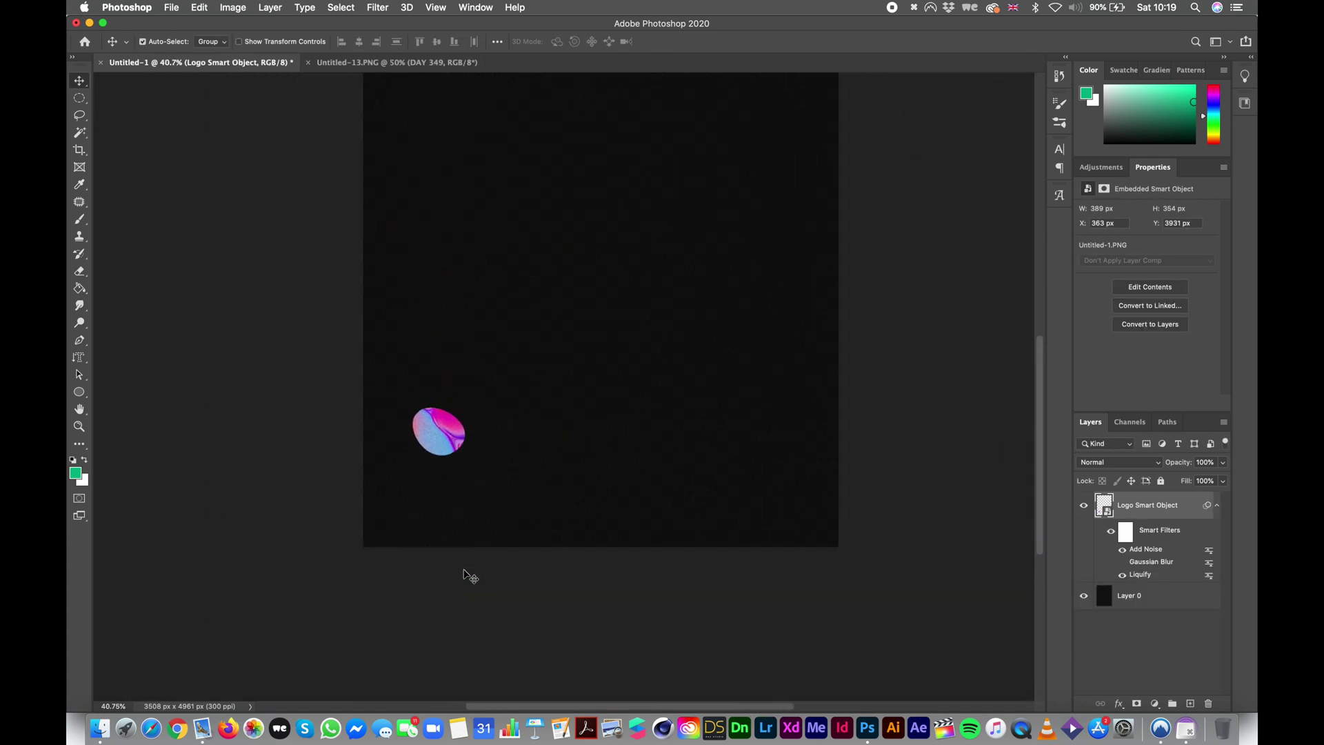
{"action": "scroll", "coordinate": [469, 577], "scroll_direction": "up", "scroll_amount": 5}
{"action": "scroll", "coordinate": [470, 577], "scroll_direction": "up", "scroll_amount": 3}
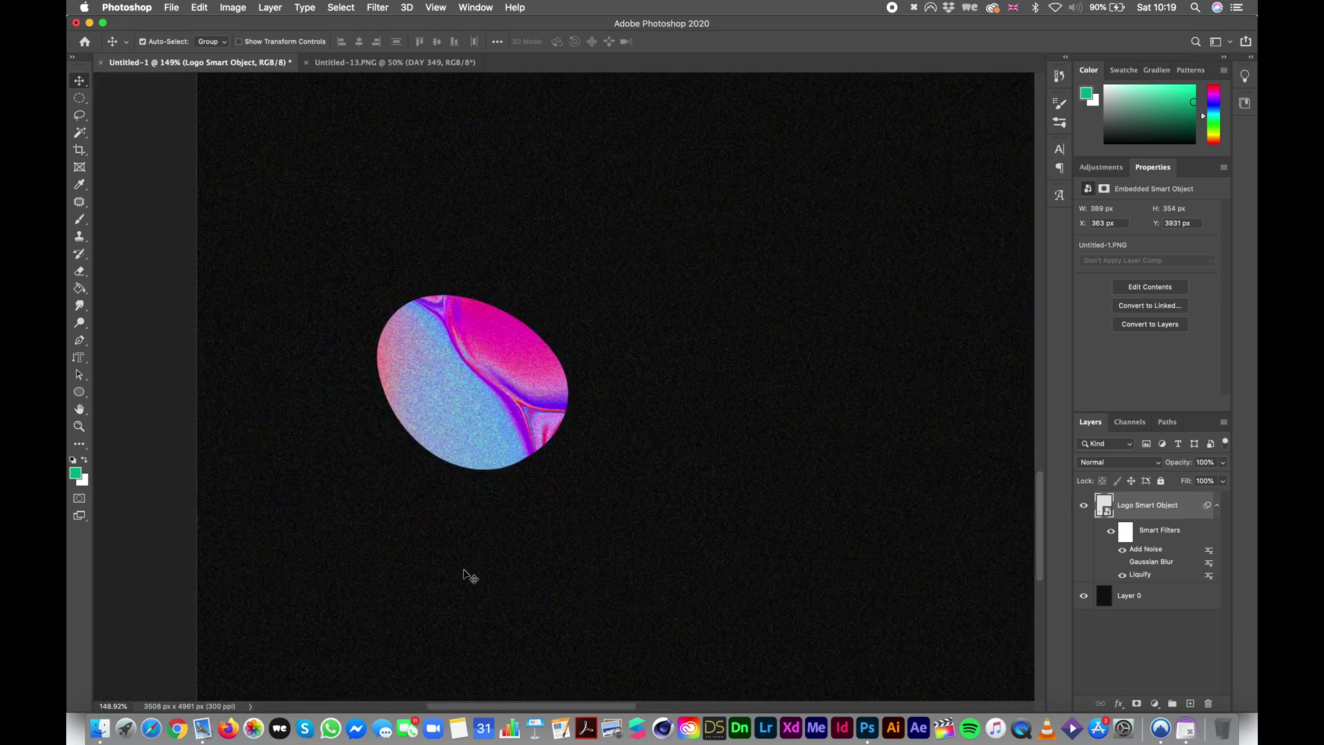
{"action": "scroll", "coordinate": [470, 576], "scroll_direction": "down", "scroll_amount": 8}
{"action": "scroll", "coordinate": [470, 577], "scroll_direction": "down", "scroll_amount": 2}
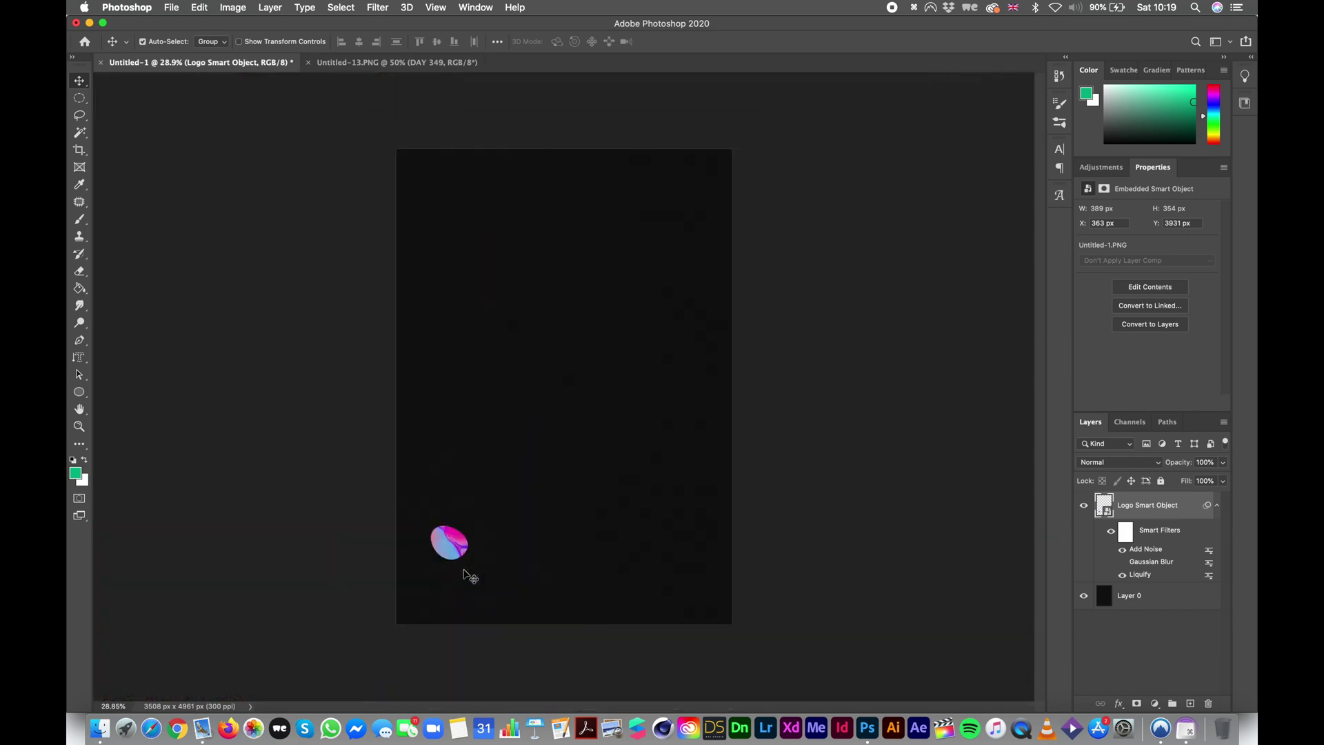
{"action": "key", "text": "super+t"}
{"action": "left_click_drag", "start_coordinate": [480, 506], "coordinate": [862, 76]}
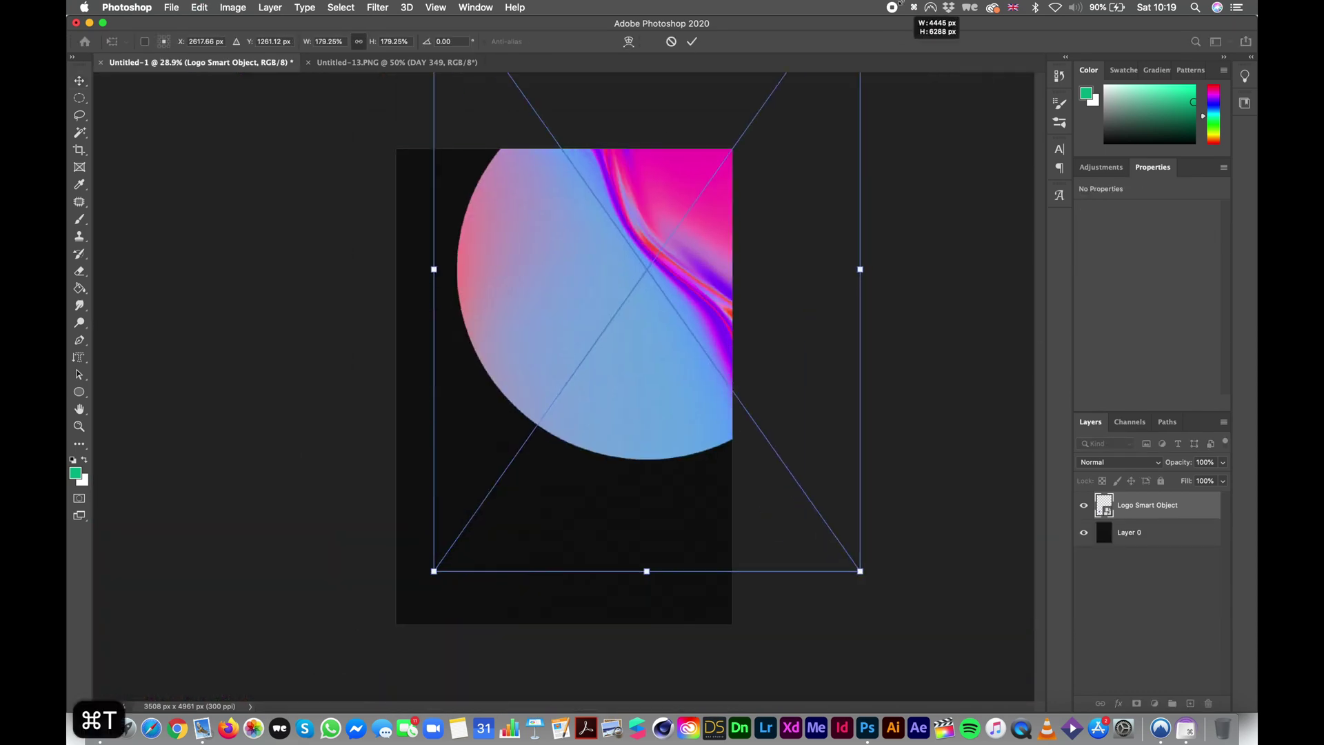
{"action": "left_click_drag", "start_coordinate": [668, 343], "coordinate": [577, 478]}
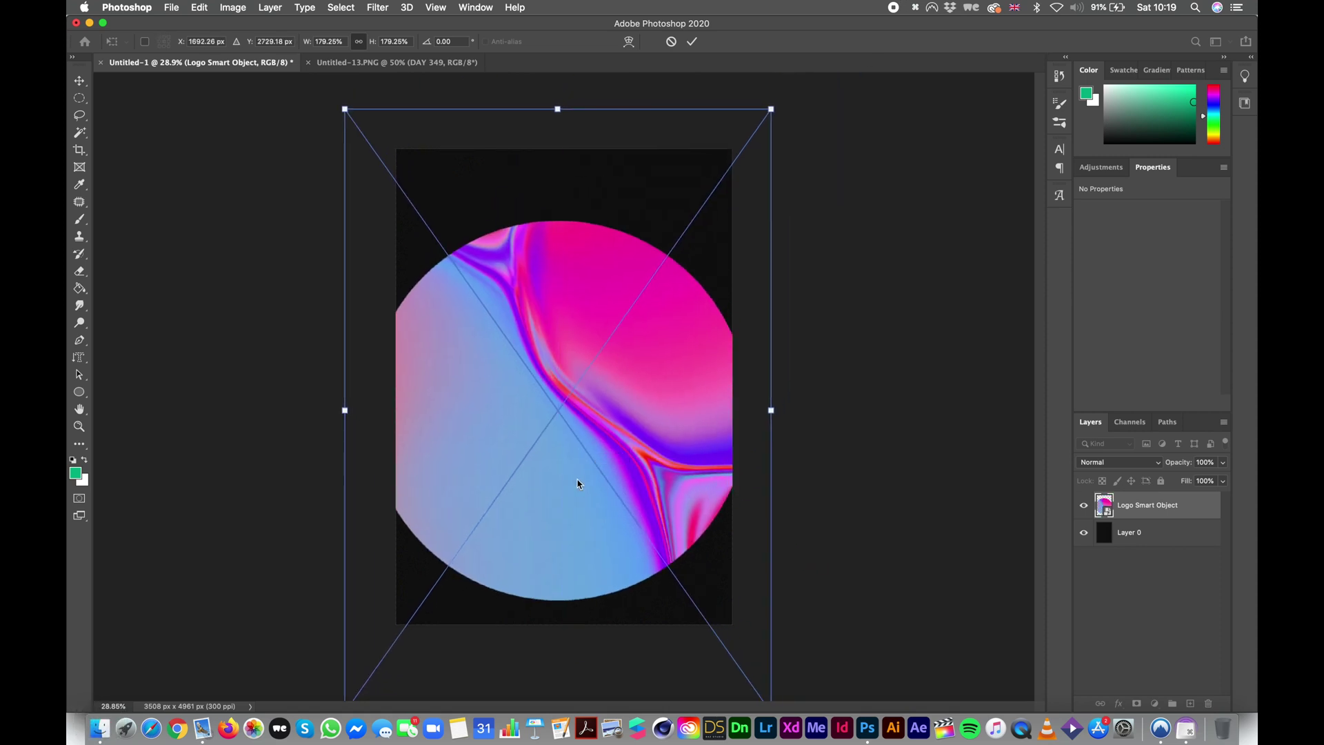
{"action": "key", "text": "Return"}
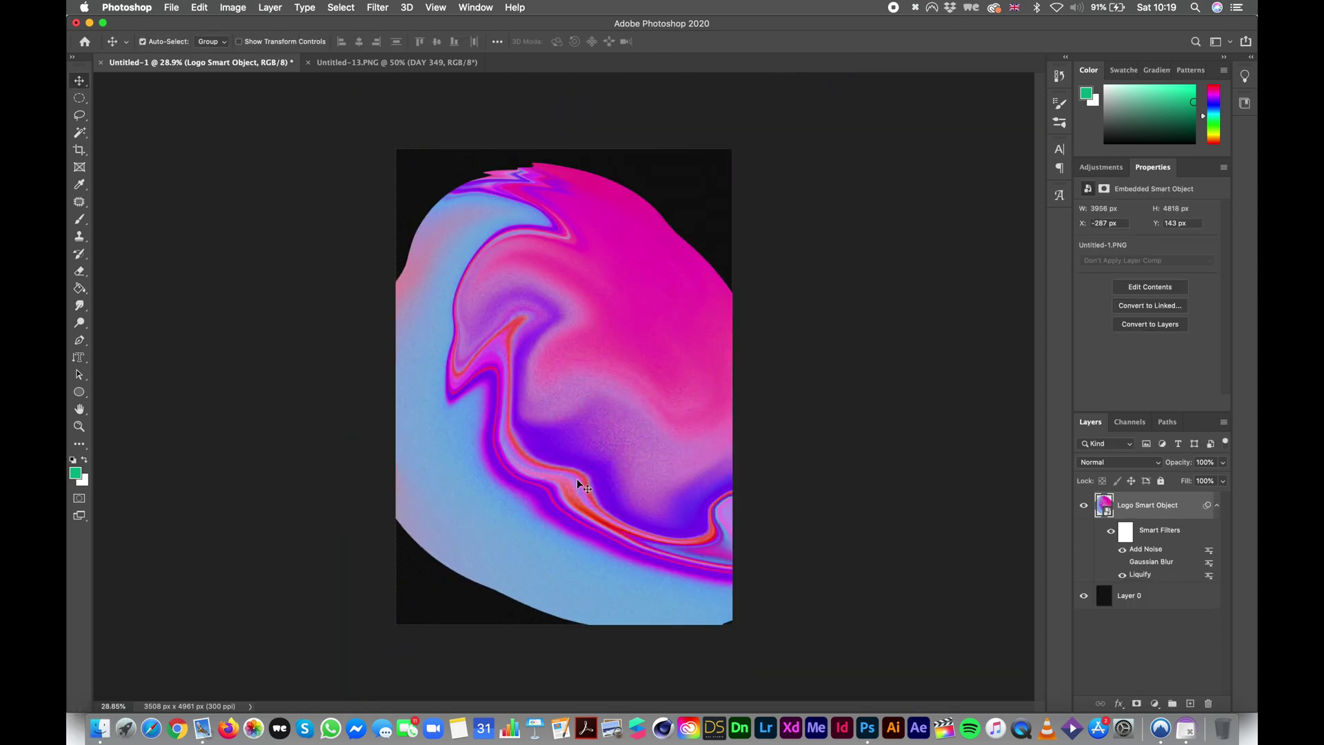
{"action": "key", "text": "super+z"}
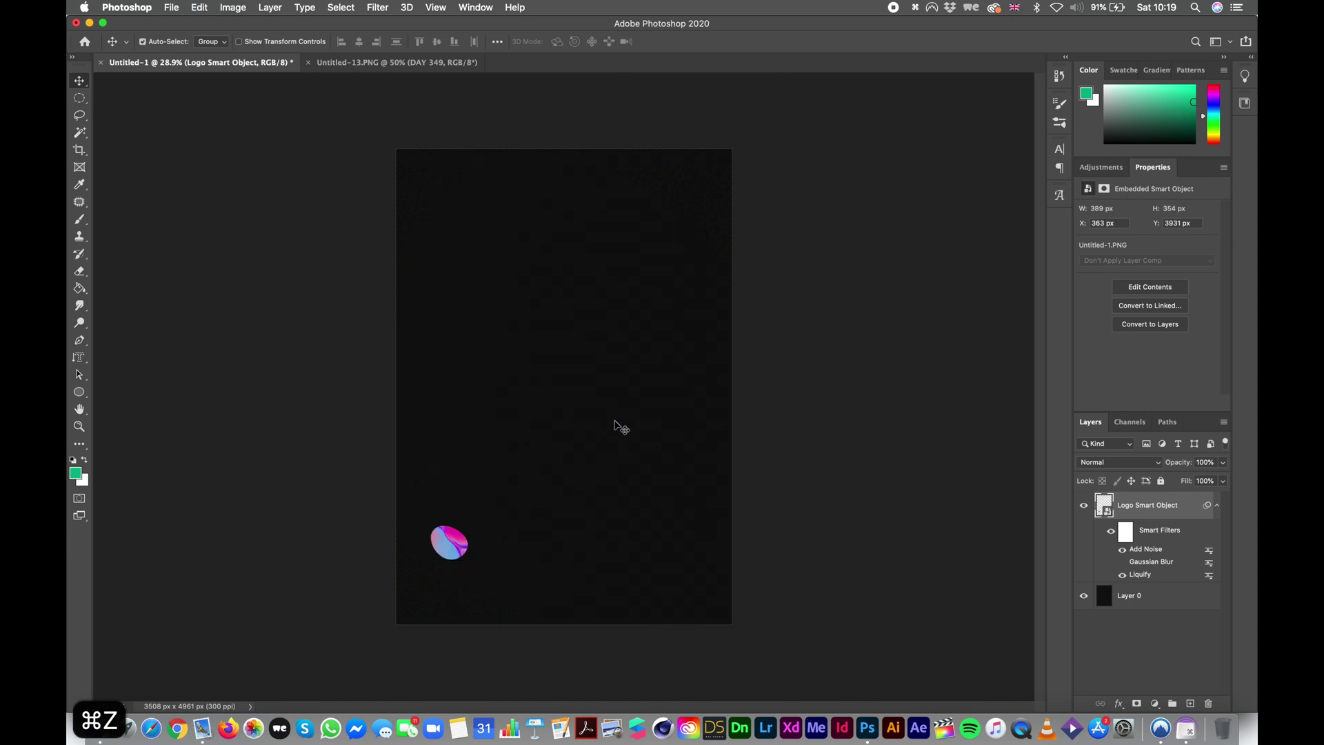
{"action": "key", "text": "super+z"}
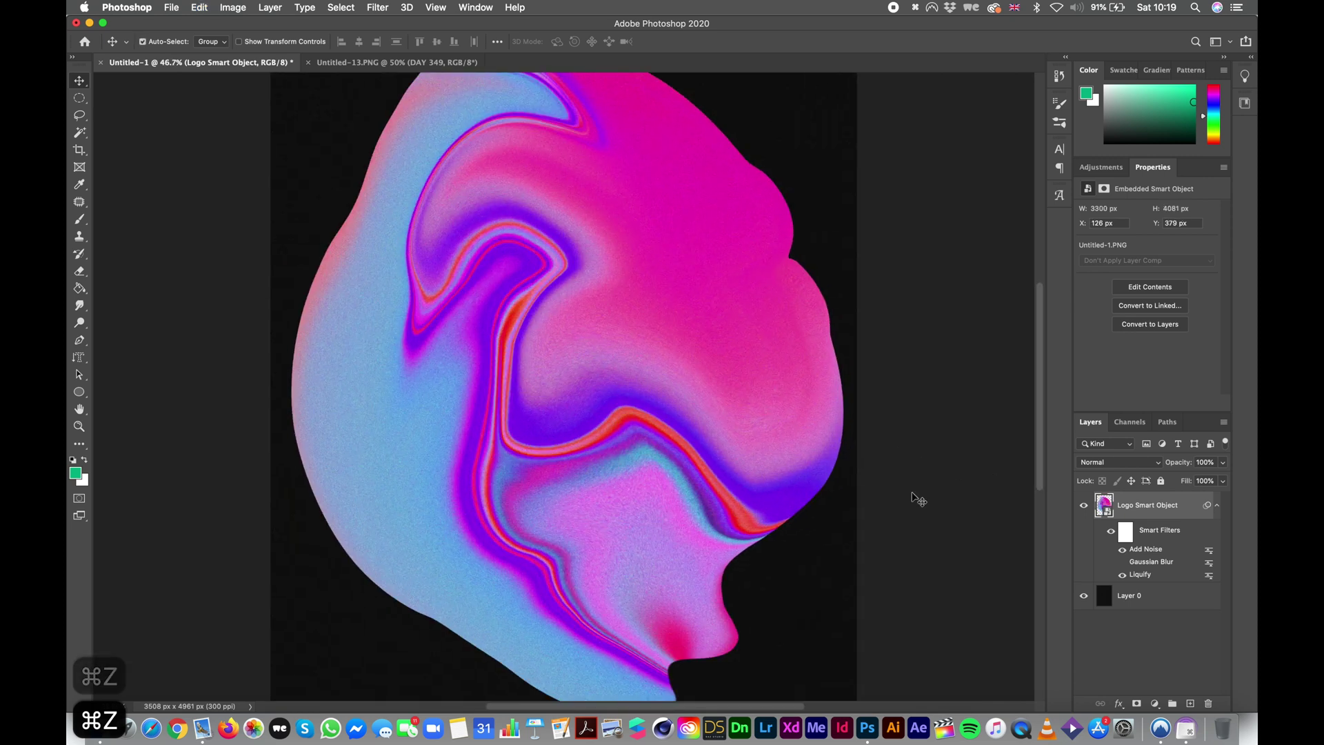
{"action": "key", "text": "super+equal"}
{"action": "key", "text": "super+equal"}
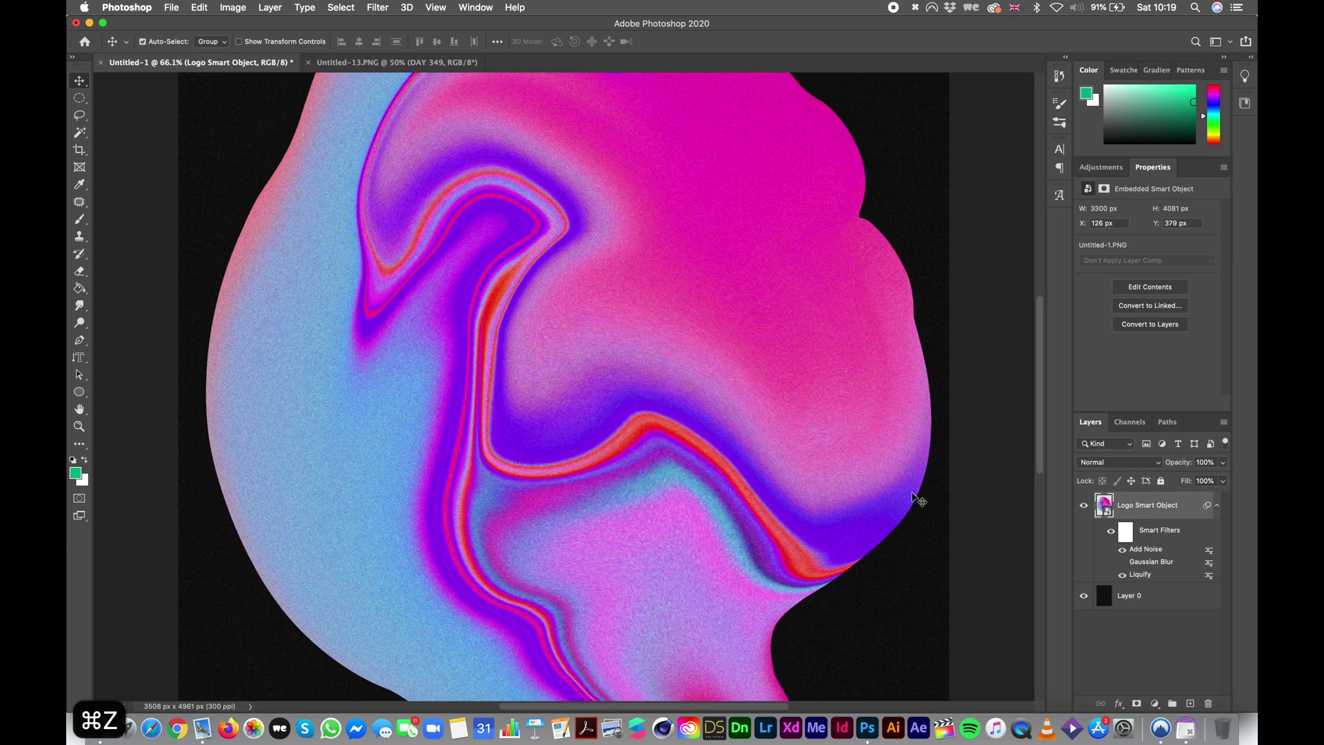
Step: Reduce the Add Noise smart filter amount to 4.80%
{"action": "double_click", "coordinate": [1146, 549]}
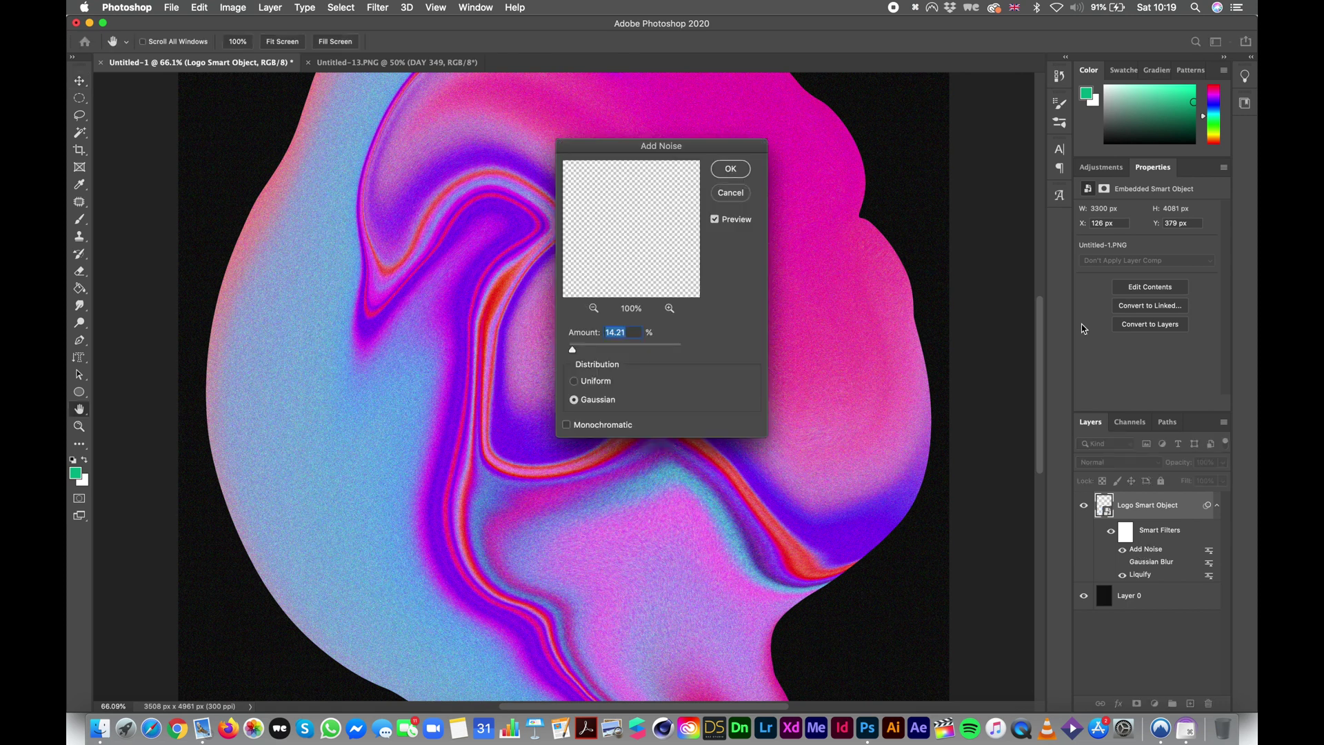
{"action": "left_click_drag", "start_coordinate": [628, 147], "coordinate": [781, 129]}
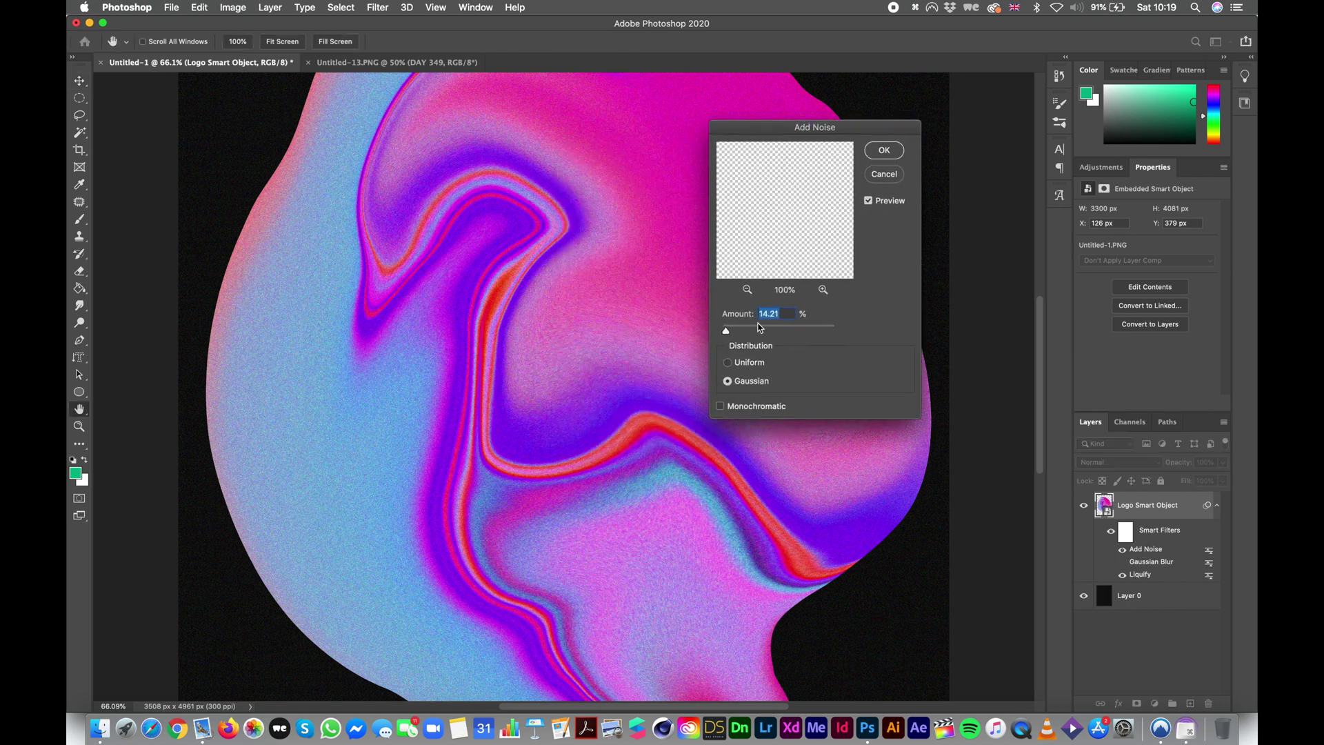
{"action": "left_click_drag", "start_coordinate": [727, 336], "coordinate": [725, 336]}
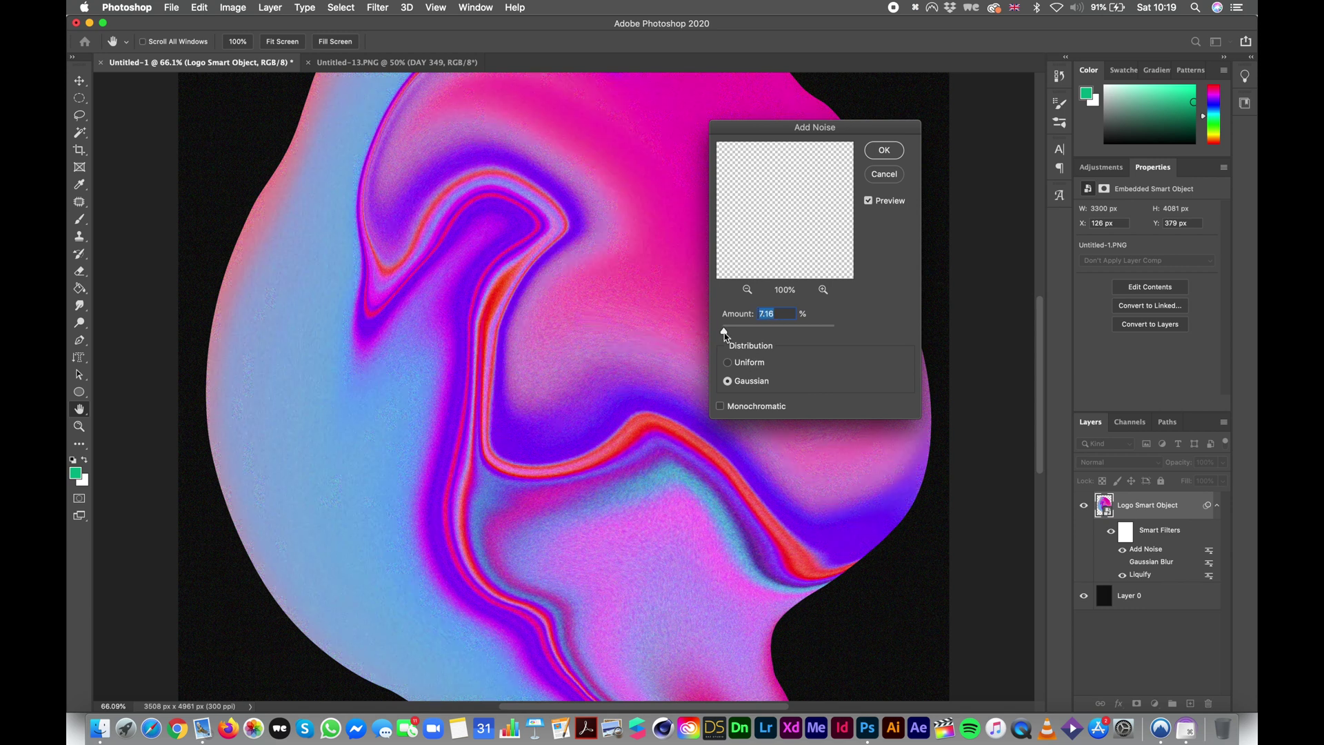
{"action": "left_click", "coordinate": [896, 150]}
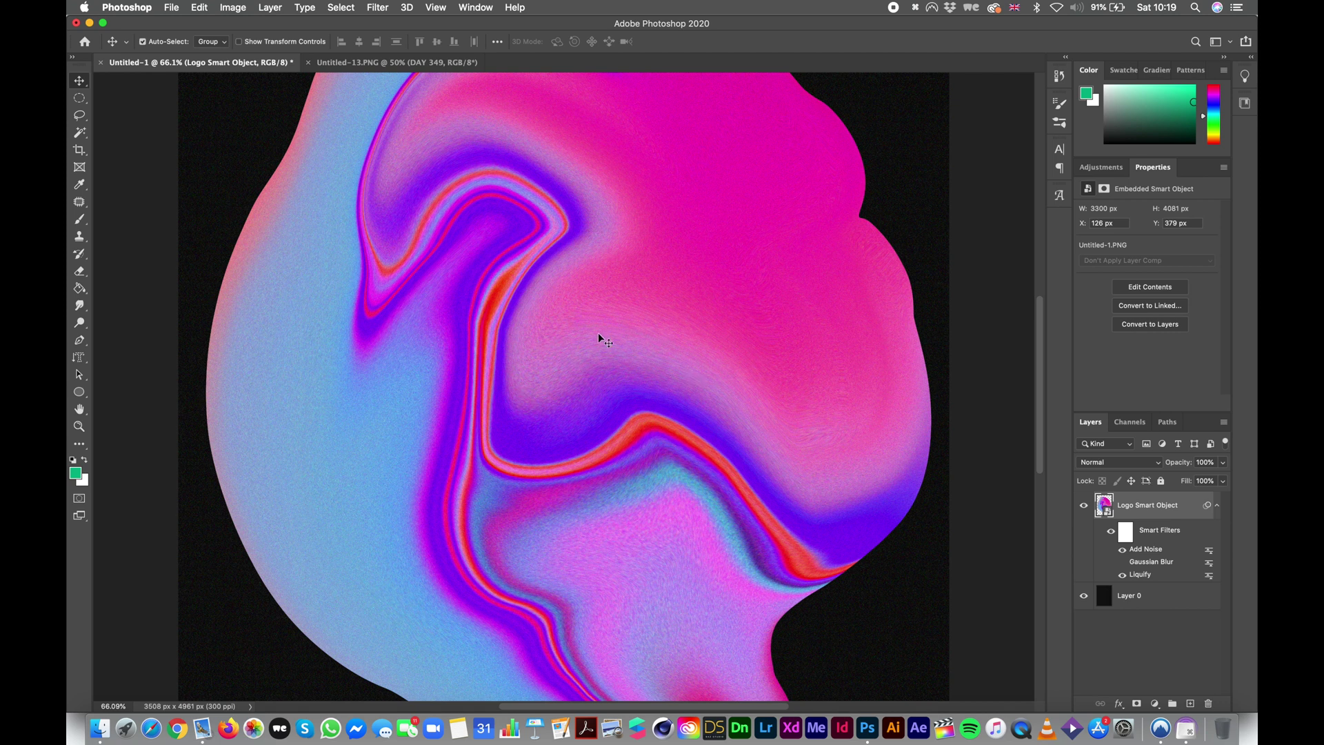
{"action": "scroll", "coordinate": [594, 310], "scroll_direction": "up", "scroll_amount": 5}
{"action": "scroll", "coordinate": [593, 305], "scroll_direction": "down", "scroll_amount": 8}
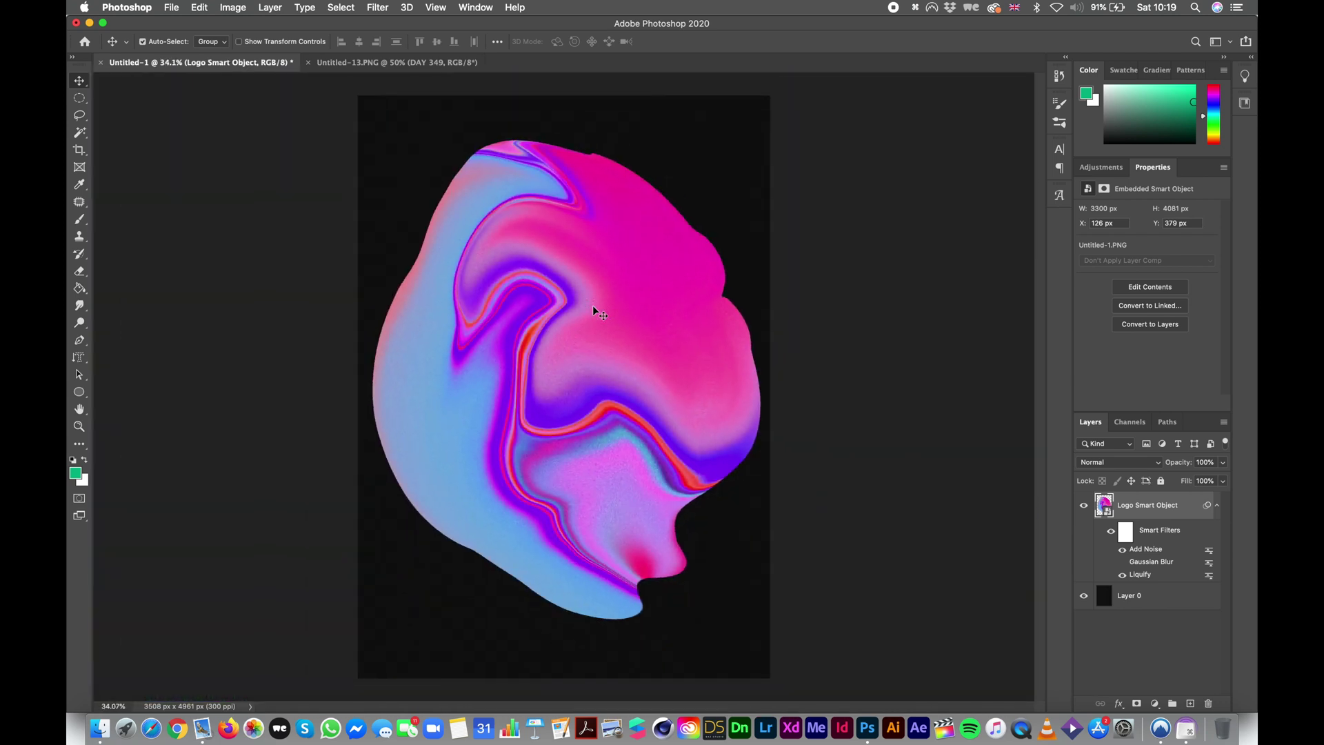
{"action": "scroll", "coordinate": [594, 305], "scroll_direction": "down", "scroll_amount": 3}
Step: Open the Save for Web (Legacy) export preview from the File menu
{"action": "scroll", "coordinate": [593, 305], "scroll_direction": "up", "scroll_amount": 3}
{"action": "scroll", "coordinate": [593, 305], "scroll_direction": "down", "scroll_amount": 3}
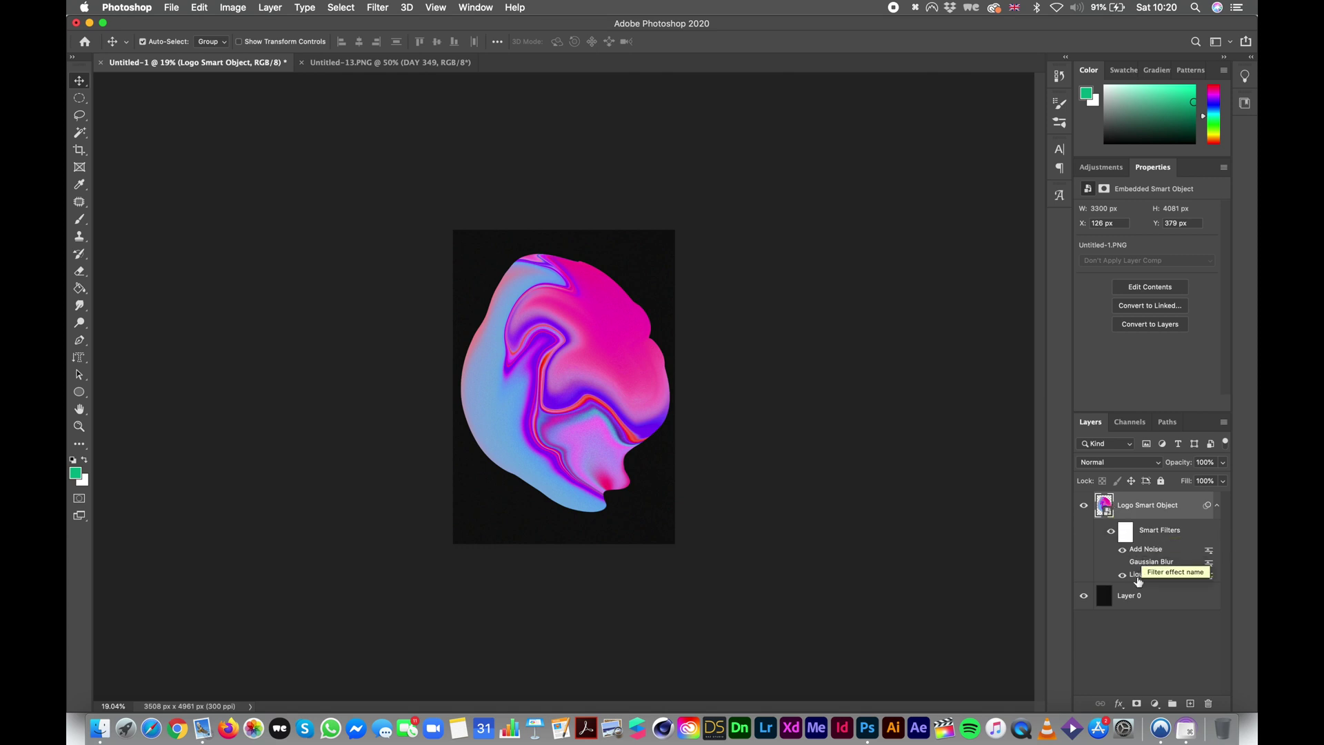
{"action": "left_click", "coordinate": [169, 7]}
{"action": "left_click", "coordinate": [169, 7]}
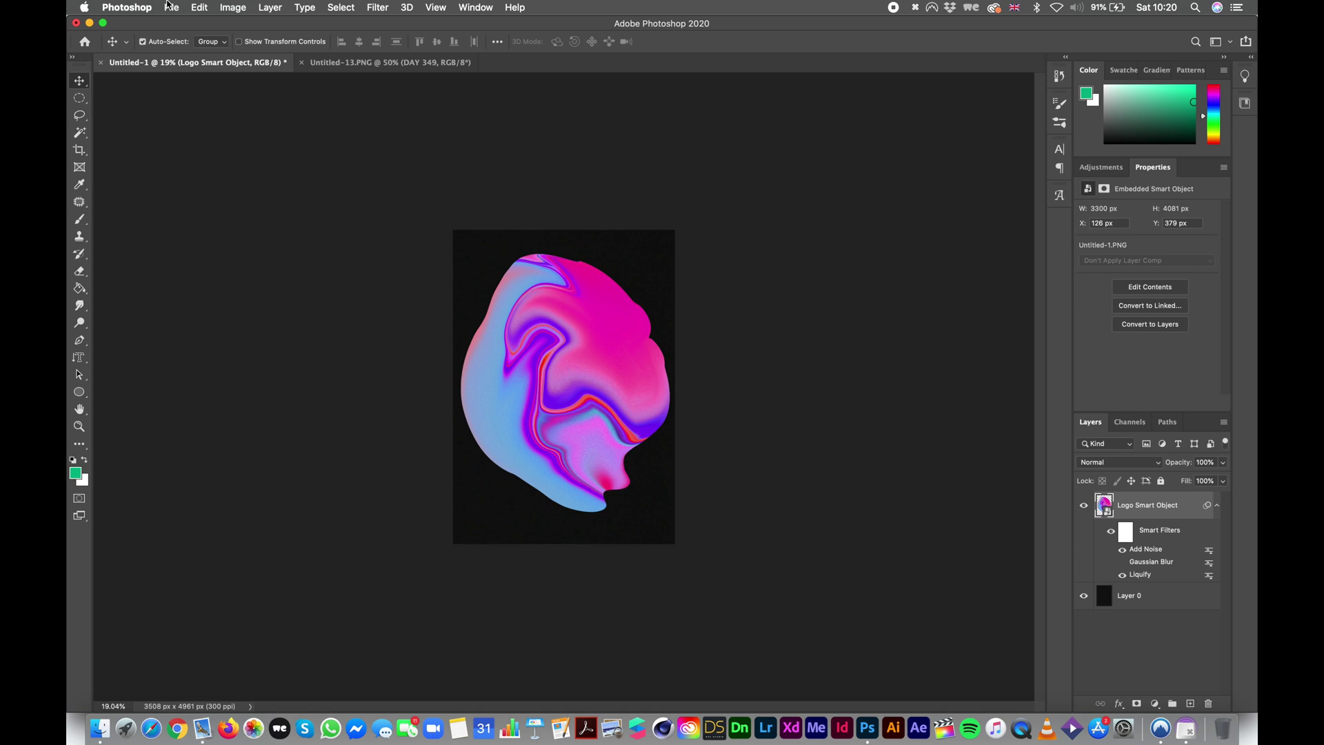
{"action": "left_click", "coordinate": [169, 7]}
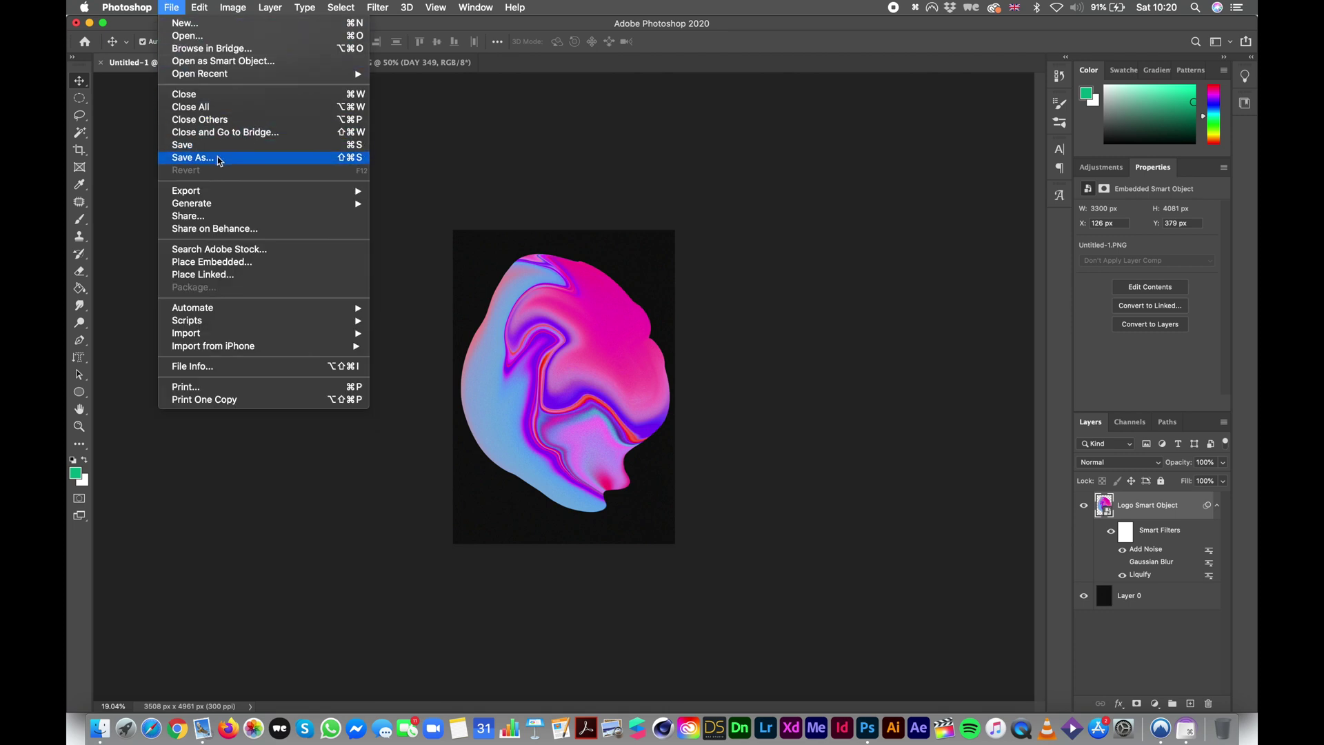
{"action": "mouse_move", "coordinate": [198, 205]}
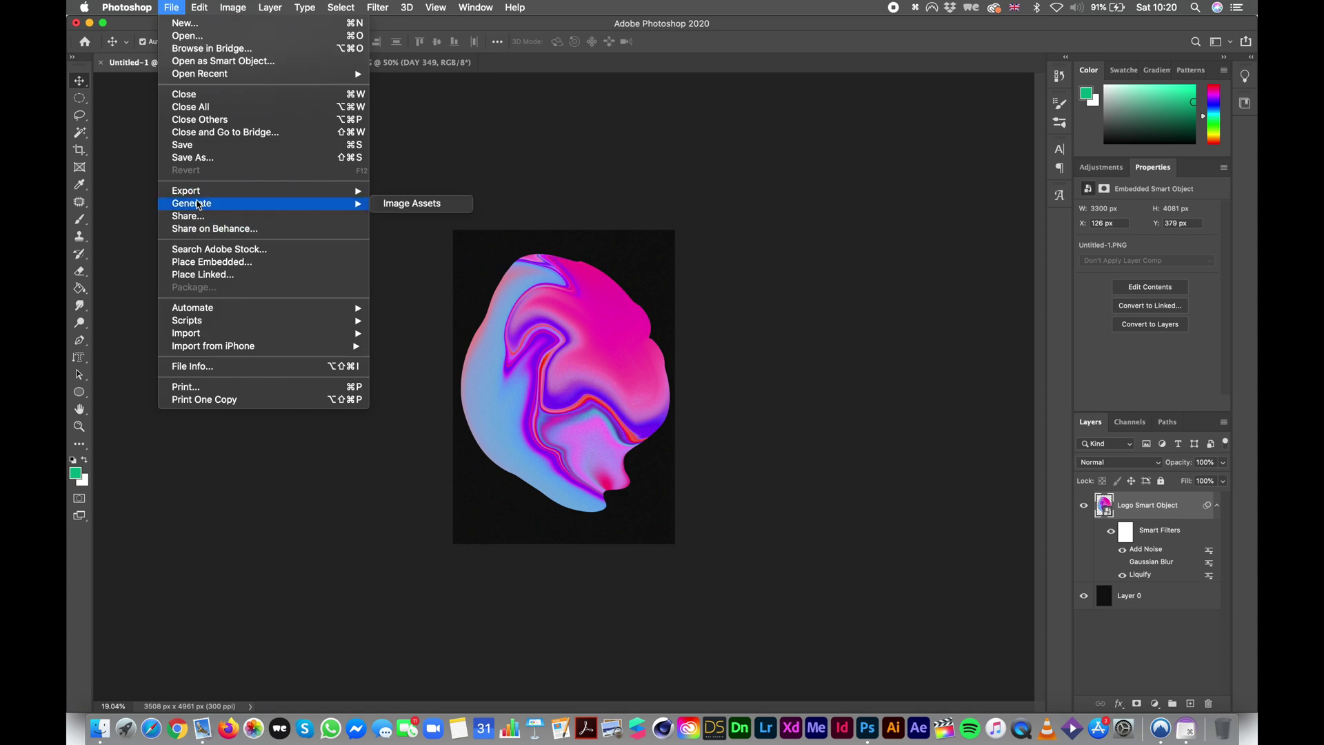
{"action": "left_click", "coordinate": [436, 243]}
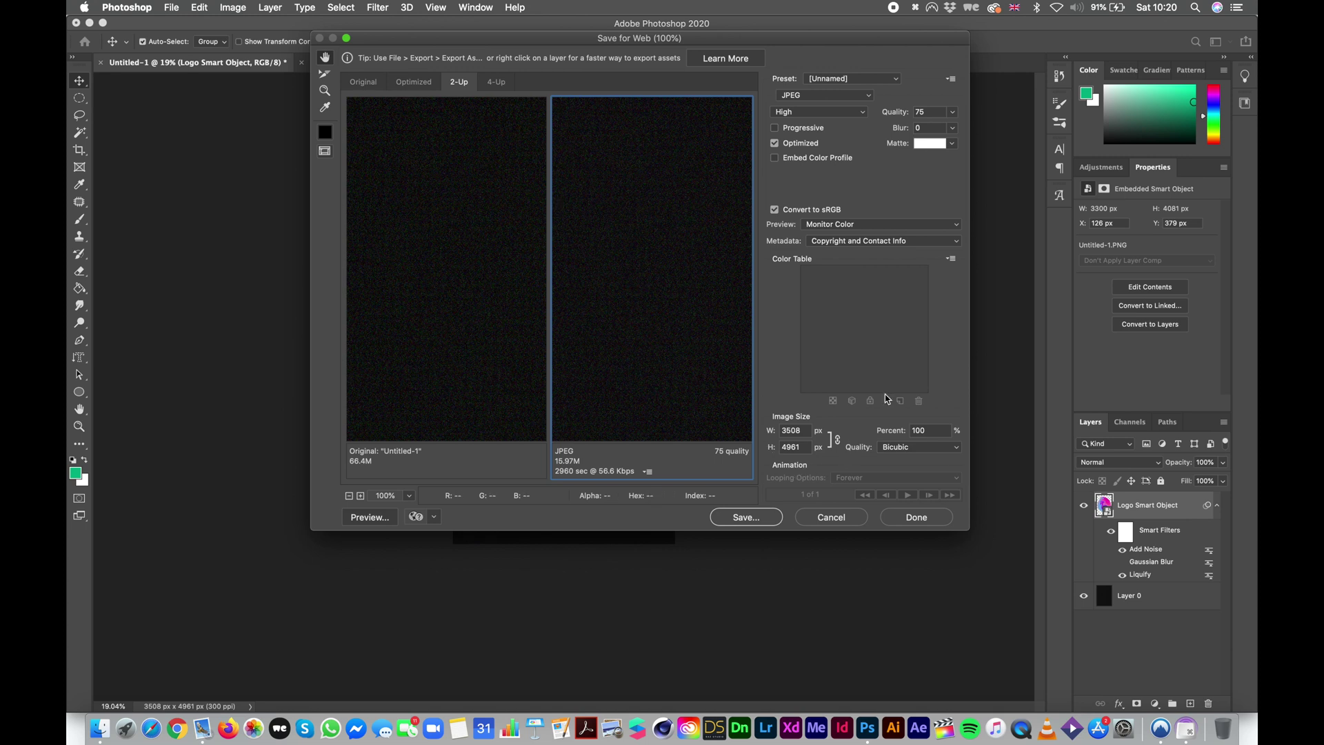
Step: Scale the export to 50 percent, inspect the 2-Up previews, and cancel without saving
{"action": "double_click", "coordinate": [919, 431]}
{"action": "type", "text": "50"}
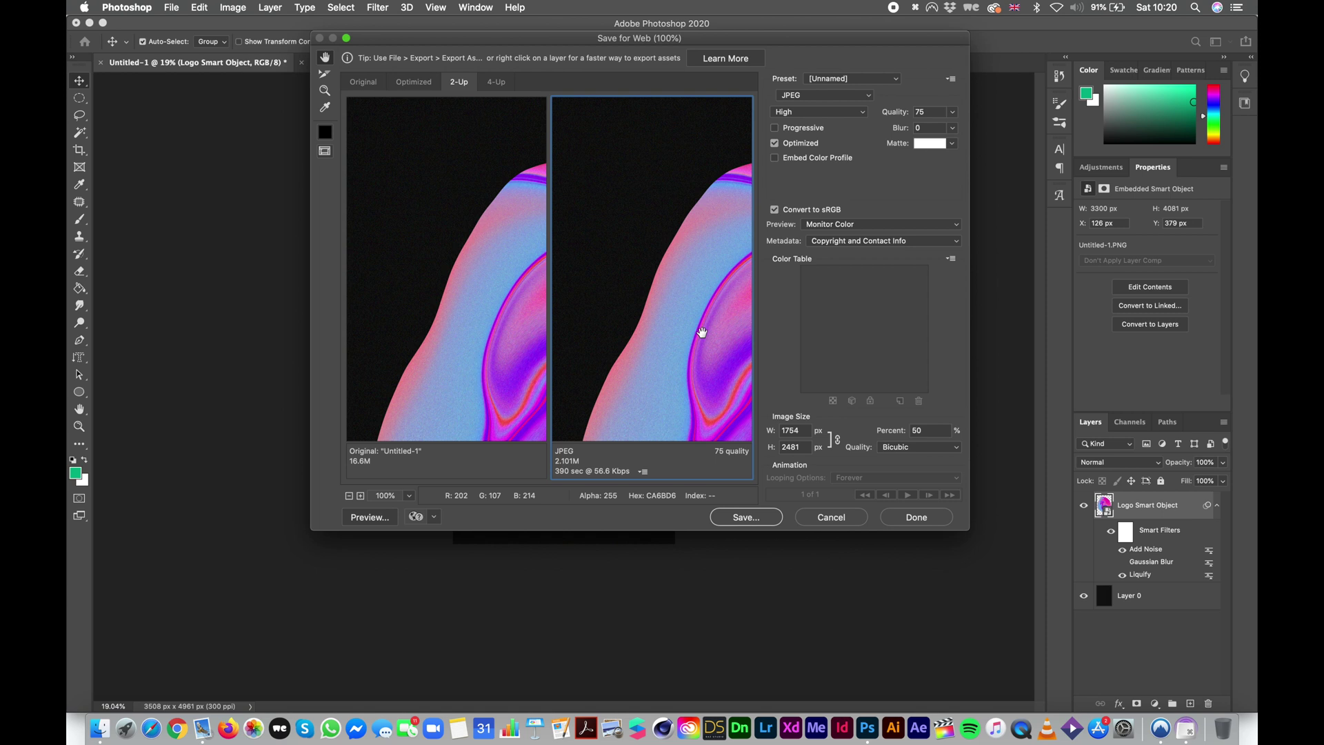
{"action": "left_click_drag", "start_coordinate": [648, 369], "coordinate": [661, 324]}
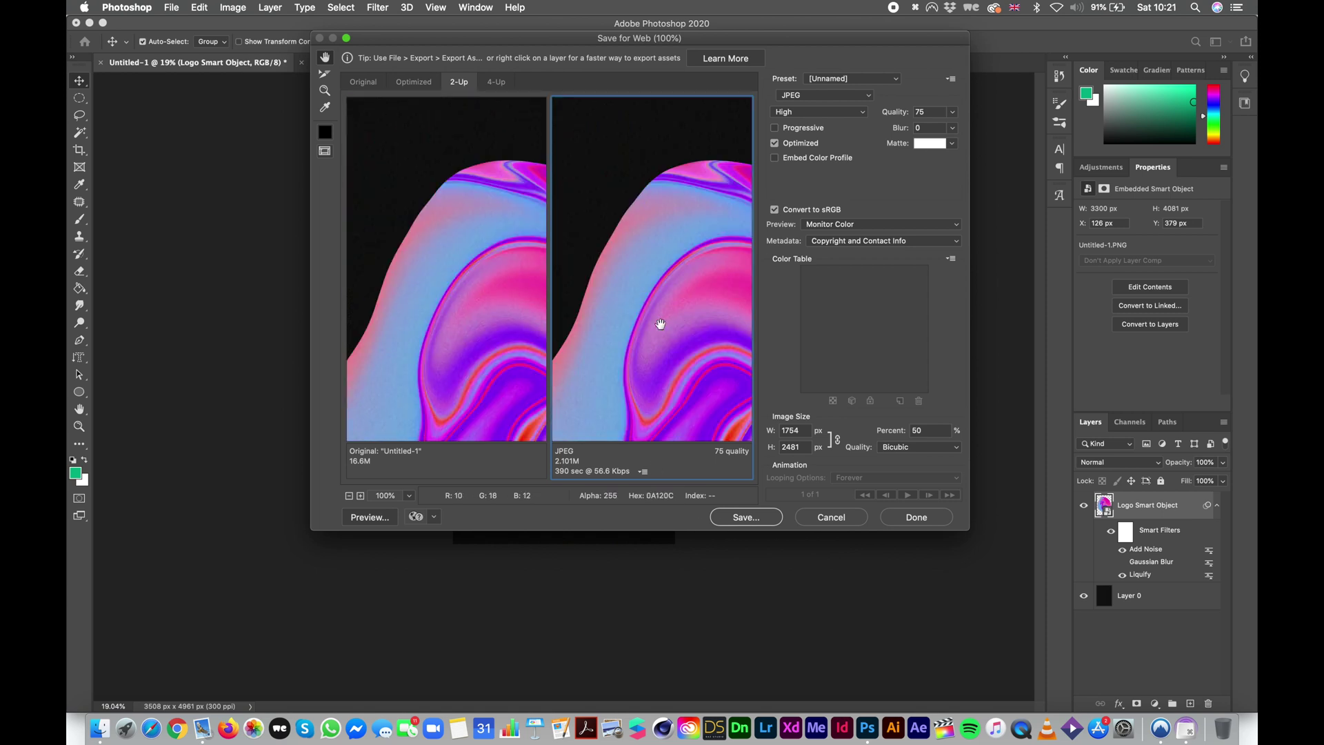
{"action": "scroll", "coordinate": [661, 325], "scroll_direction": "down", "scroll_amount": 10}
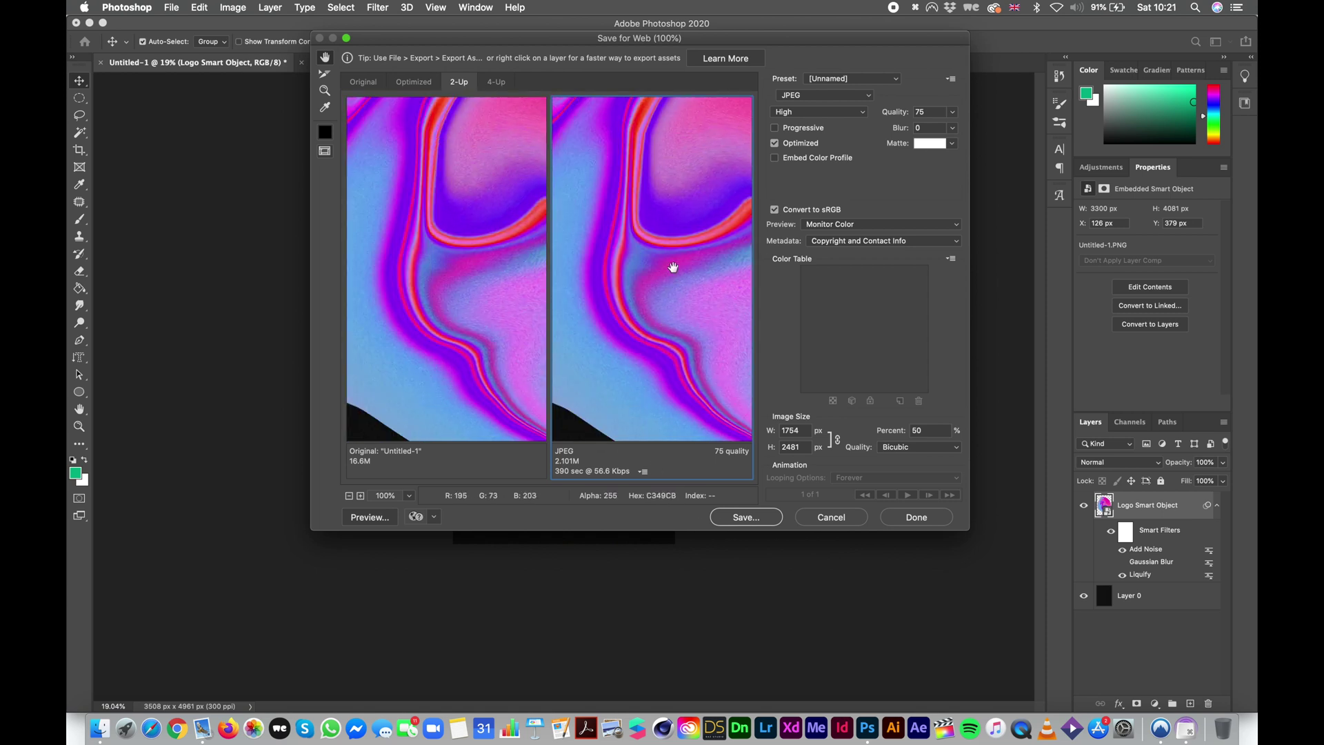
{"action": "scroll", "coordinate": [673, 267], "scroll_direction": "up", "scroll_amount": 10}
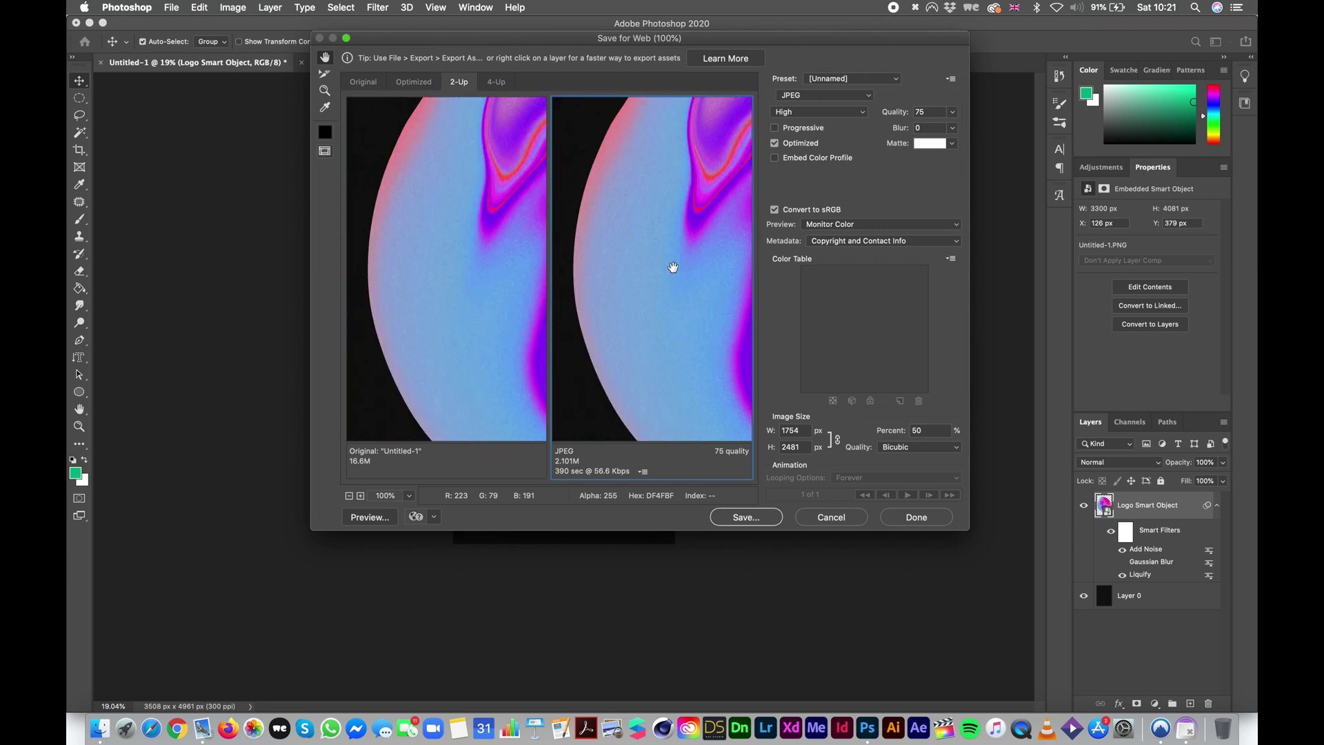
{"action": "scroll", "coordinate": [673, 267], "scroll_direction": "down", "scroll_amount": 10}
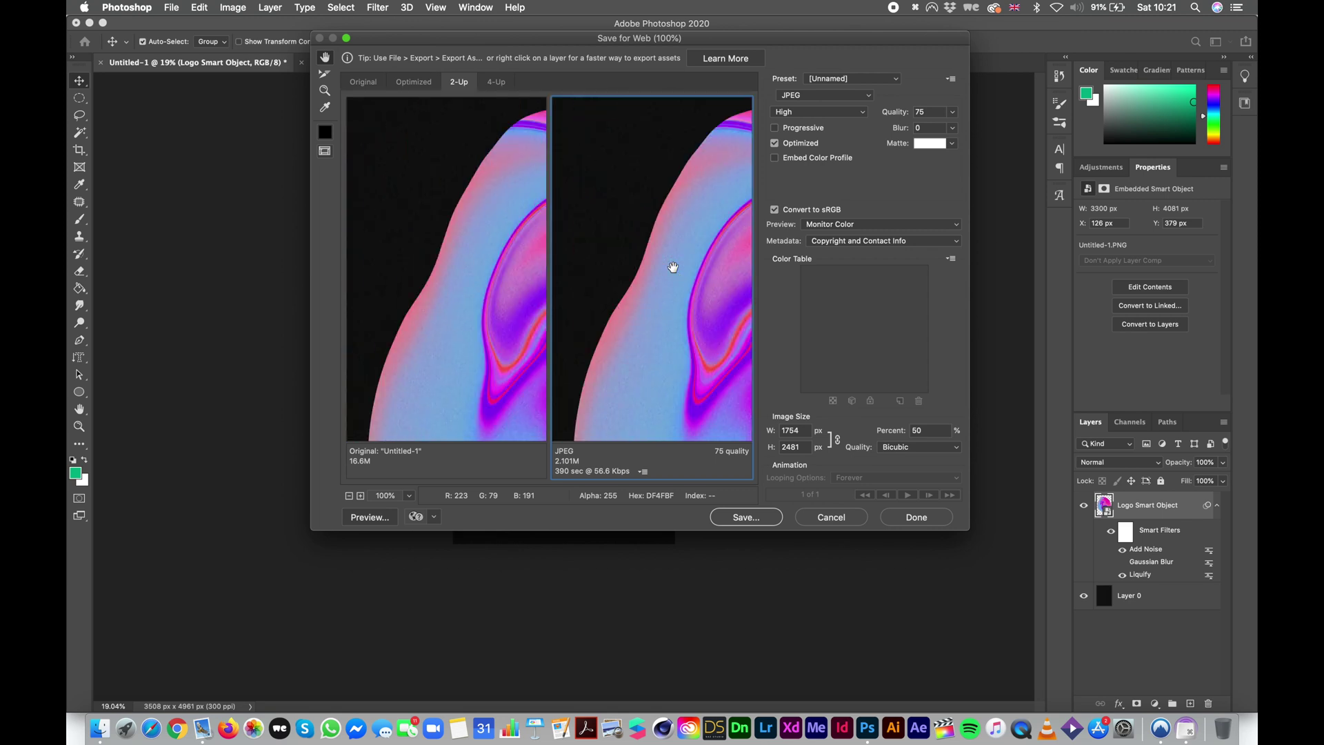
{"action": "left_click", "coordinate": [831, 518]}
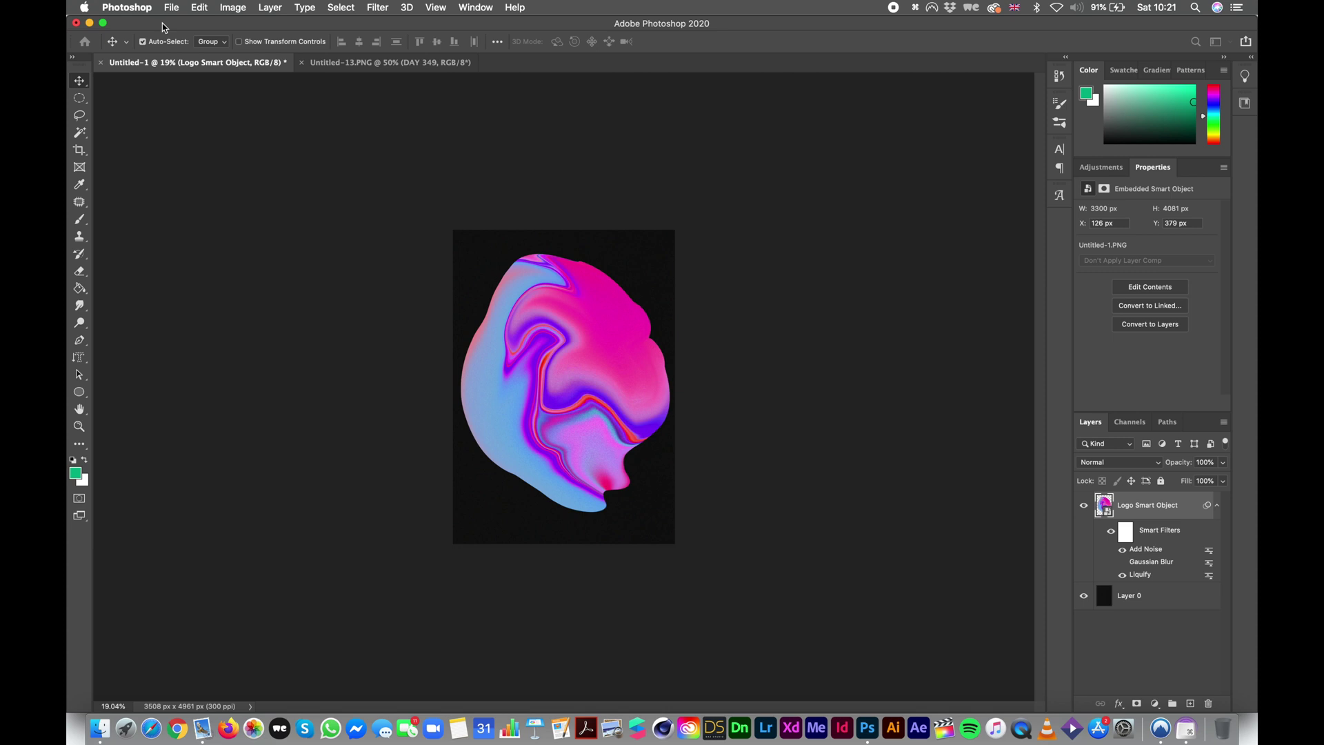
Step: Bring up the Untitled-13.PNG document with the DAY 349 pink-blue circle on transparency
{"action": "scroll", "coordinate": [597, 376], "scroll_direction": "up", "scroll_amount": 3}
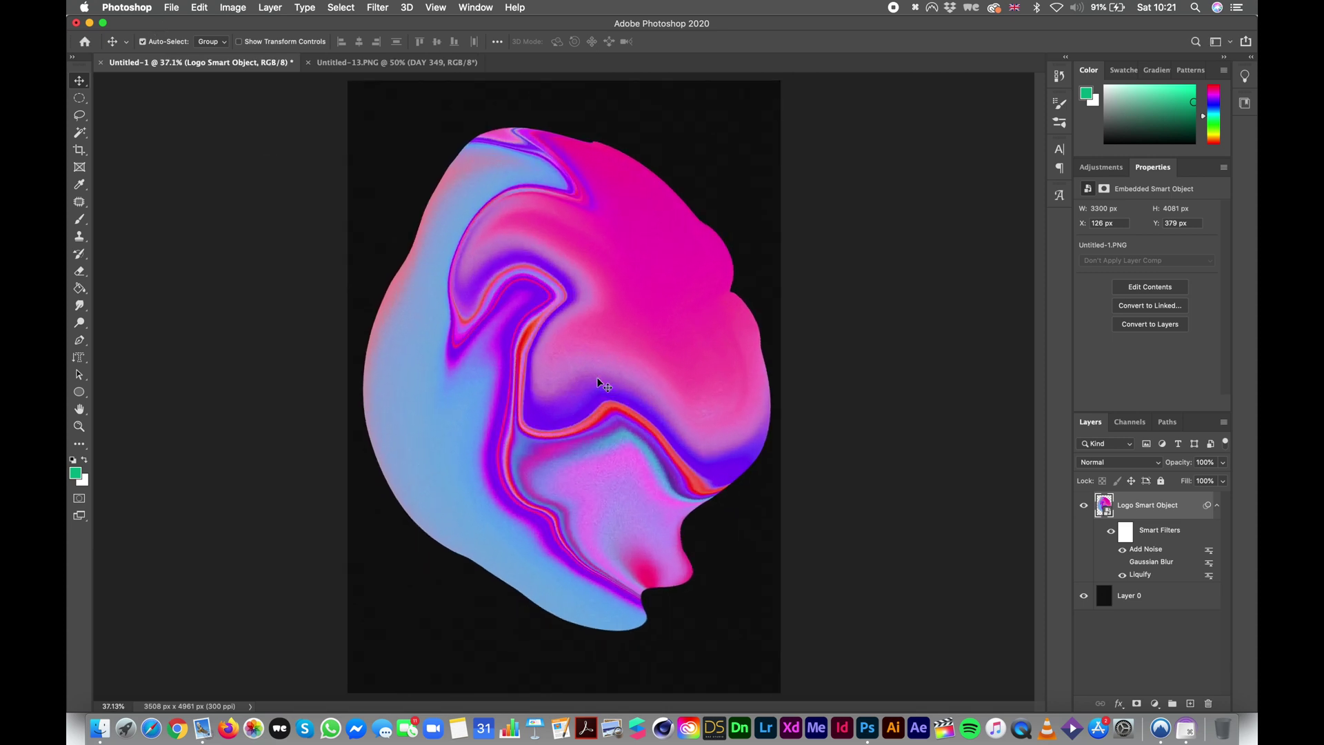
{"action": "scroll", "coordinate": [597, 376], "scroll_direction": "down", "scroll_amount": 1}
{"action": "left_click", "coordinate": [383, 66]}
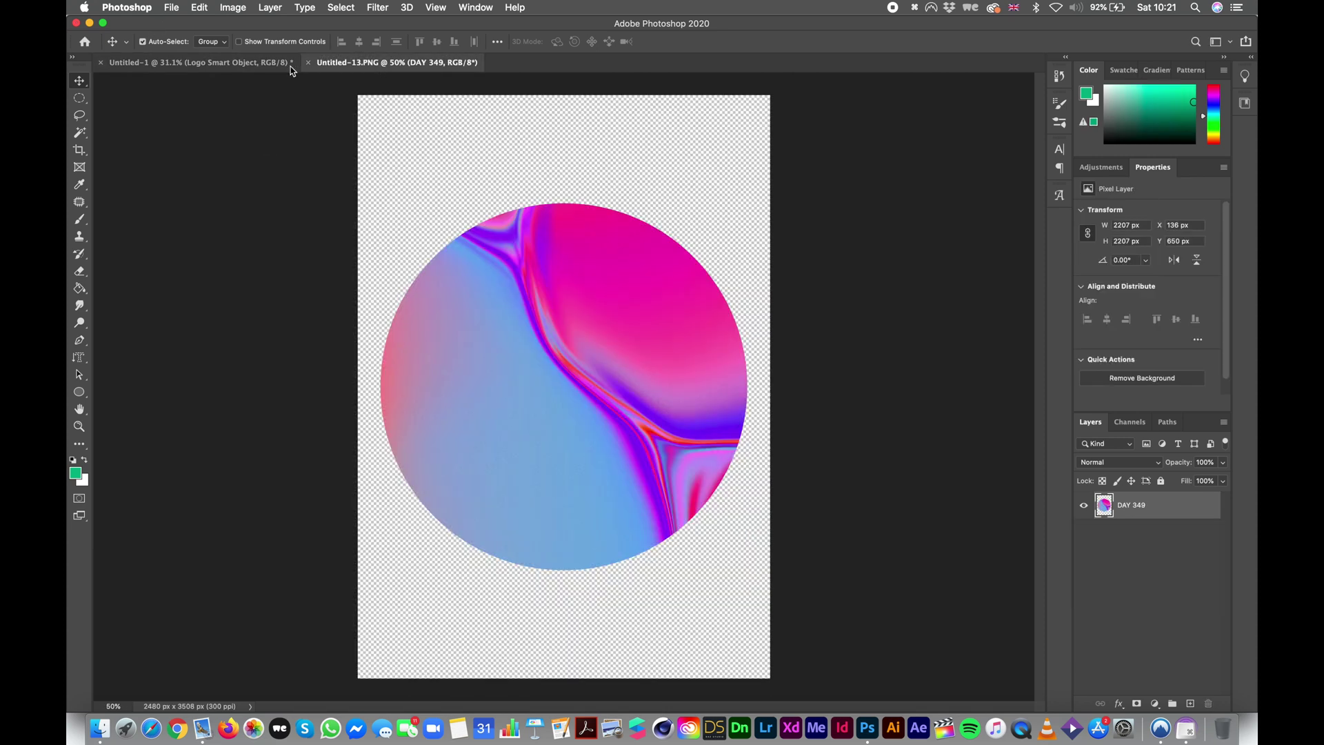